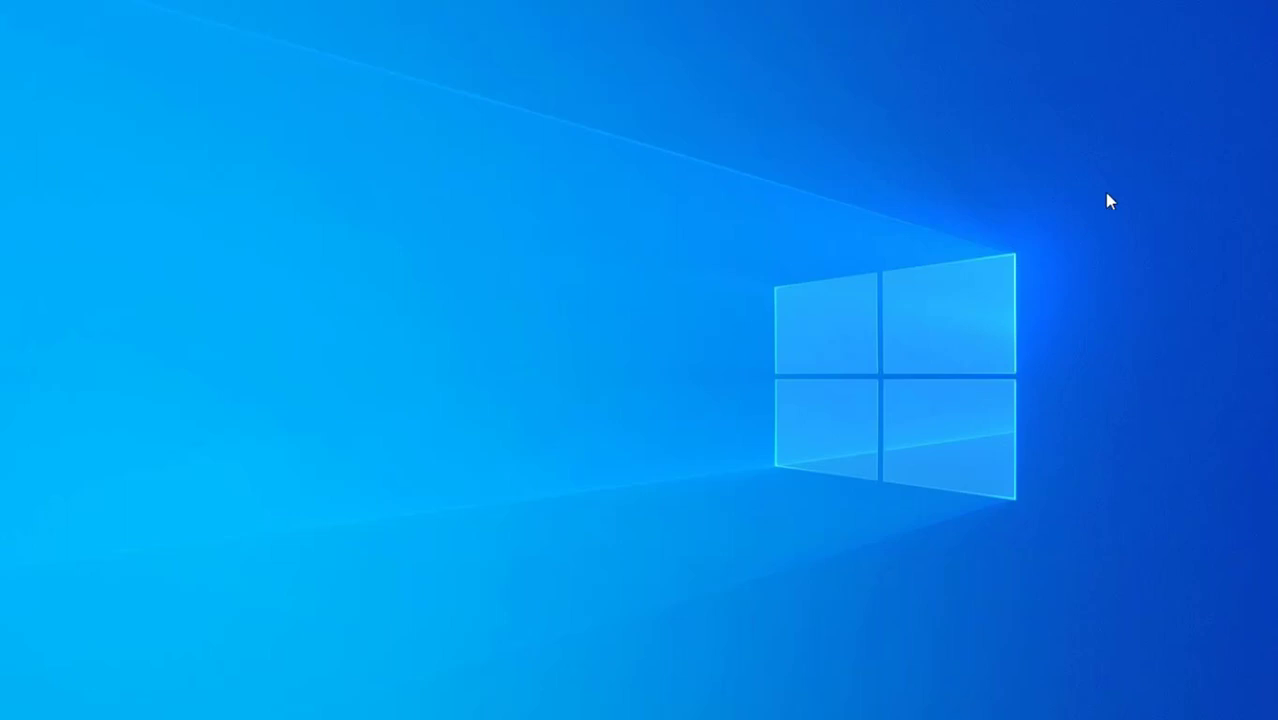
Browse File Explorer to C:\WINDEV 25\Install\Serveur HFSQL, showing the WX250PACKHFSQLCS installer
key("super+e")
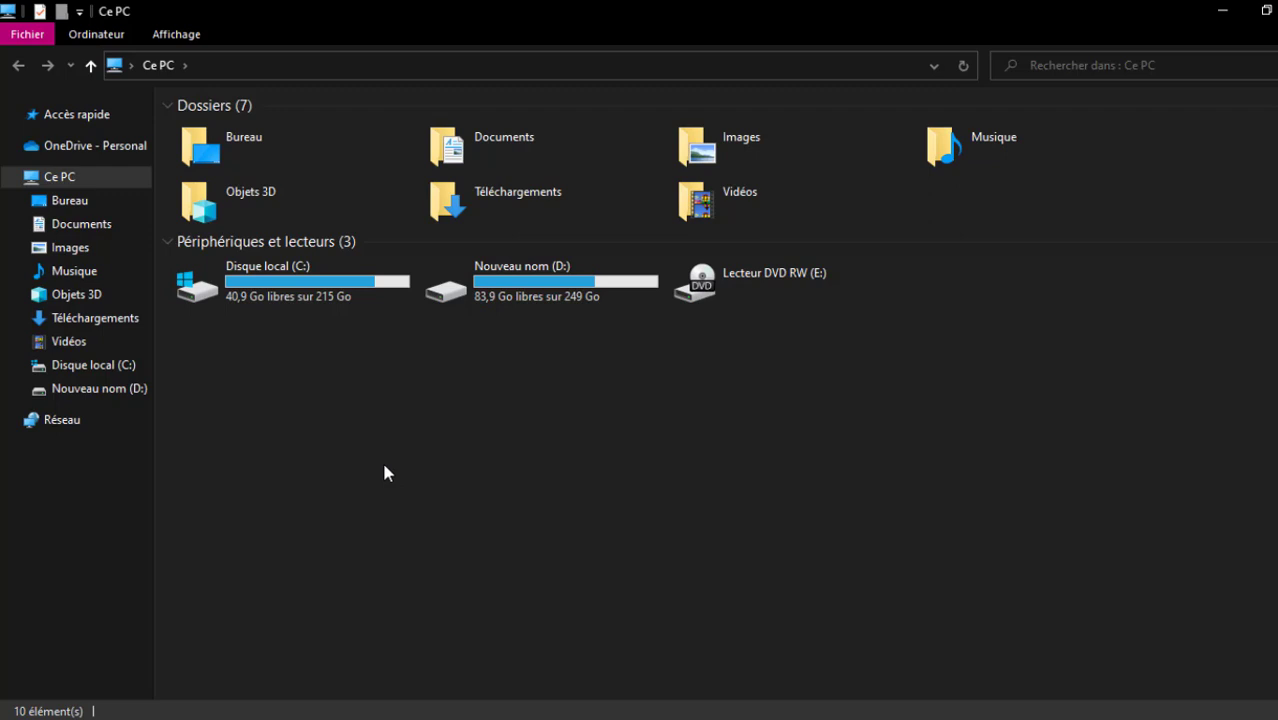
double_click(312, 296)
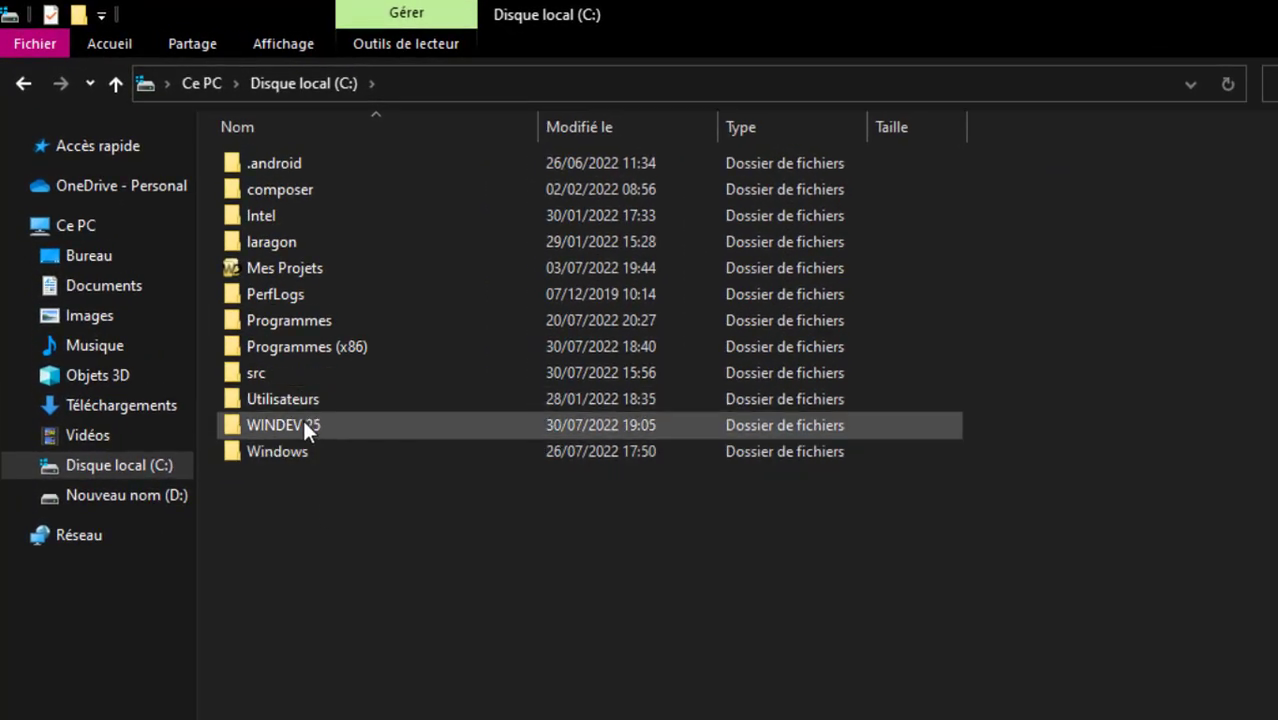
double_click(335, 425)
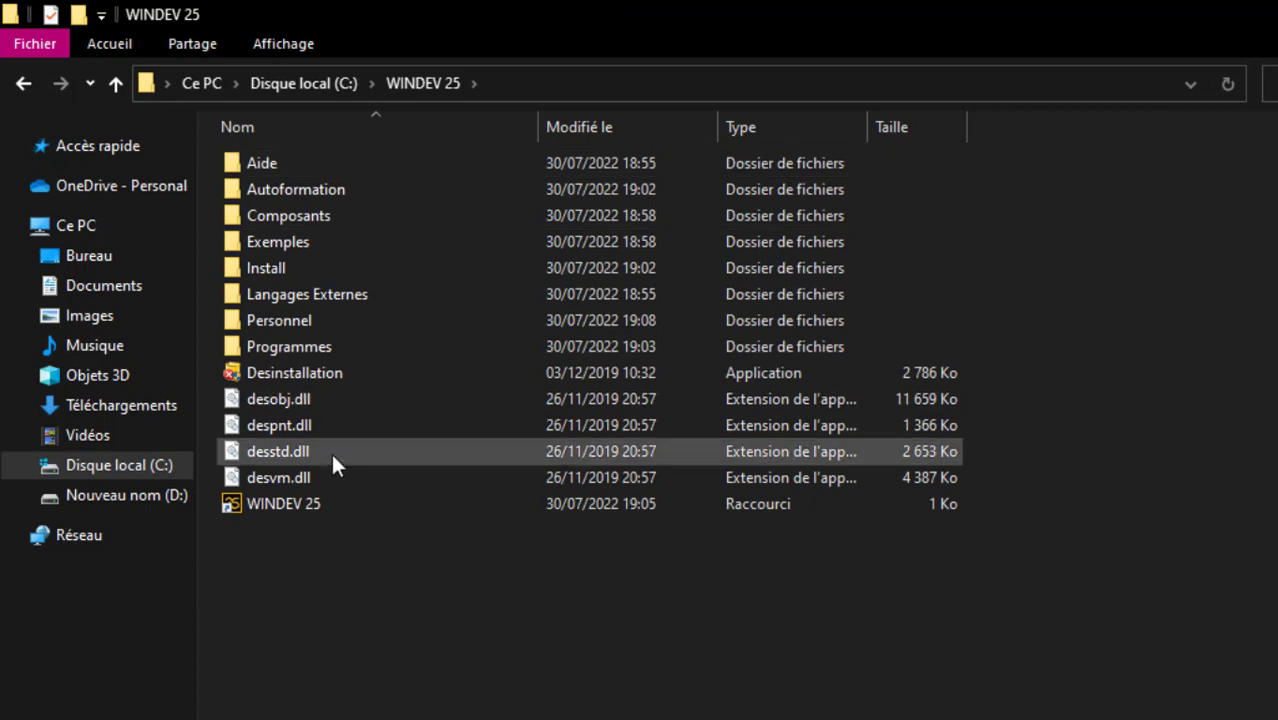
double_click(283, 269)
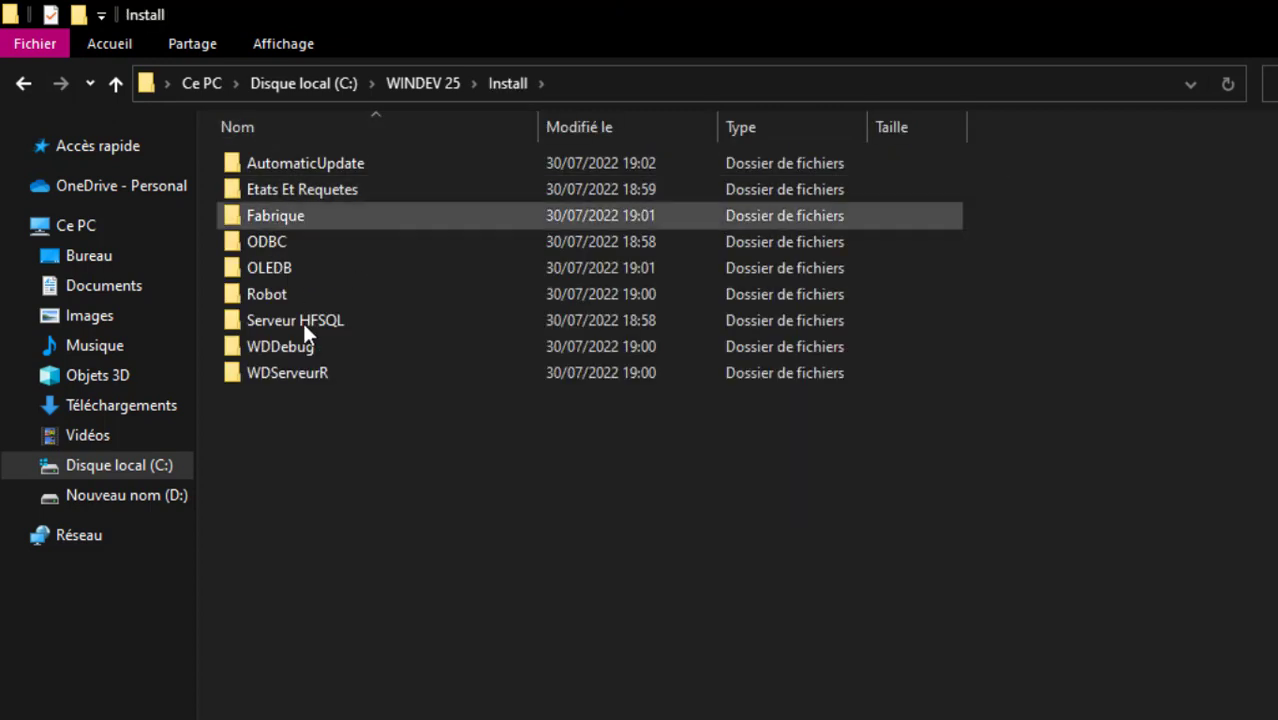
double_click(363, 328)
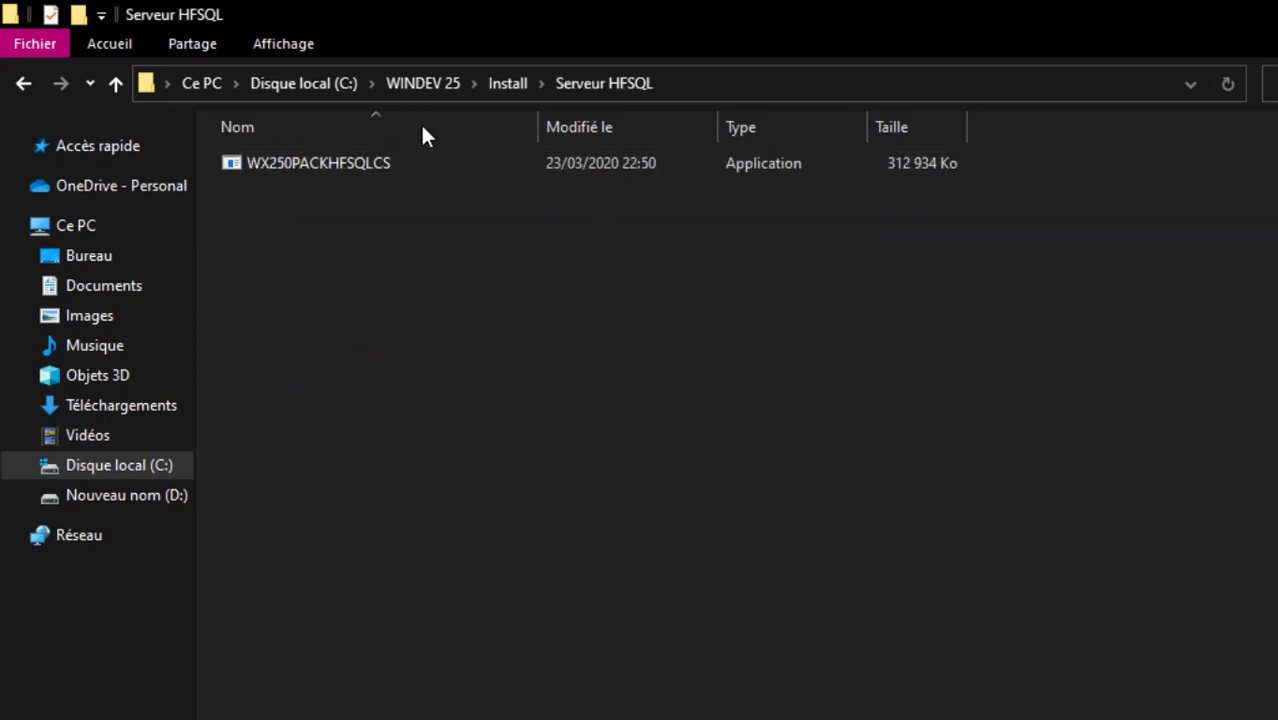
left_click(376, 163)
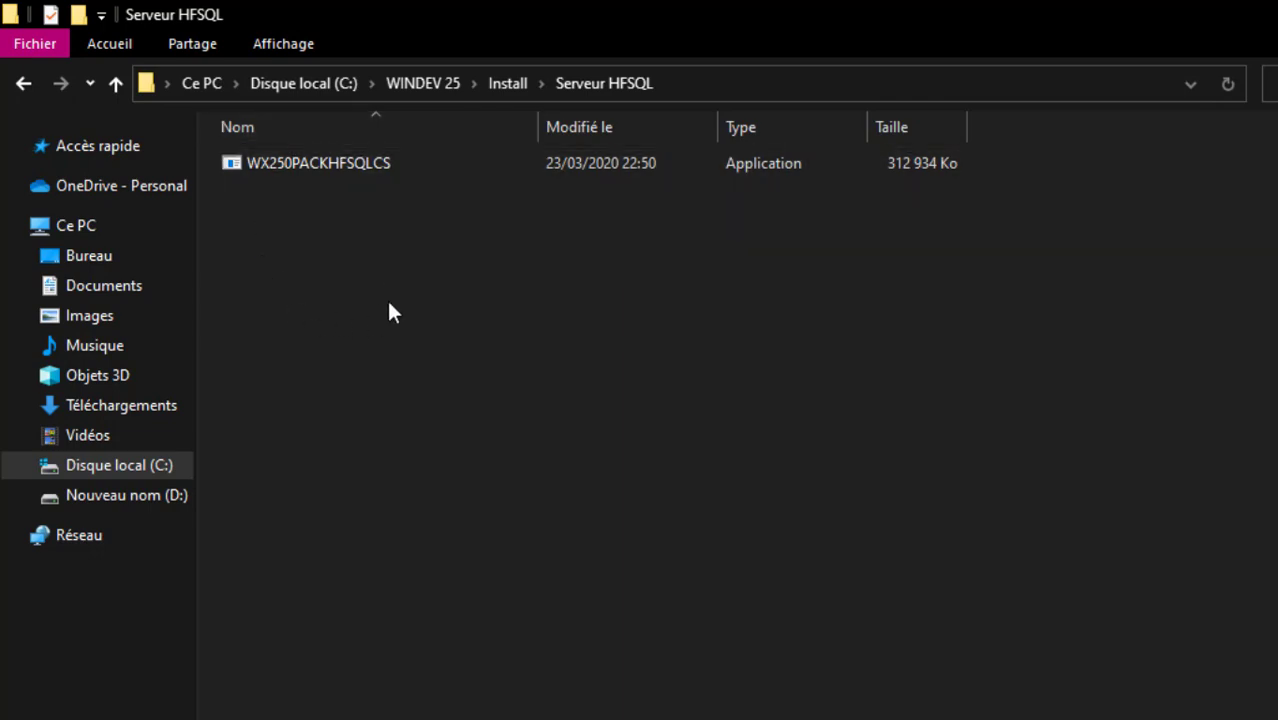
left_click(308, 320)
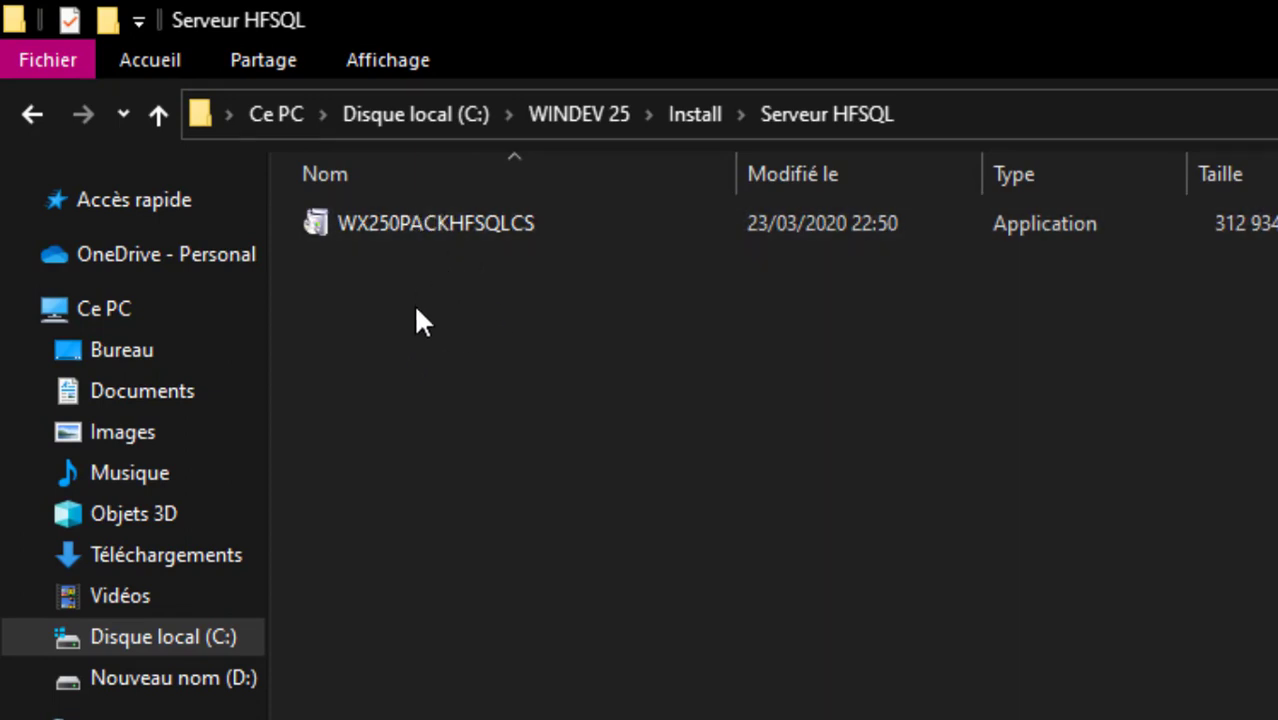
Run the WX250PACKHFSQLCS installer from the Serveur HFSQL folder
double_click(393, 224)
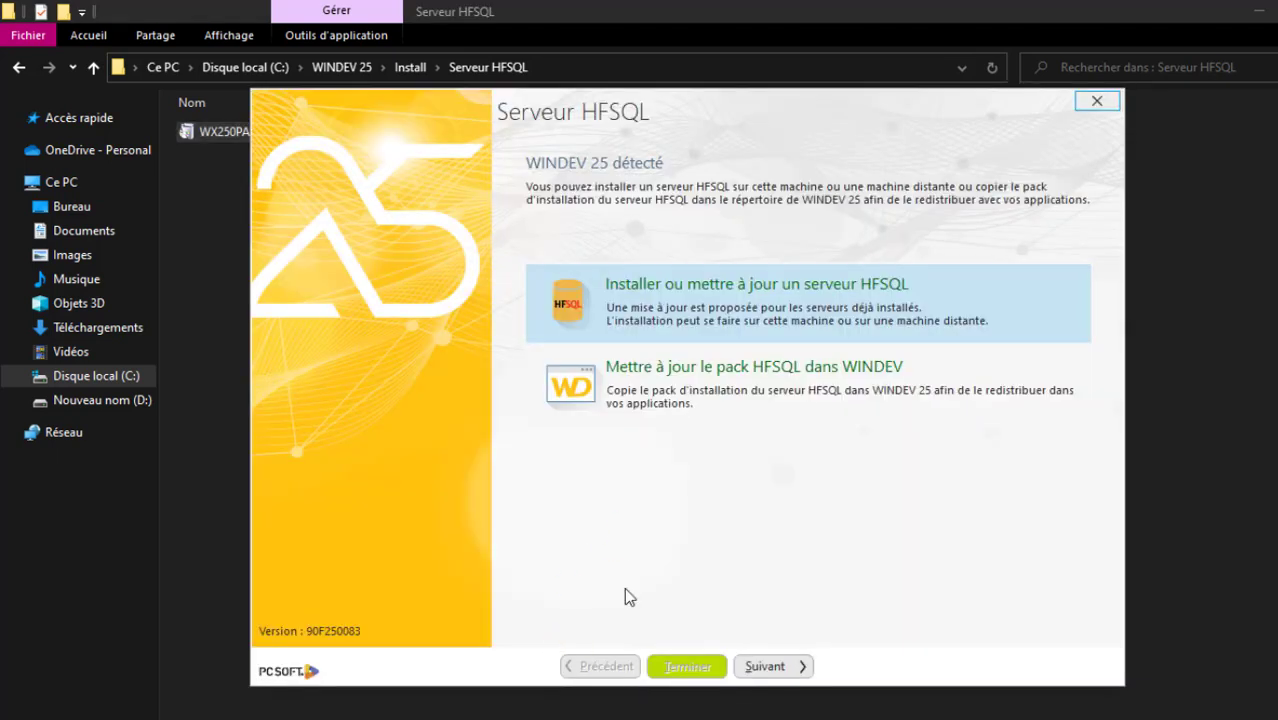
Minimize File Explorer and nudge the Serveur HFSQL wizard slightly to the left
left_click(1260, 8)
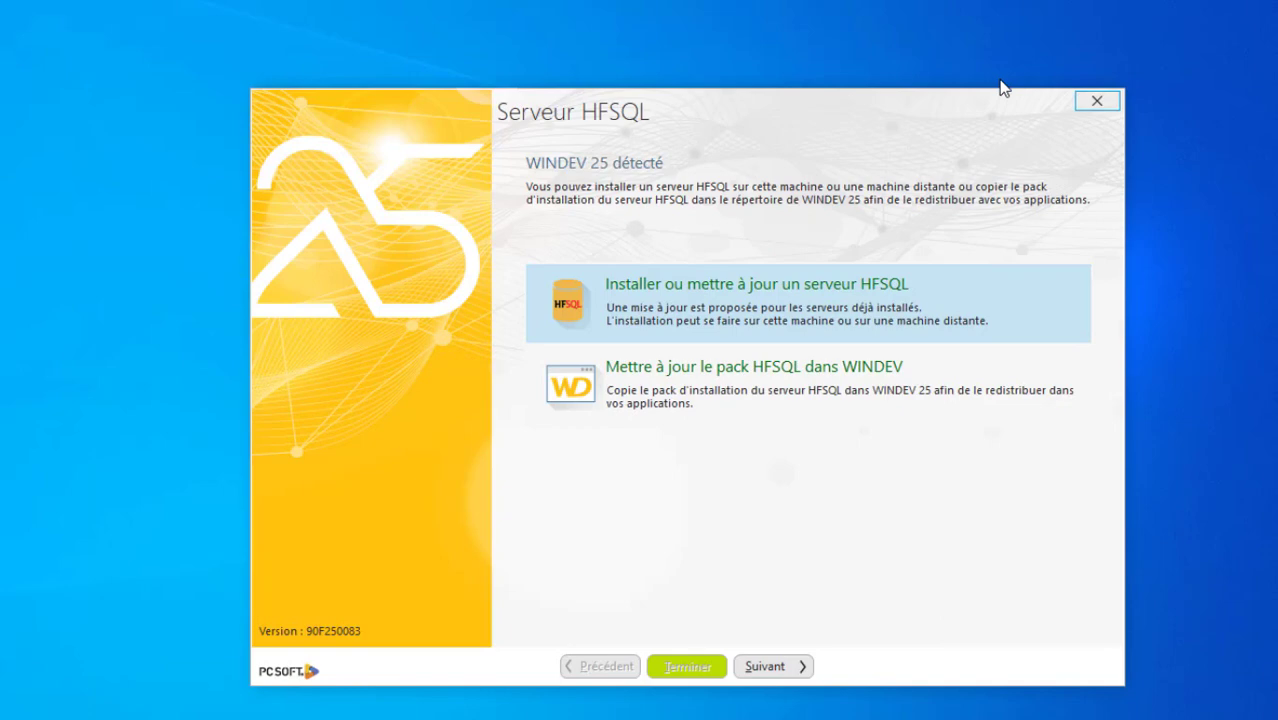
left_click_drag(1003, 88, 948, 88)
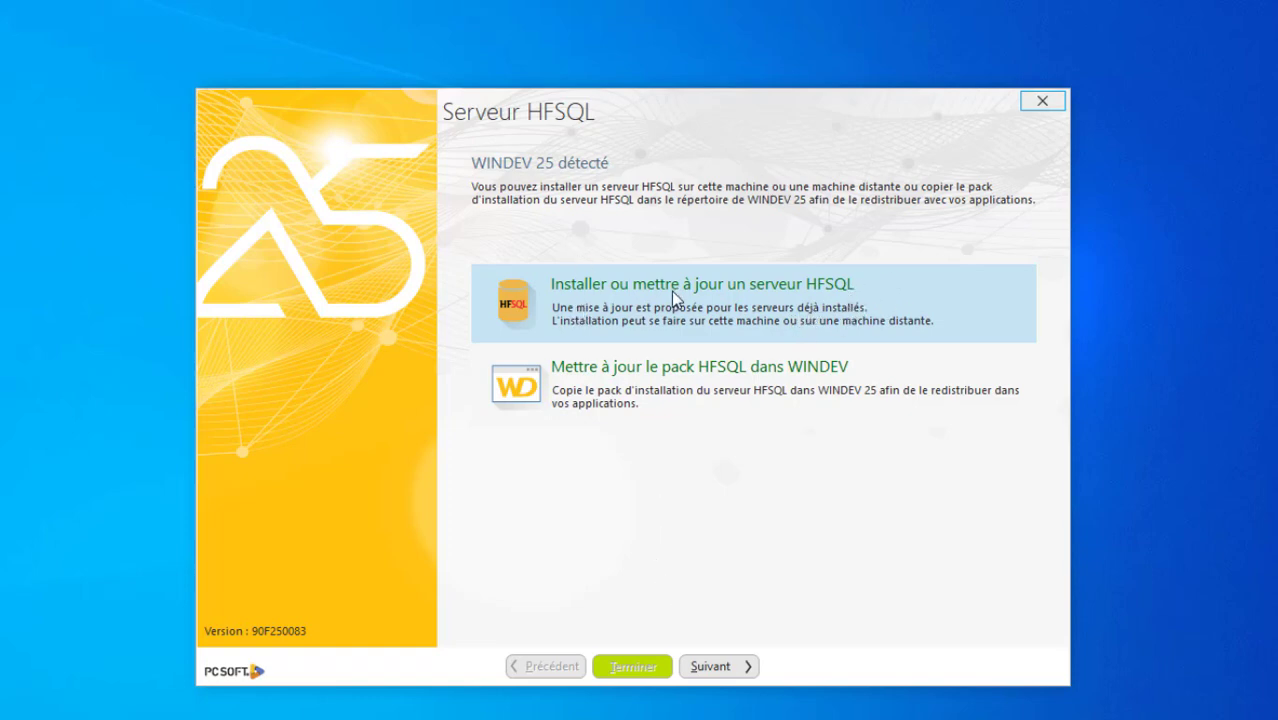
Accept 'J'accepte les termes de cette licence' and advance to the Choix de la plate-forme step
left_click(704, 662)
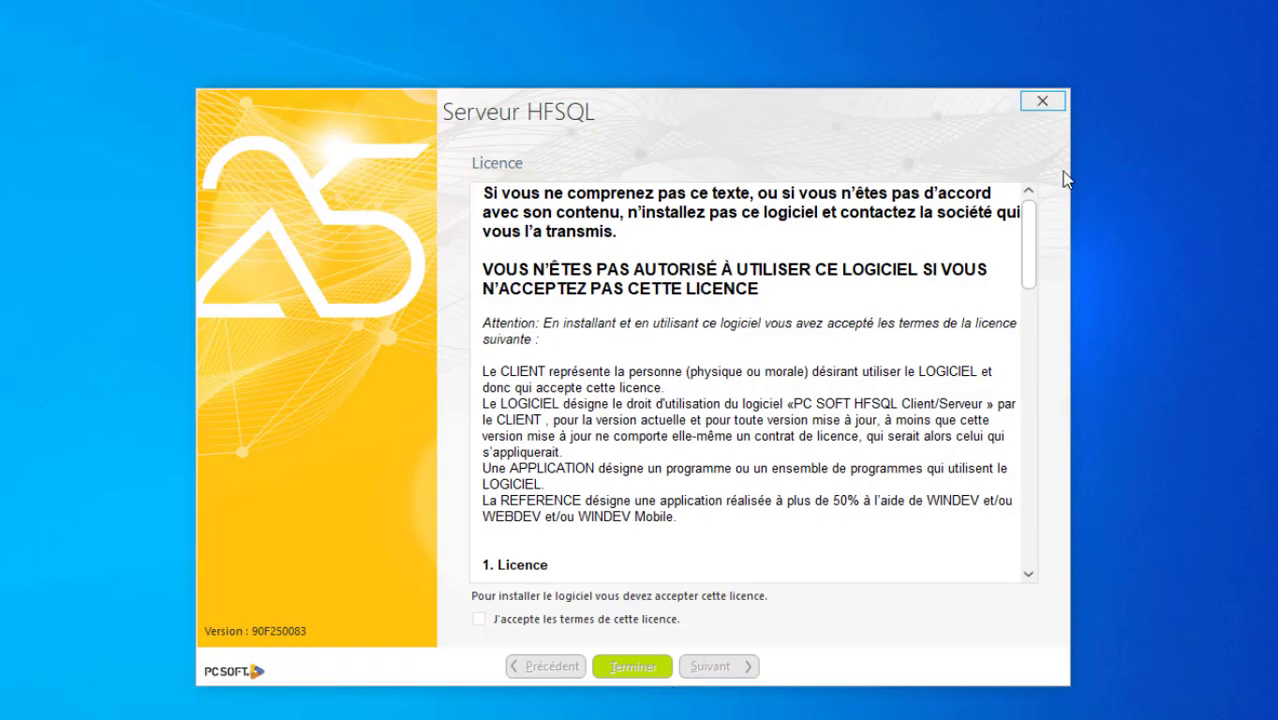
left_click_drag(1032, 226, 1040, 520)
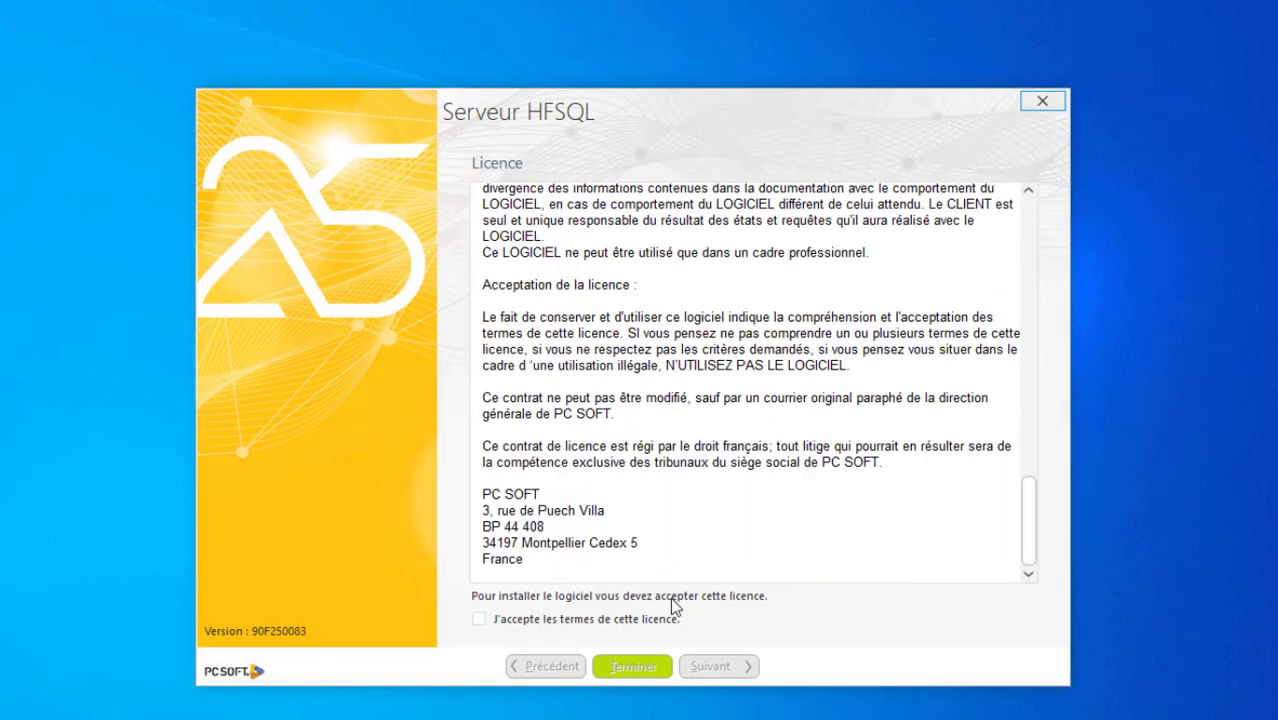
left_click(645, 620)
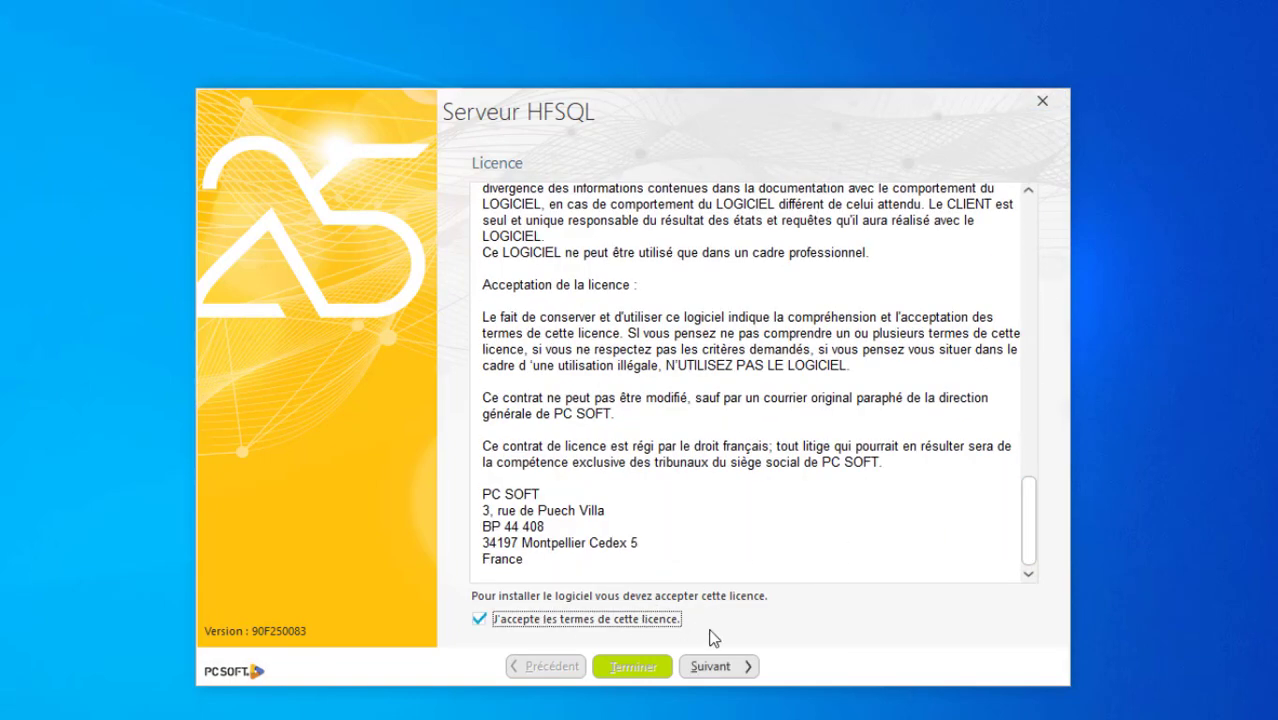
left_click(718, 668)
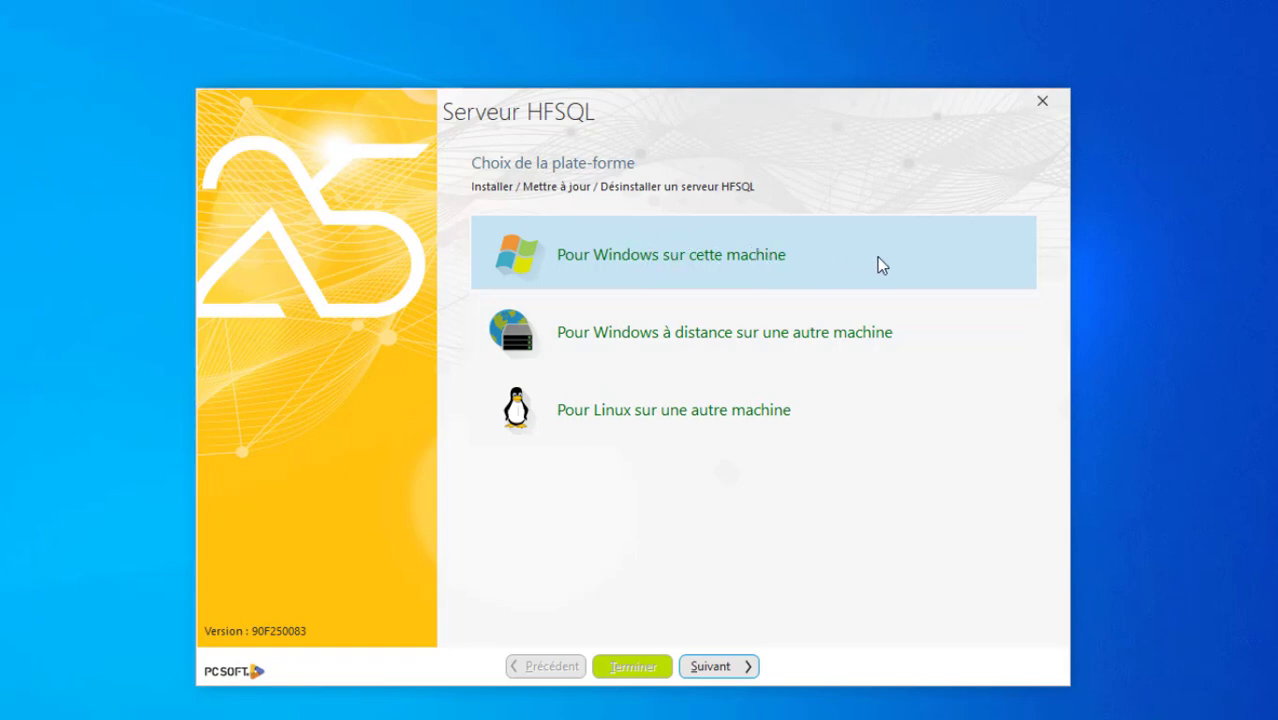
Continue with 'Pour Windows sur cette machine' selected to reach the port 4900 server settings
left_click(750, 670)
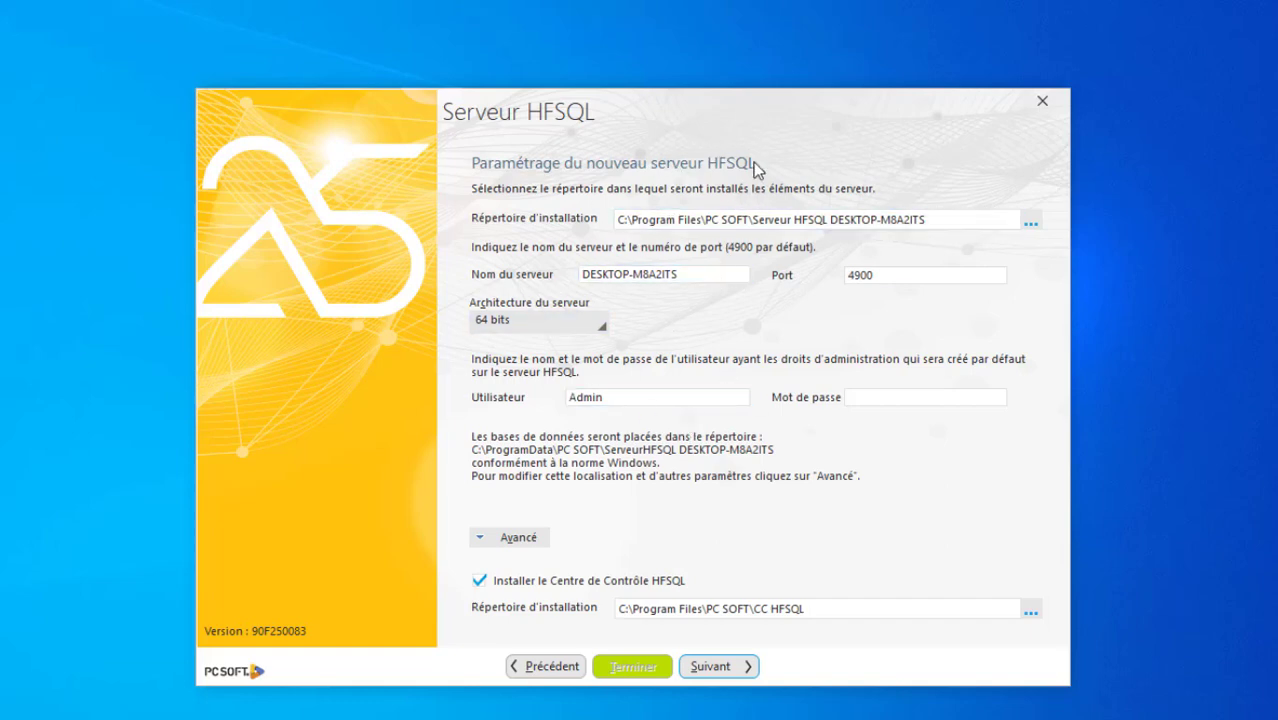
Keep the default server name and Admin user, enter an administrator password, and continue
left_click(585, 281)
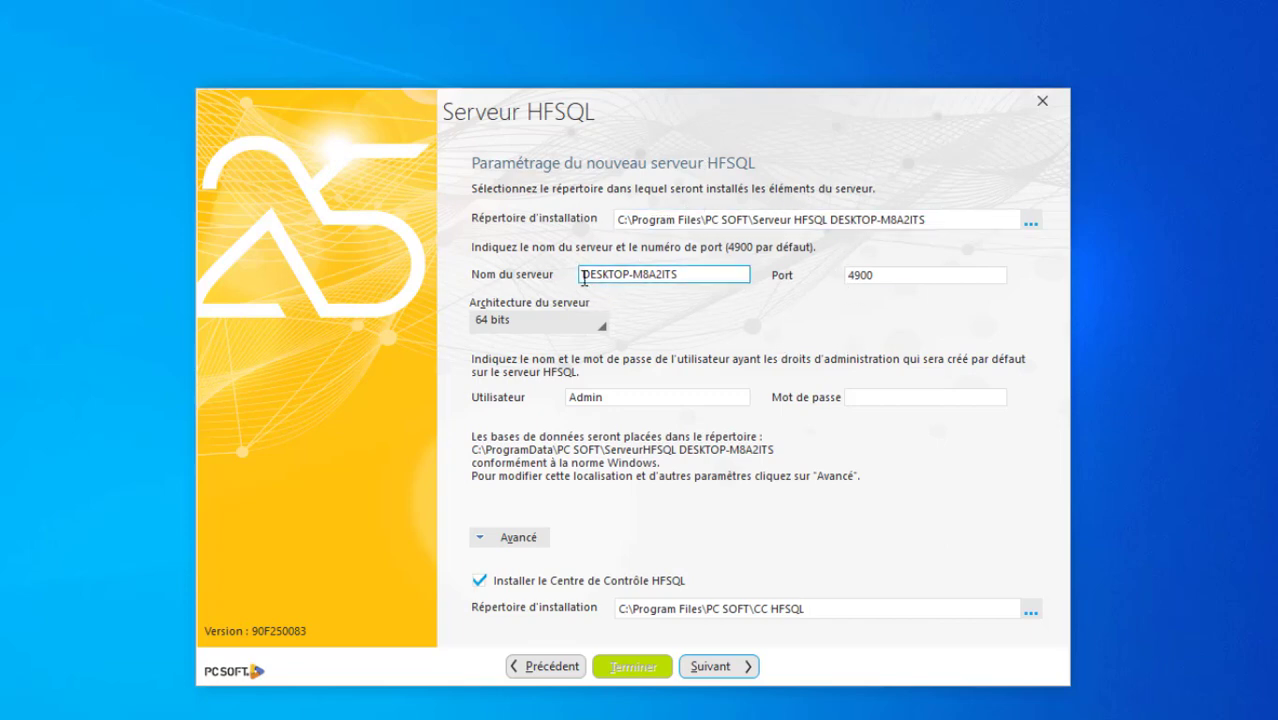
left_click_drag(585, 280, 679, 274)
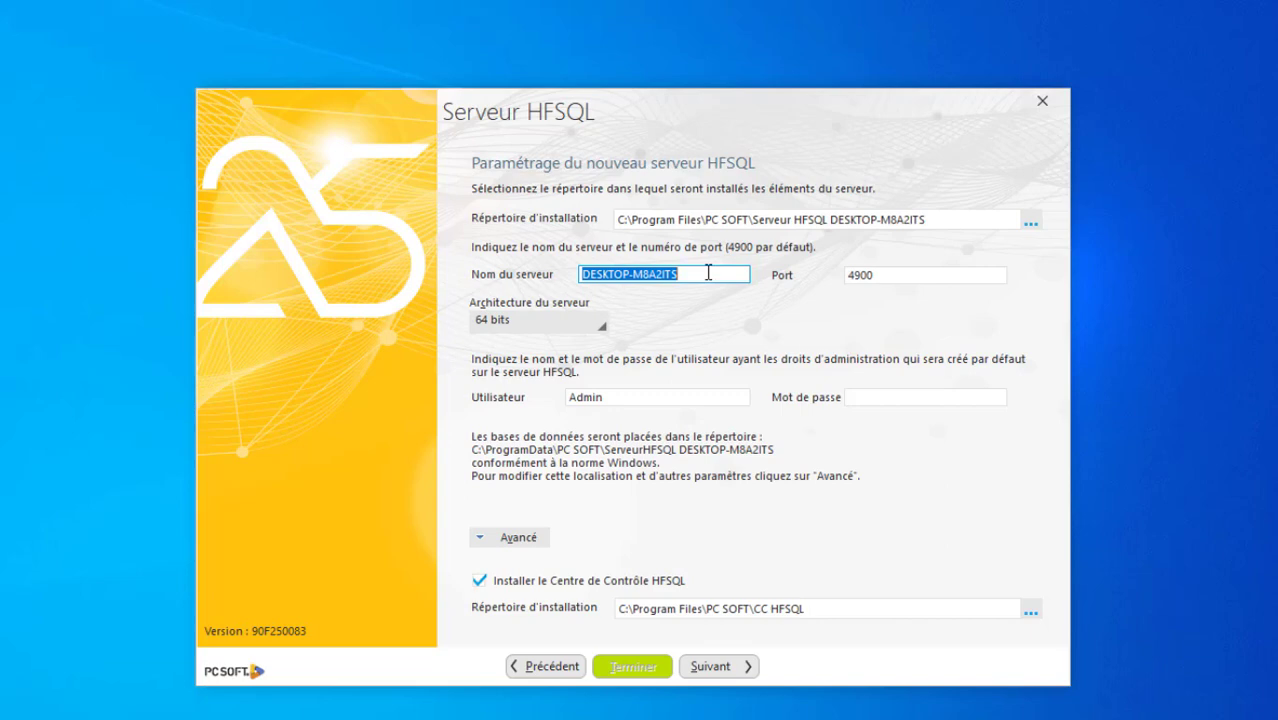
left_click(708, 272)
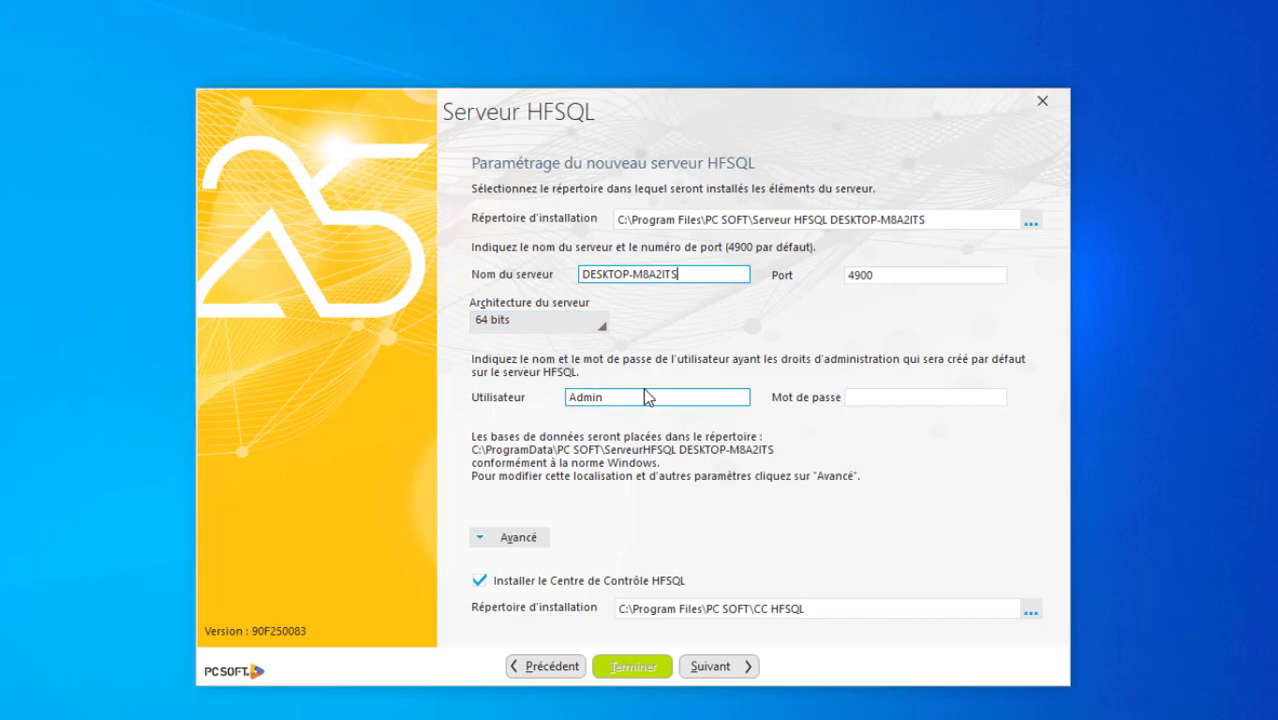
left_click(616, 398)
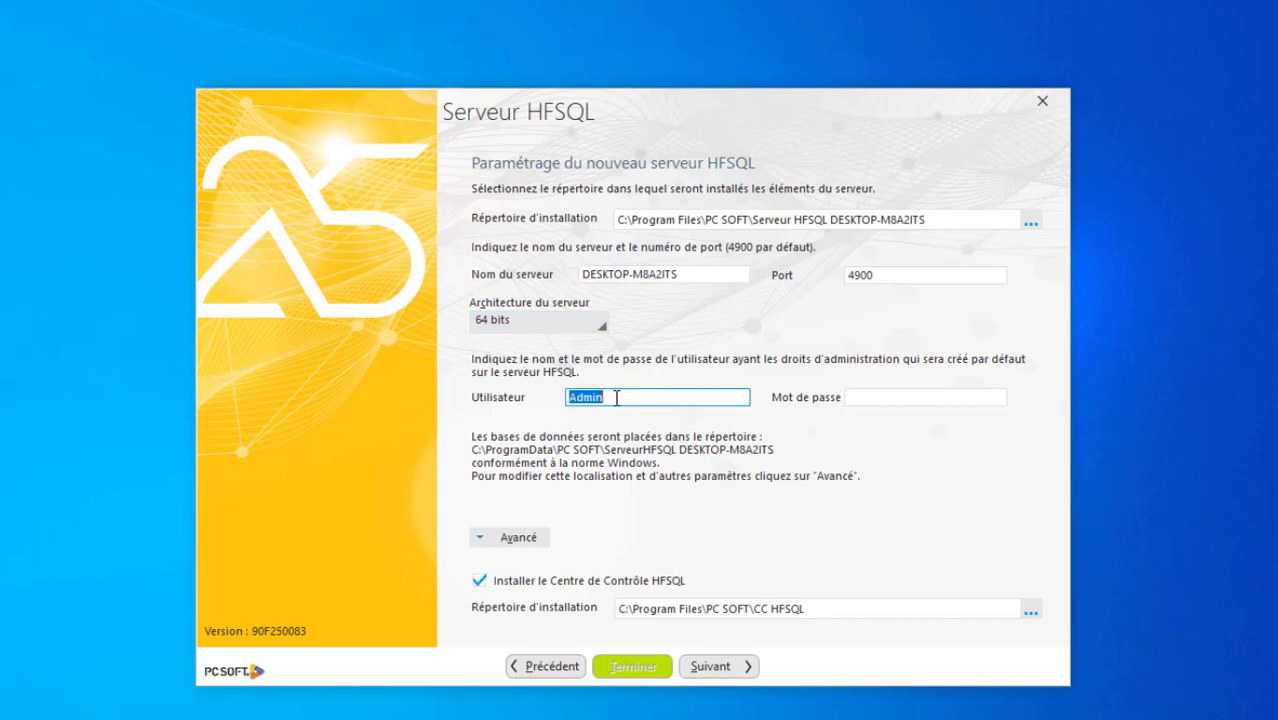
left_click(616, 398)
left_click(852, 397)
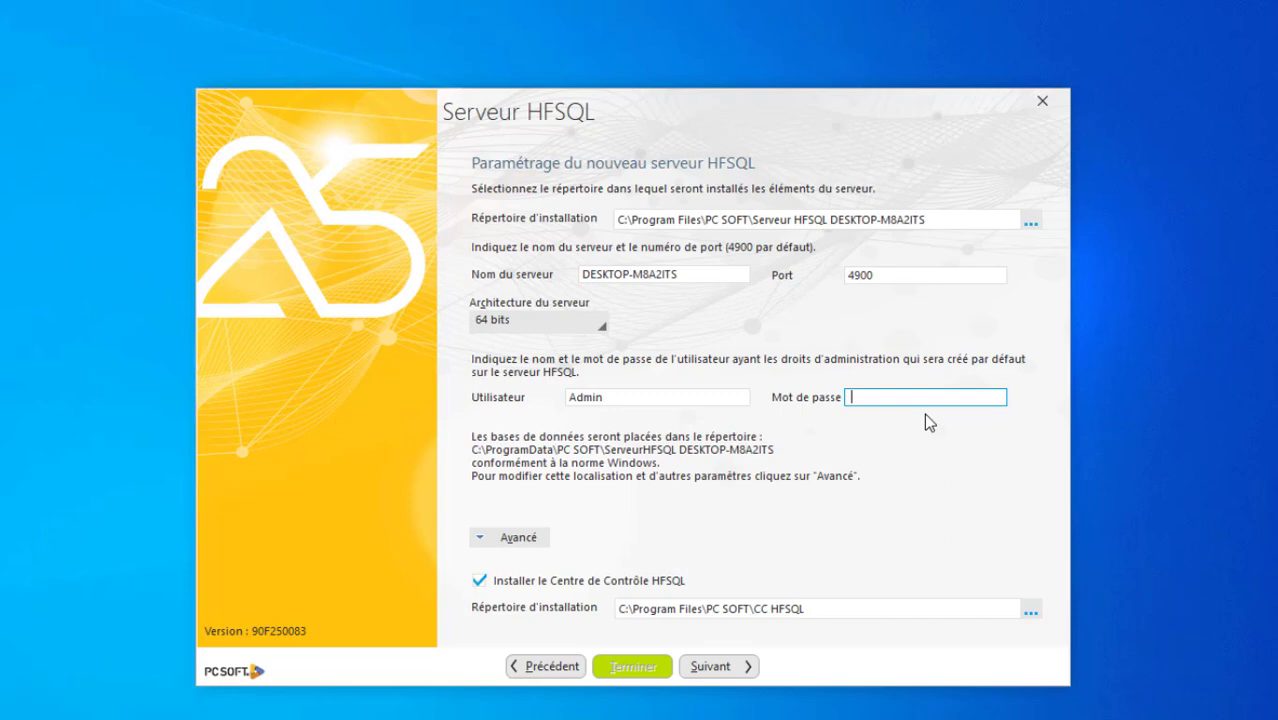
type("••••")
left_click(728, 670)
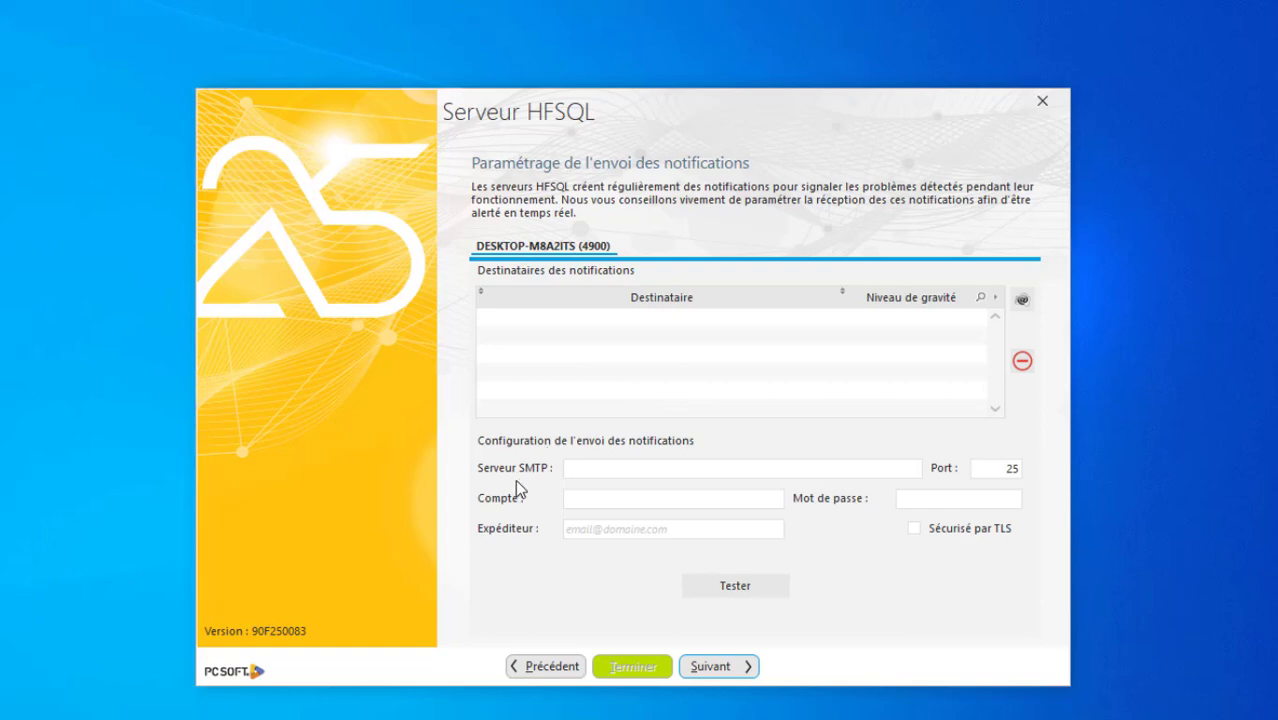
Leave notification recipients empty, choose 'Plus tard', and continue to Active Directory settings
left_click(593, 470)
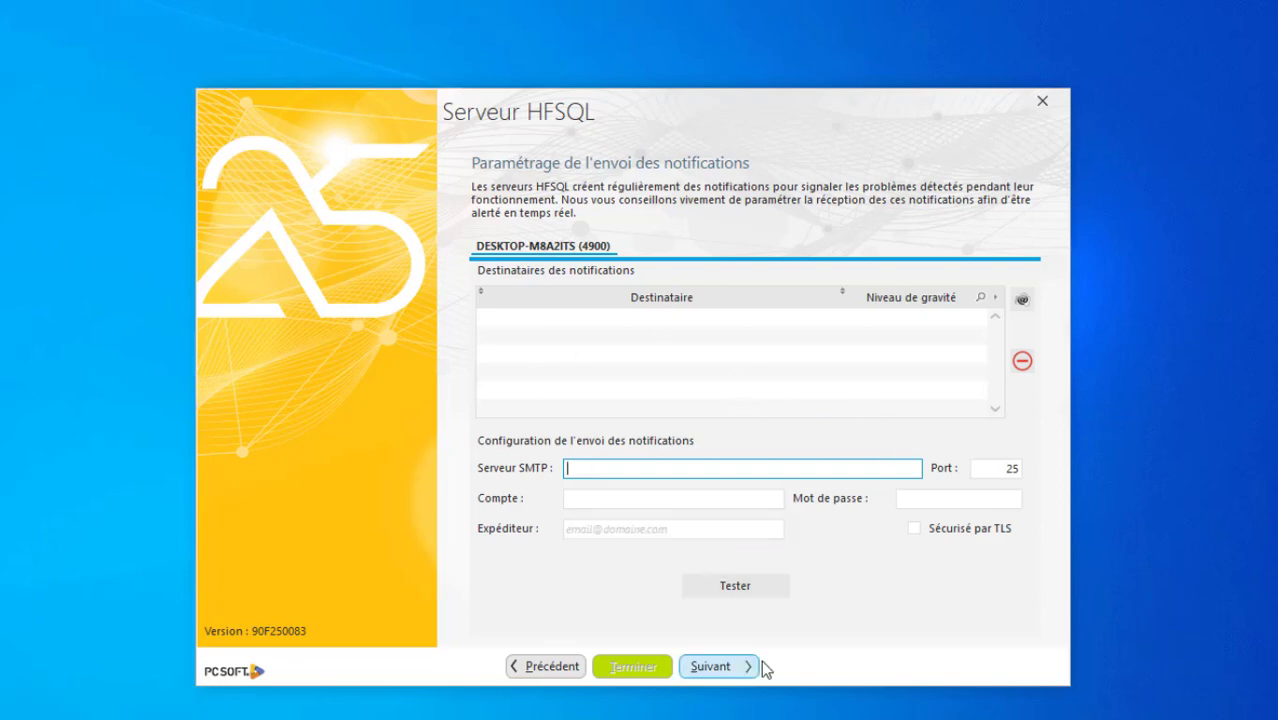
left_click(737, 670)
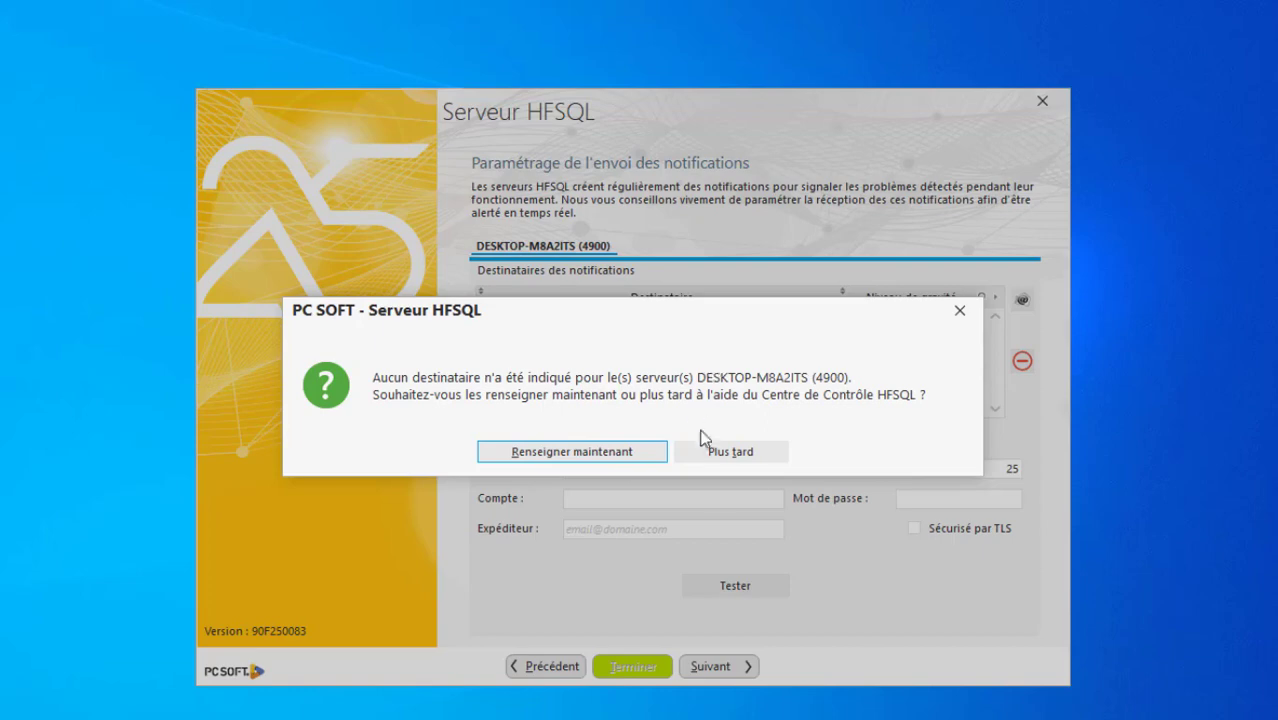
left_click(740, 452)
left_click(710, 666)
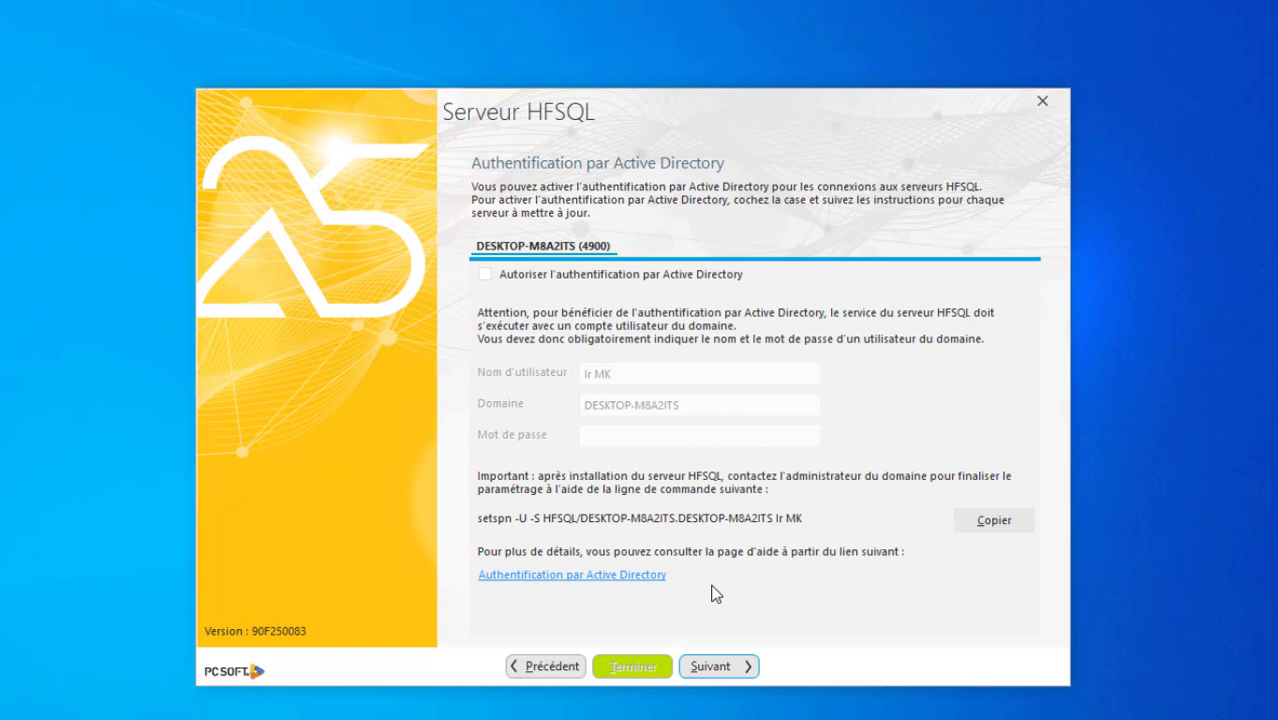
Continue with 'Autoriser l'authentification par Active Directory' left unchecked
left_click(741, 677)
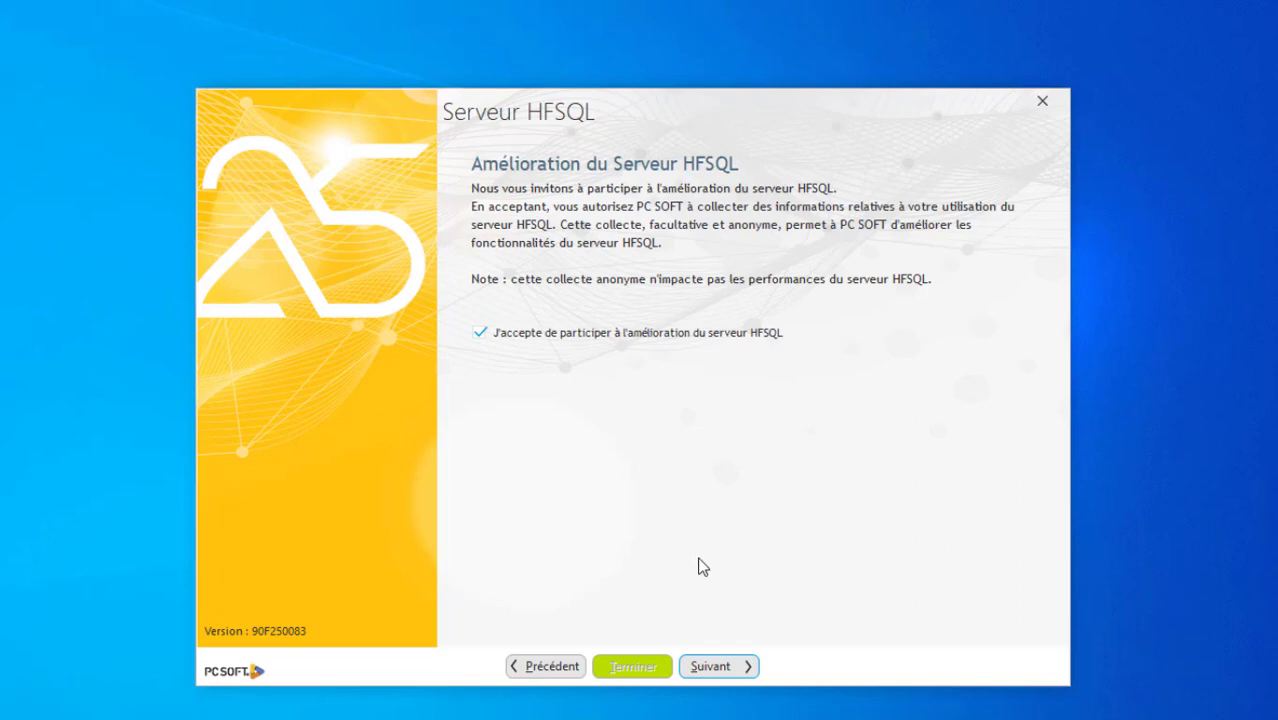
Keep participation checked, install the HFSQL server until it succeeds, then click Terminer
left_click(738, 667)
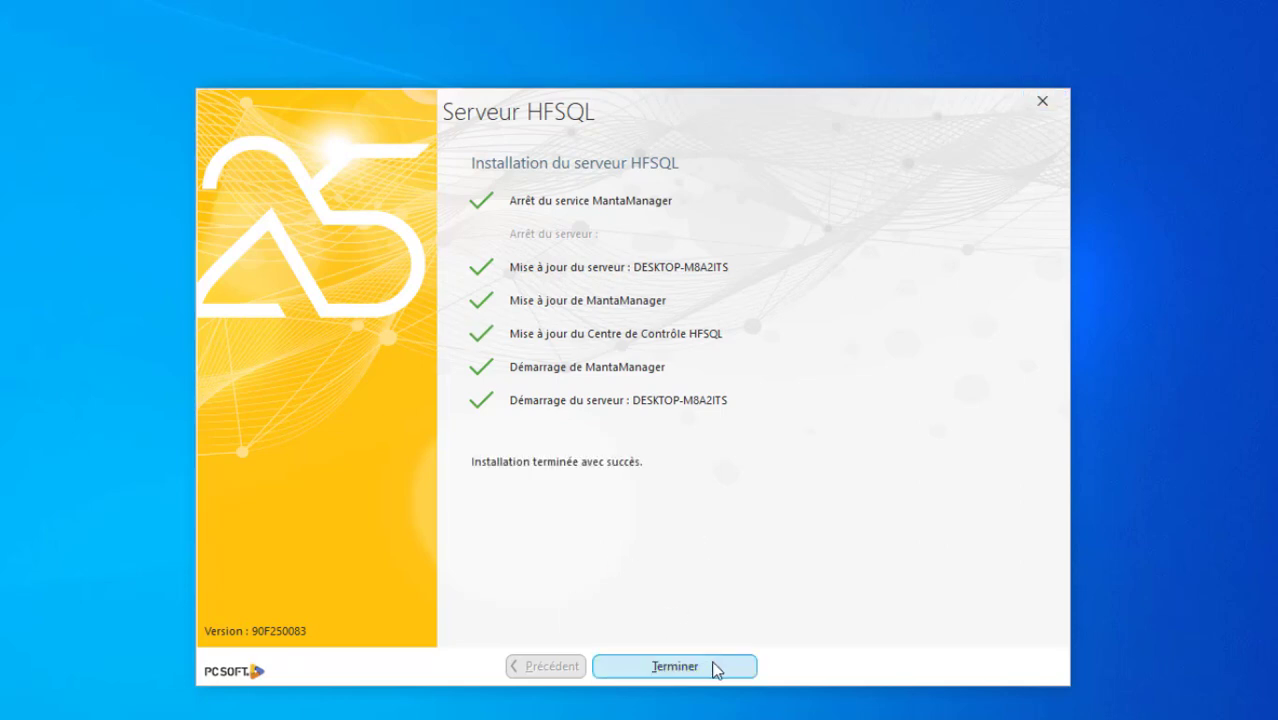
left_click(713, 667)
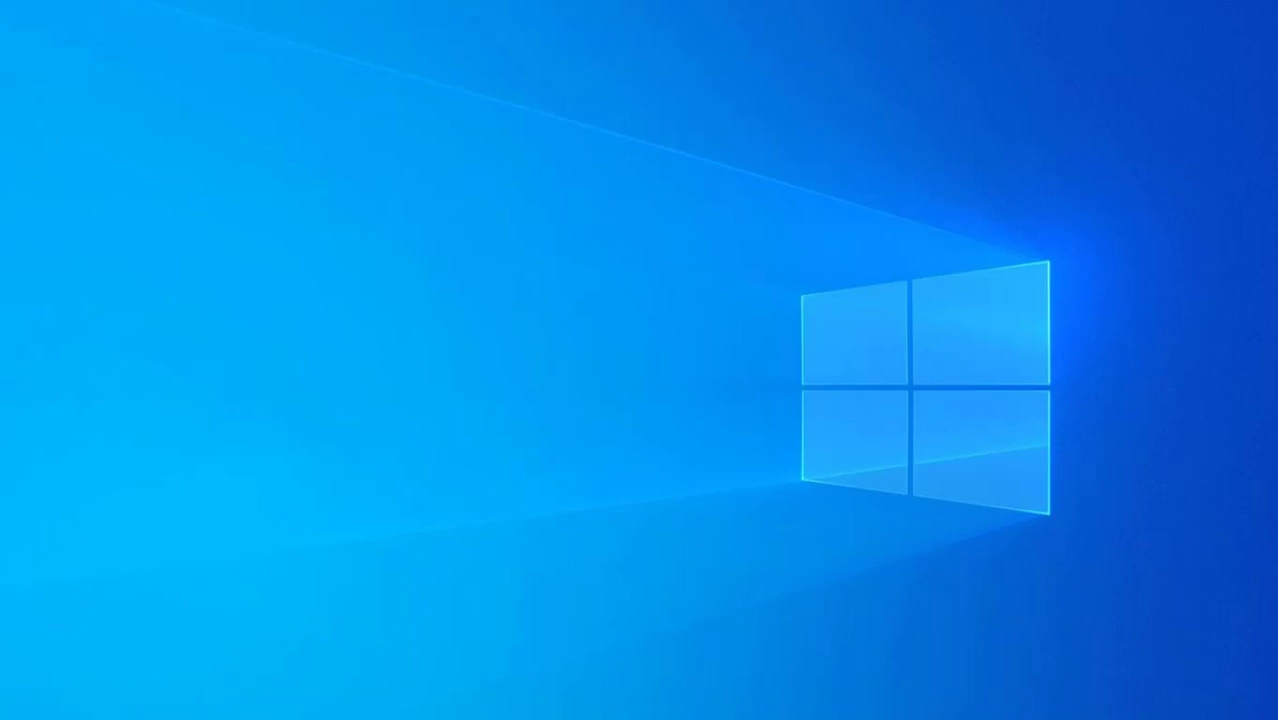
Search Windows for 'centre de c' and launch Centre de Contrôle HFSQL
left_click(50, 719)
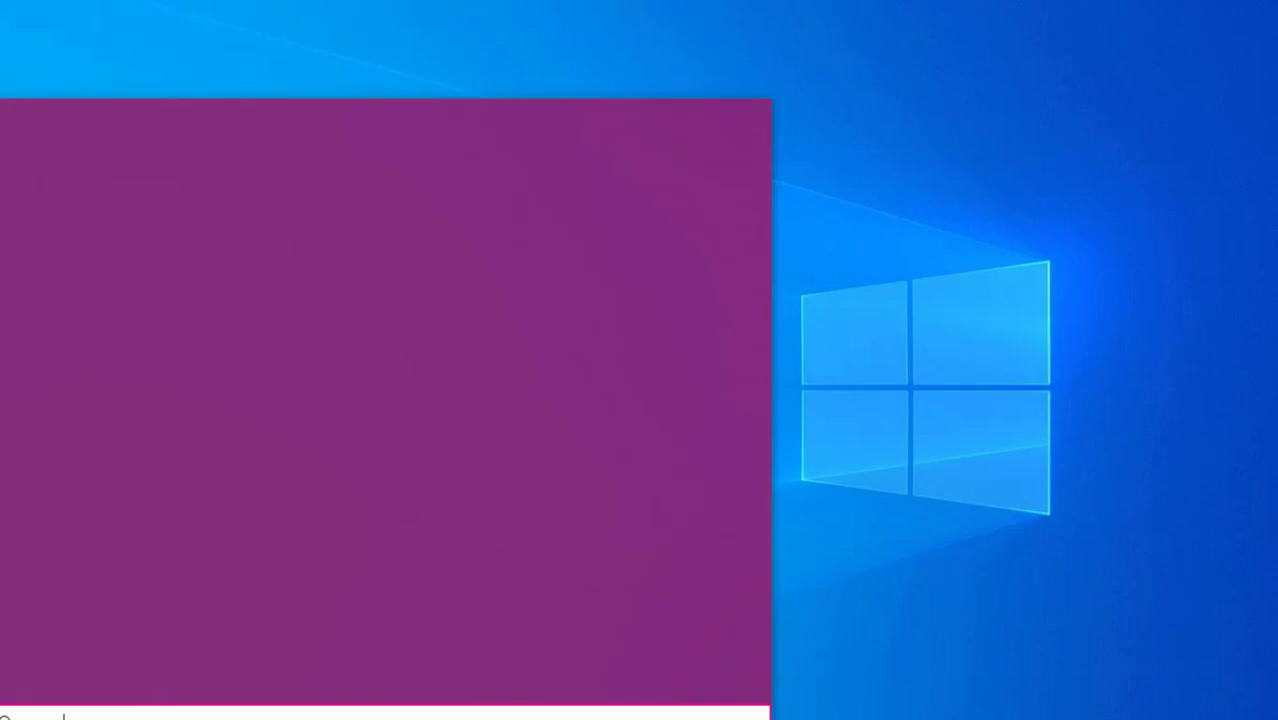
type("centre")
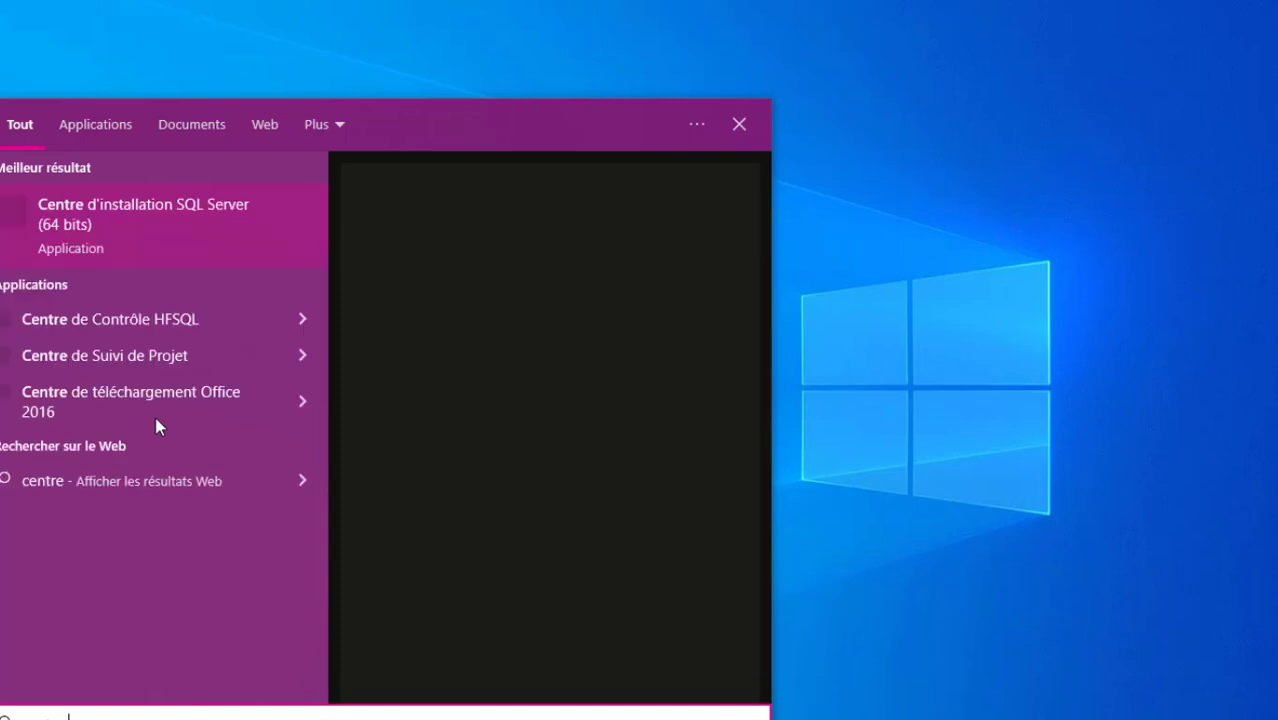
type(" de c")
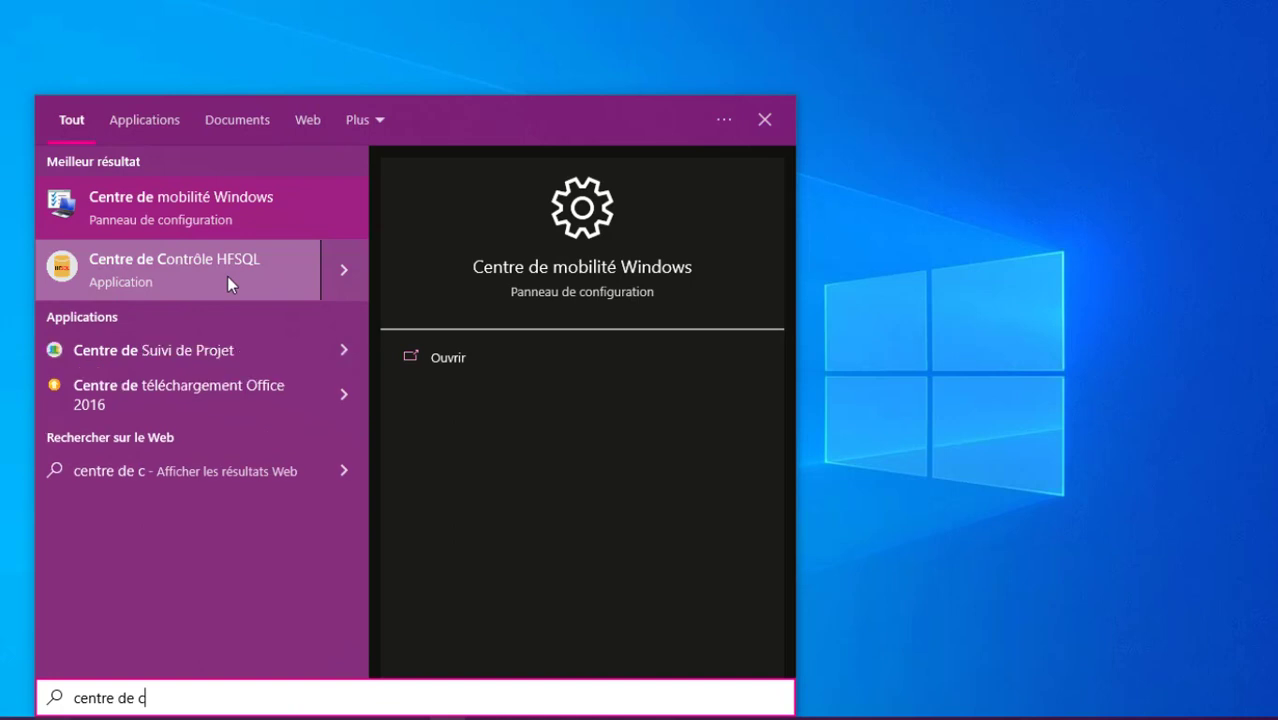
left_click(227, 276)
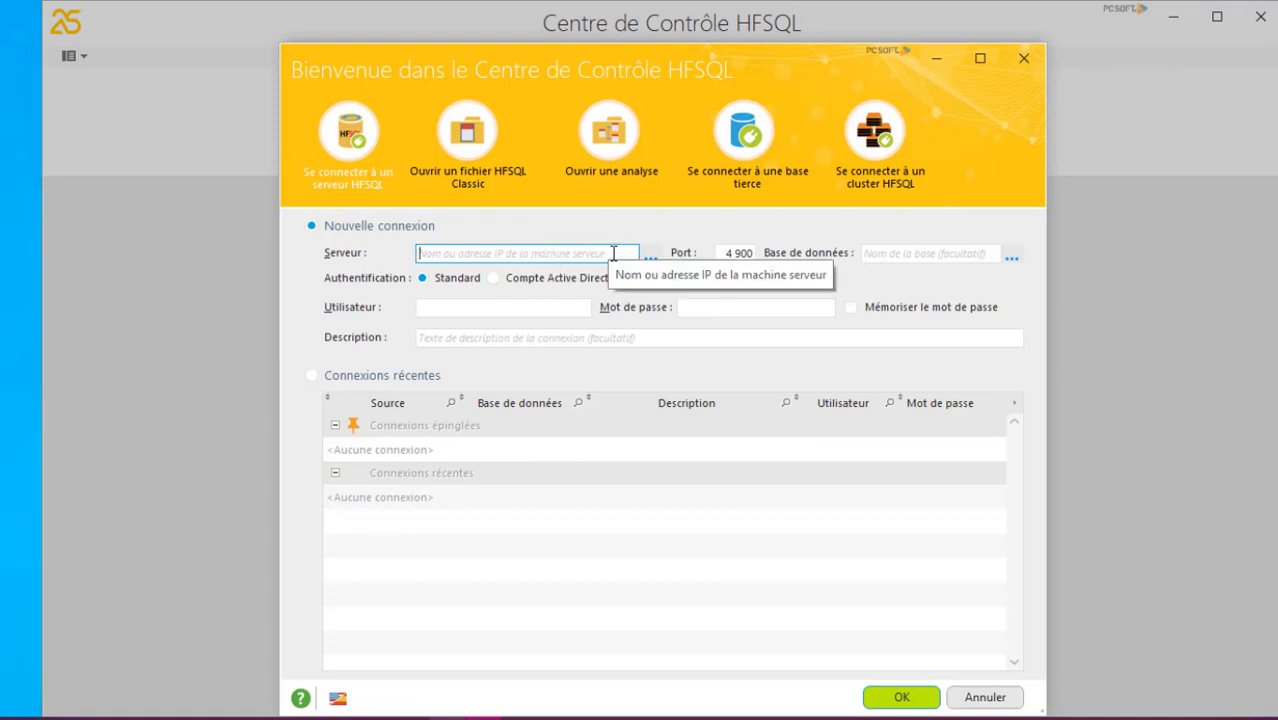
Connect to server 127.0.0.1 on port 4900 as Admin with the account password
left_click(619, 254)
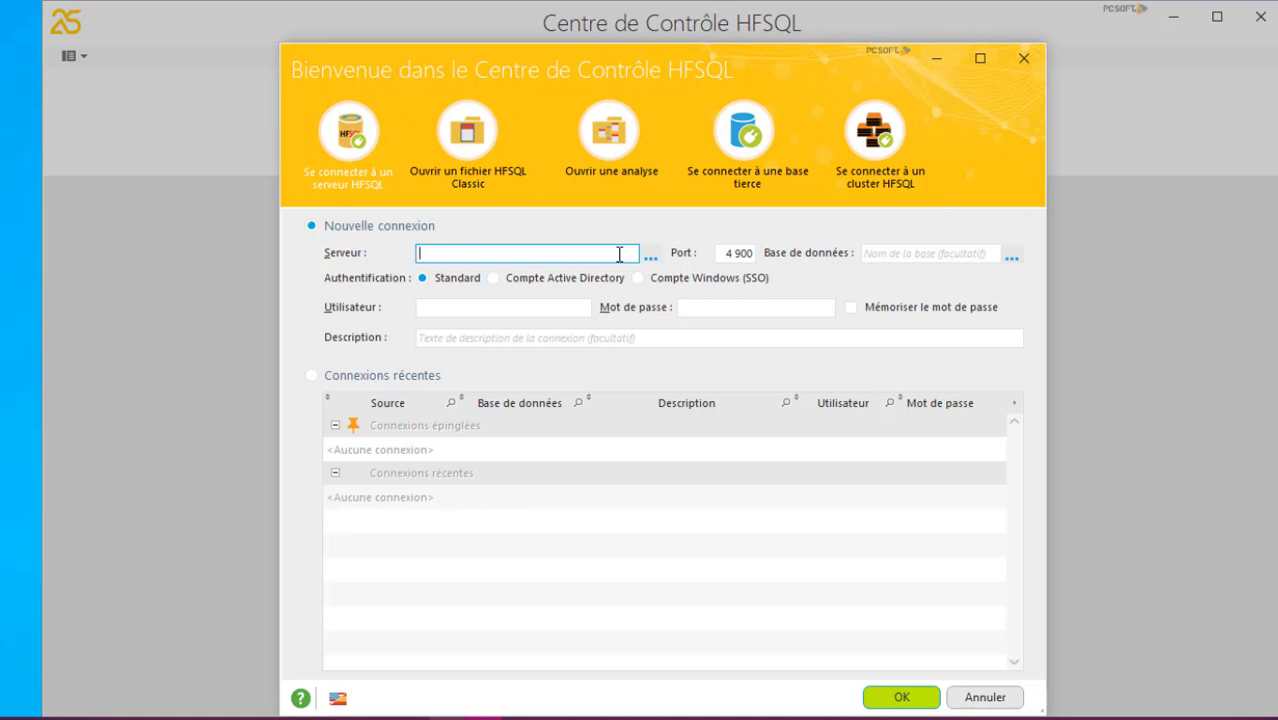
type("127.0.0.7")
key("BackSpace")
type("1")
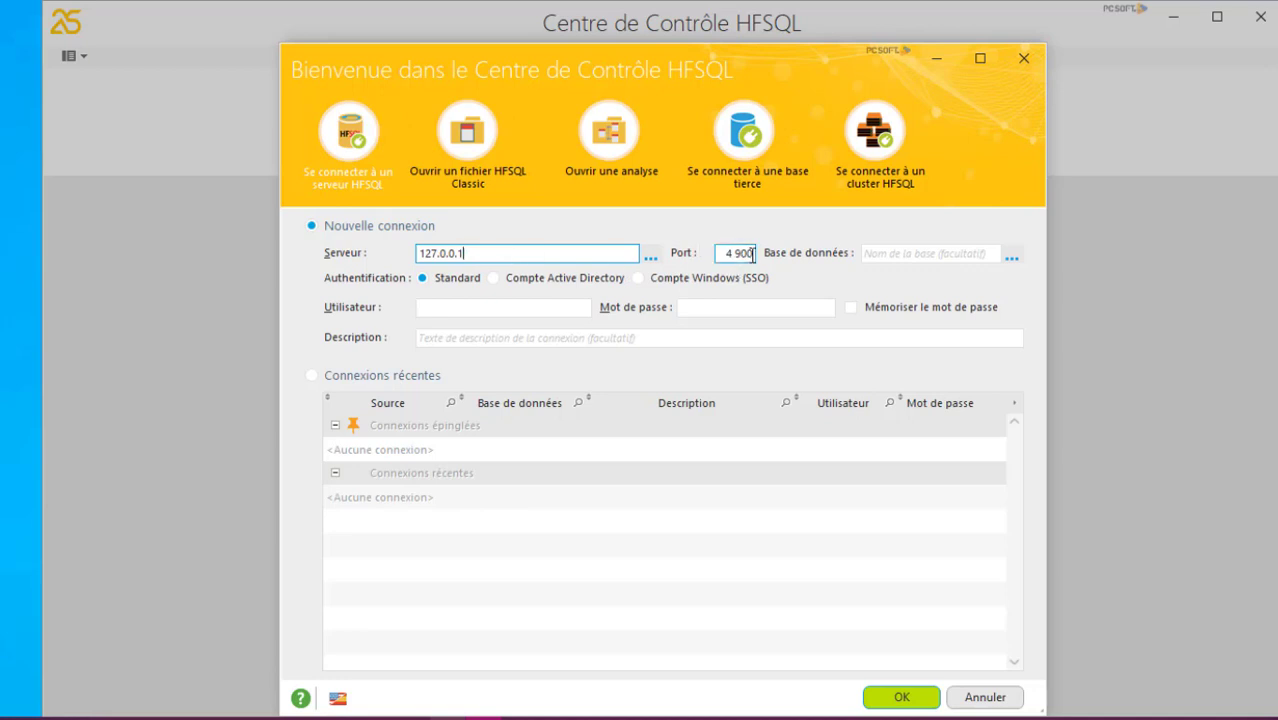
left_click(541, 310)
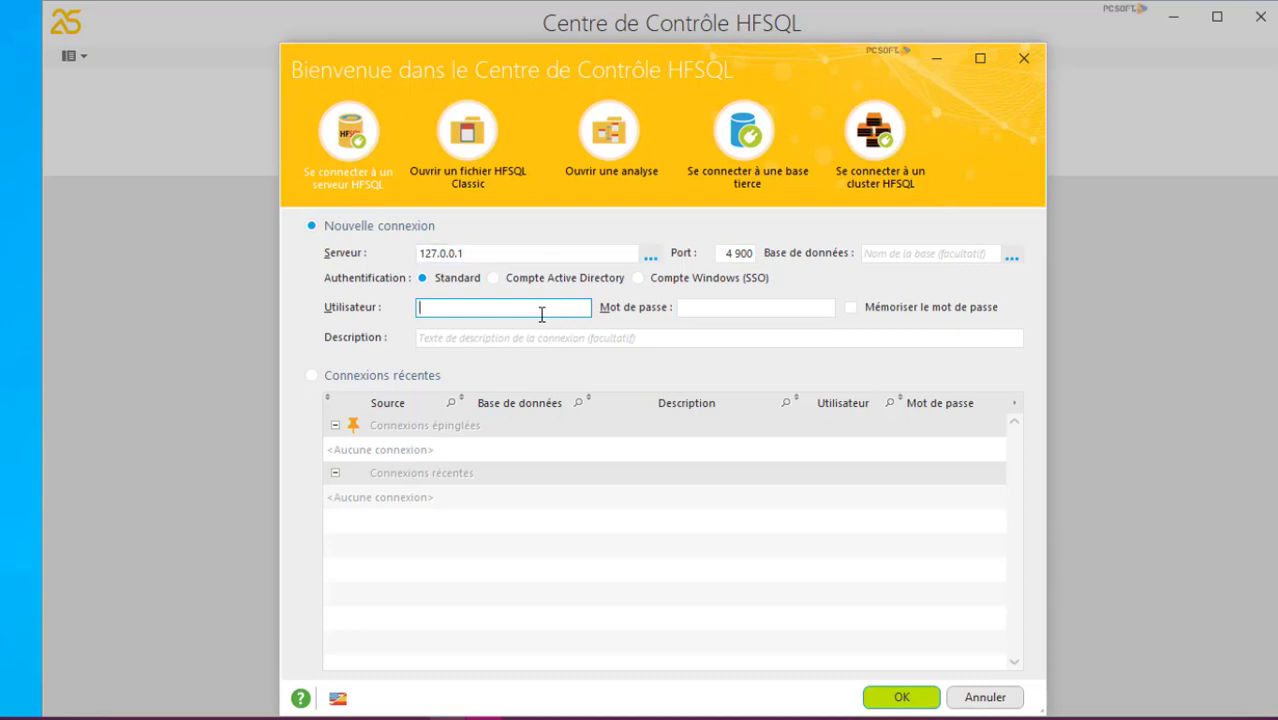
type("Admin")
left_click(715, 307)
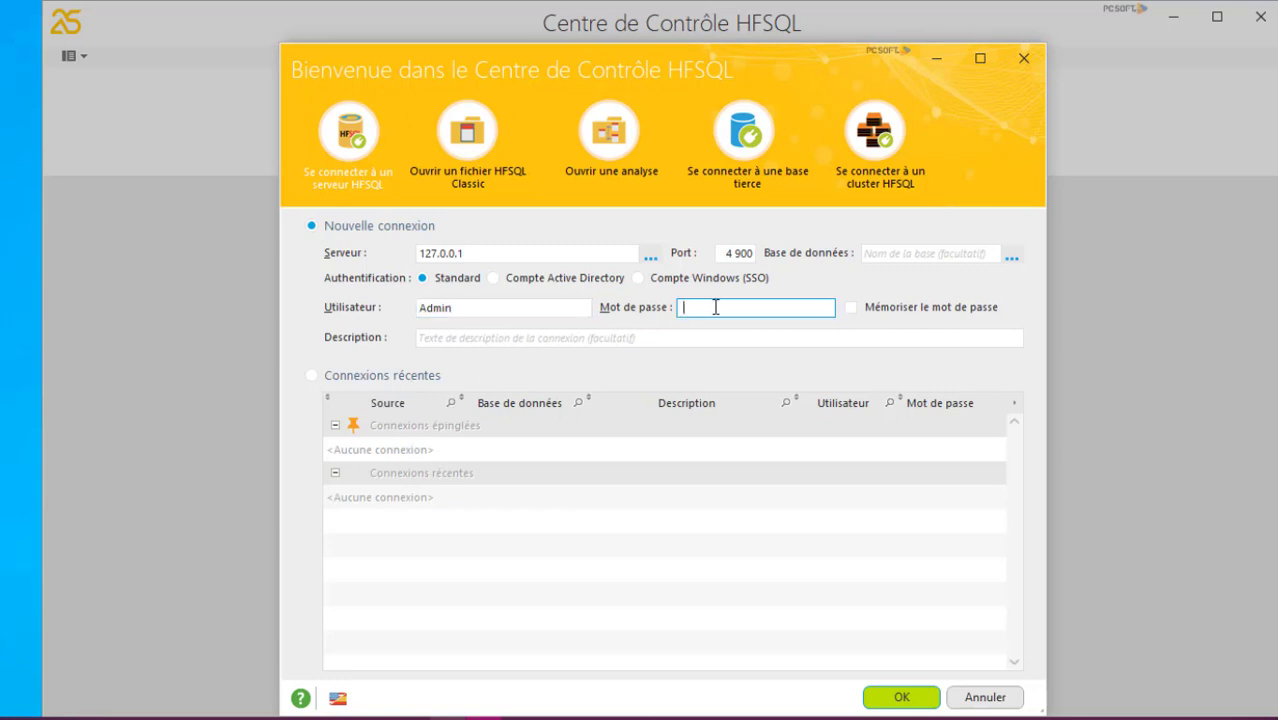
type("•••••••••••••••")
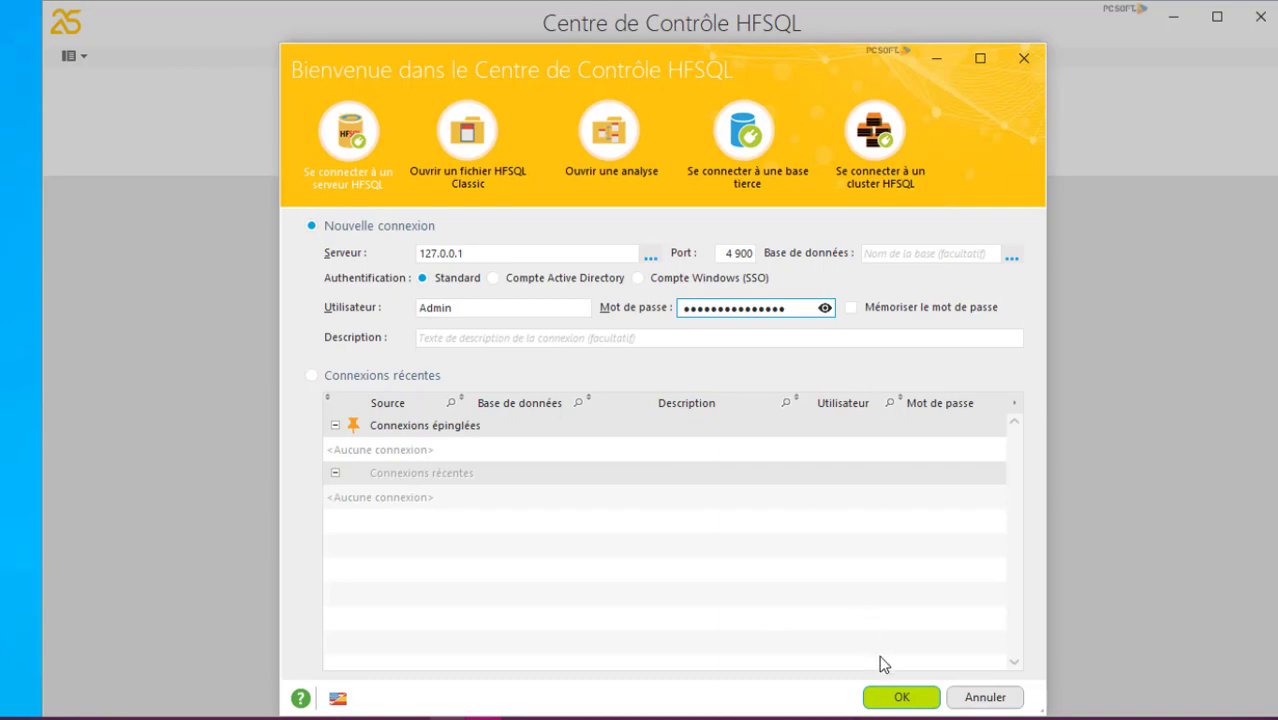
left_click(899, 695)
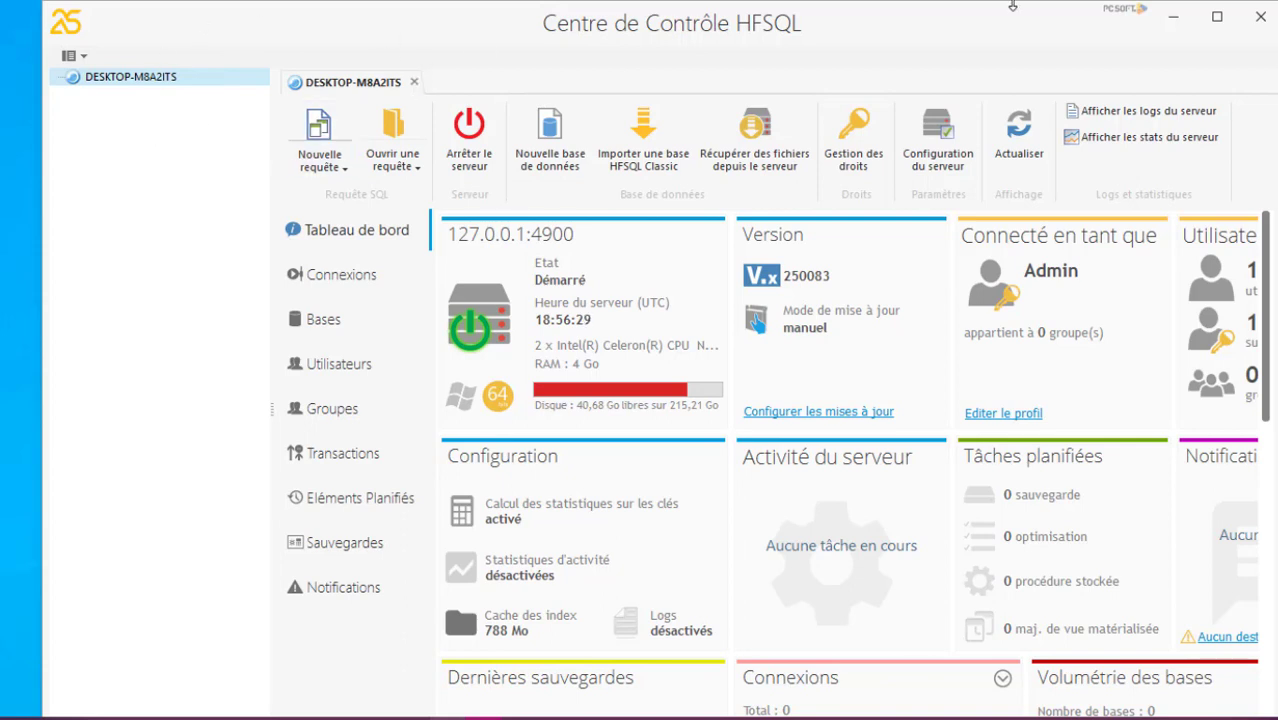
Minimize the HFSQL Control Center and search Windows for 'windev'
left_click(1176, 24)
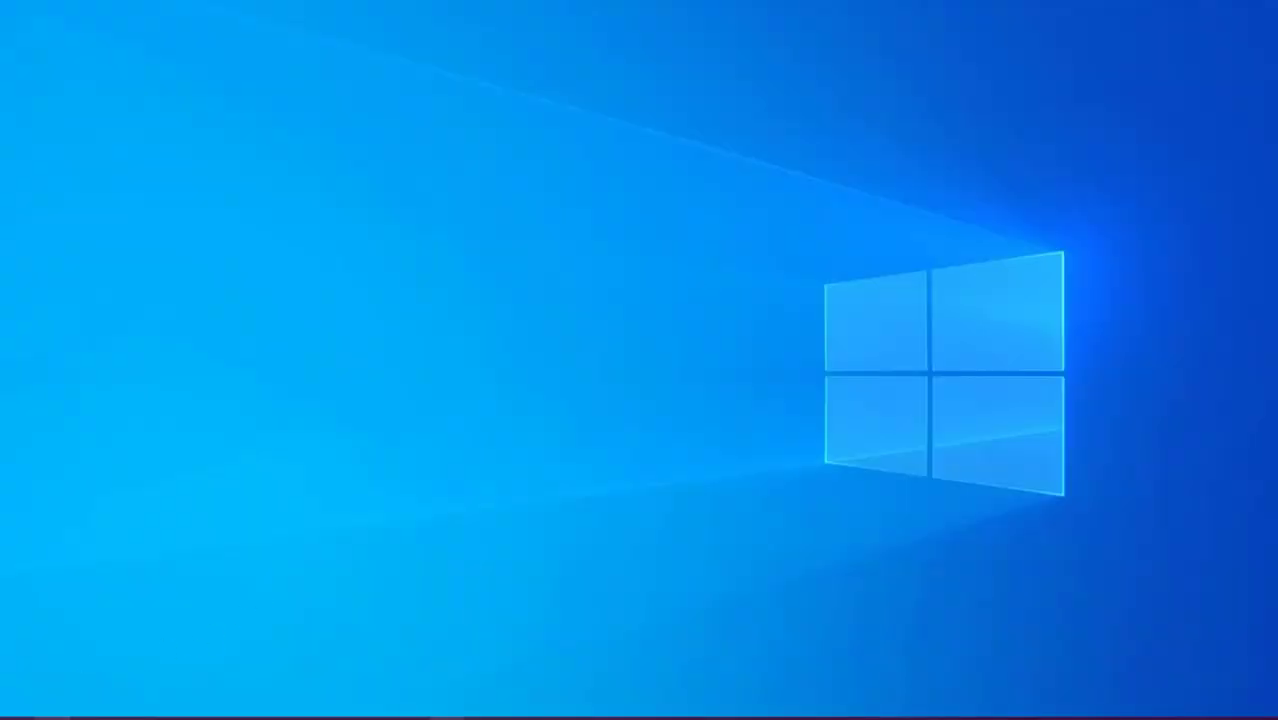
left_click(52, 718)
type("wi")
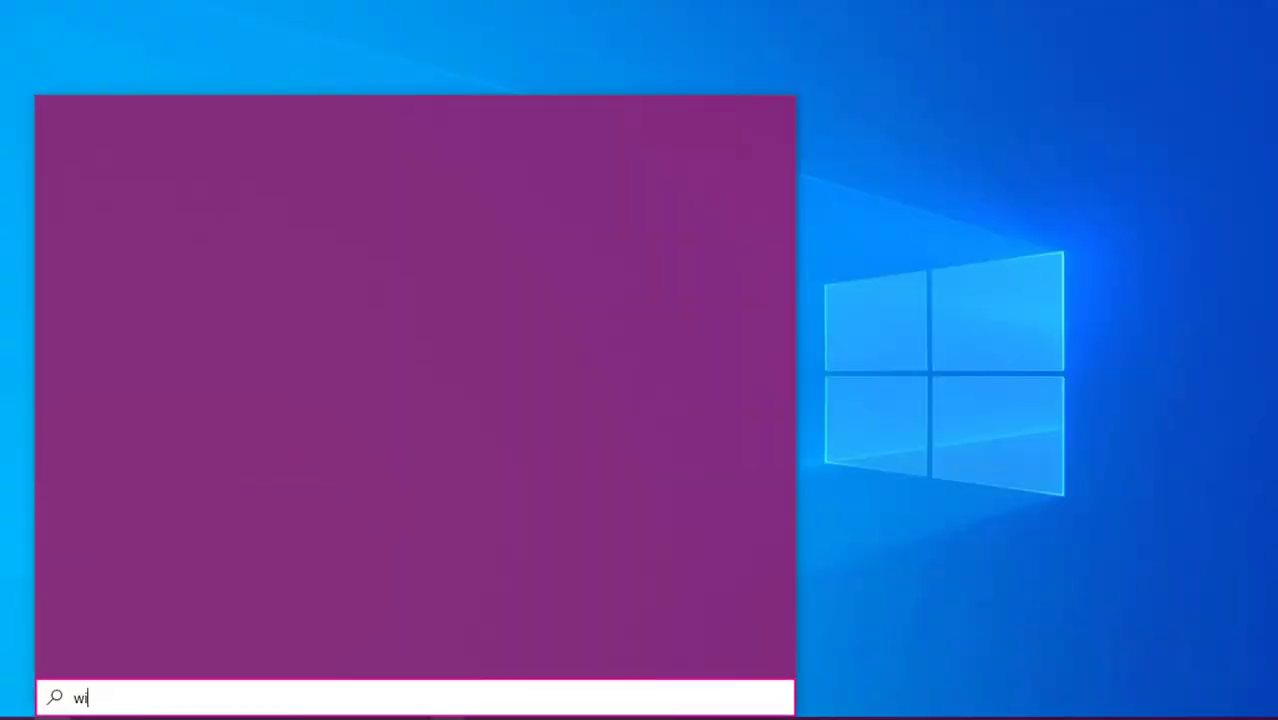
type("ndev")
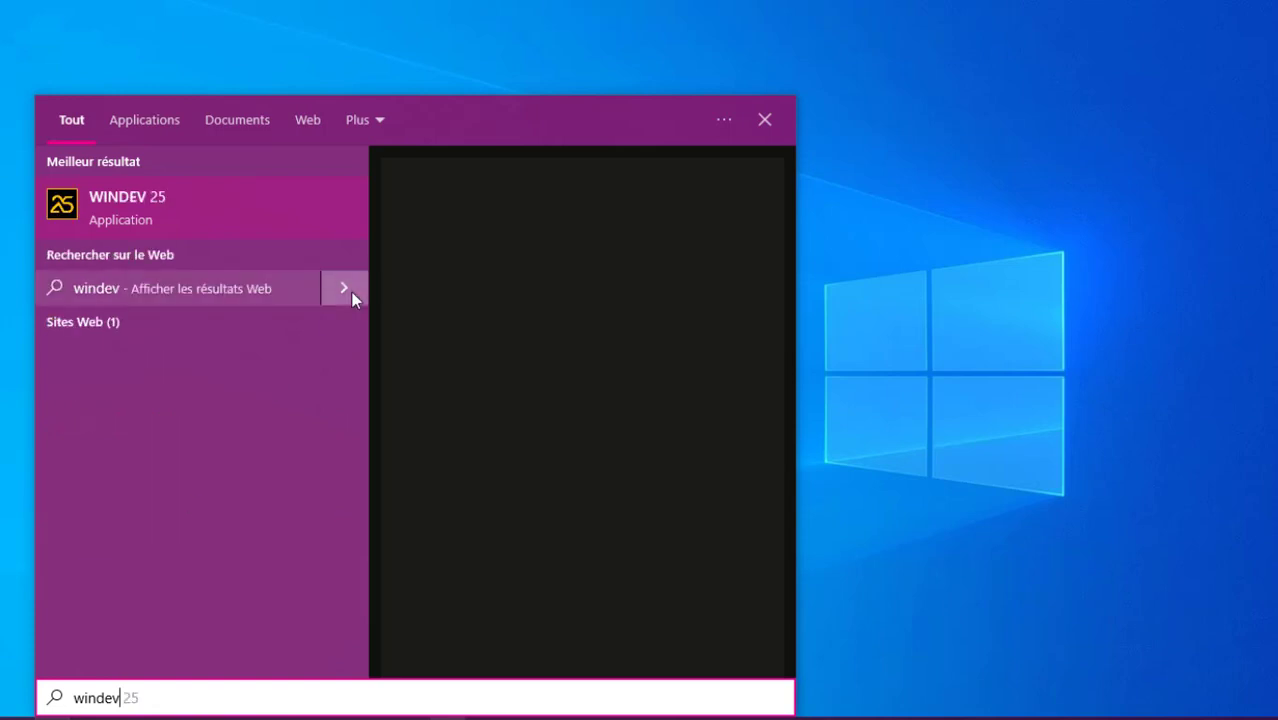
Launch WINDEV 25 from the search results and sign in with the password
left_click(232, 239)
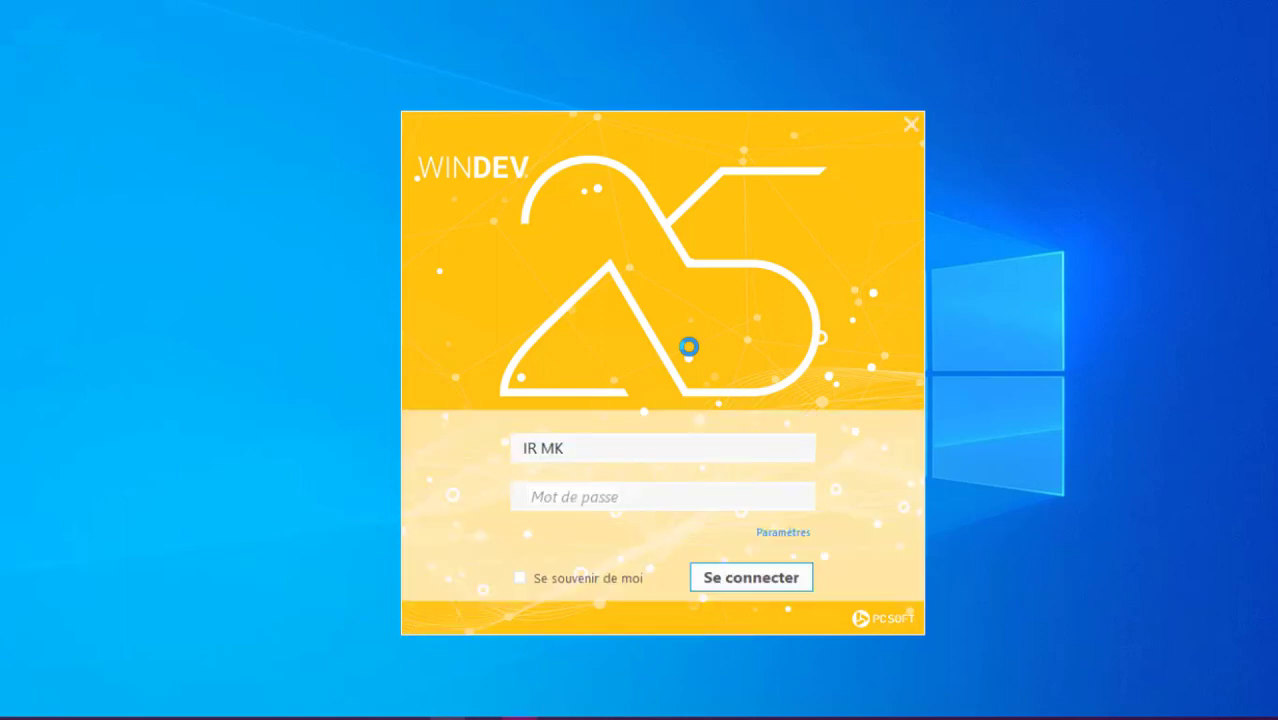
type("*******")
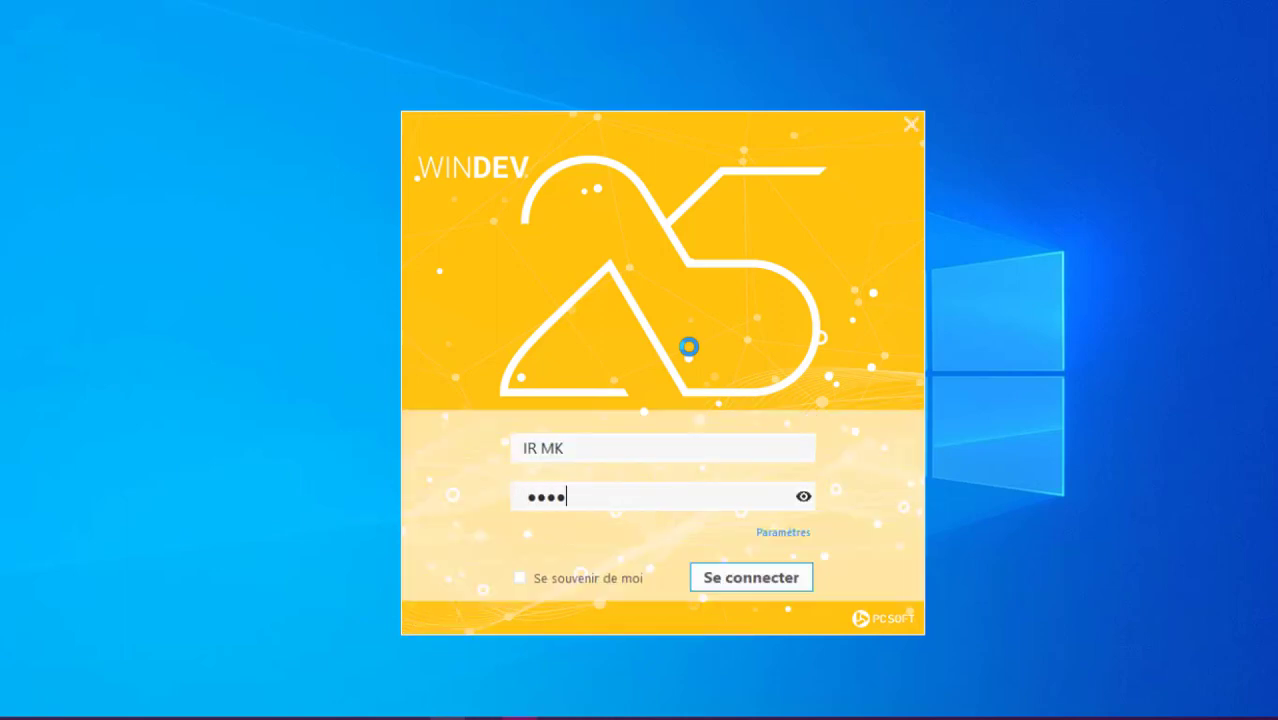
type("********")
key("Return")
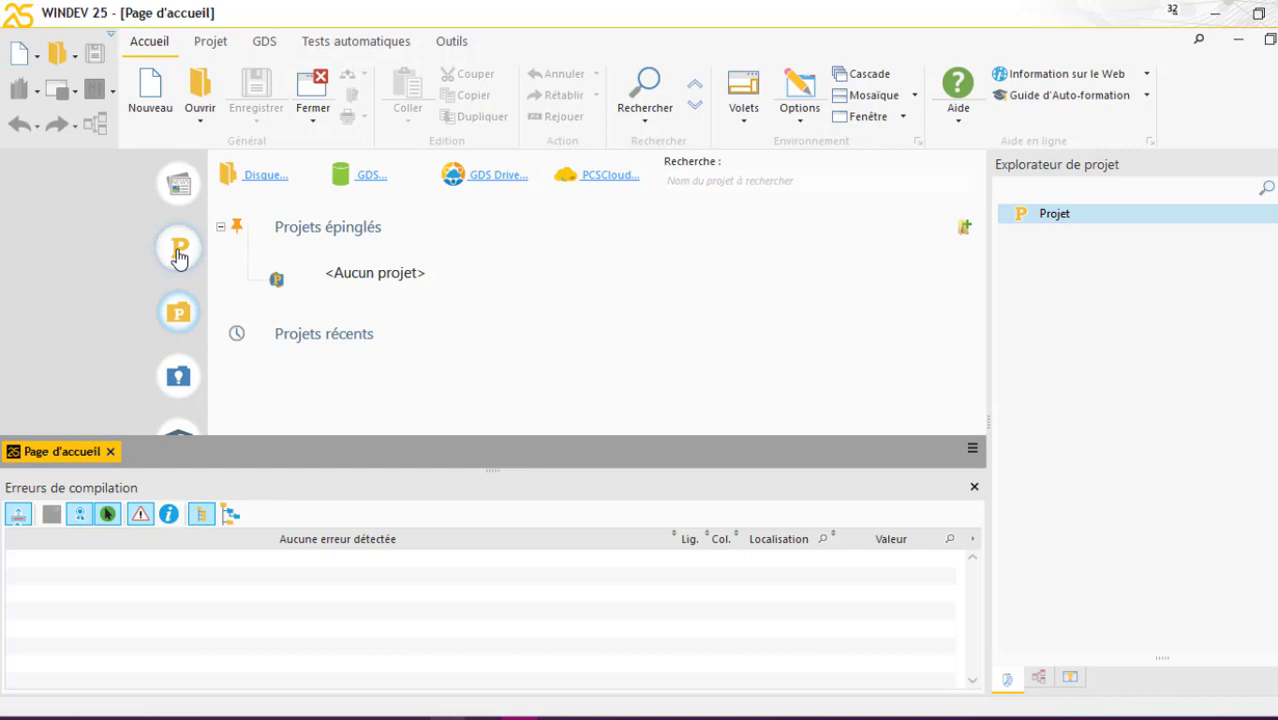
Choose to create a new Windows or Linux application project, dismissing the compilation errors pane
left_click(178, 256)
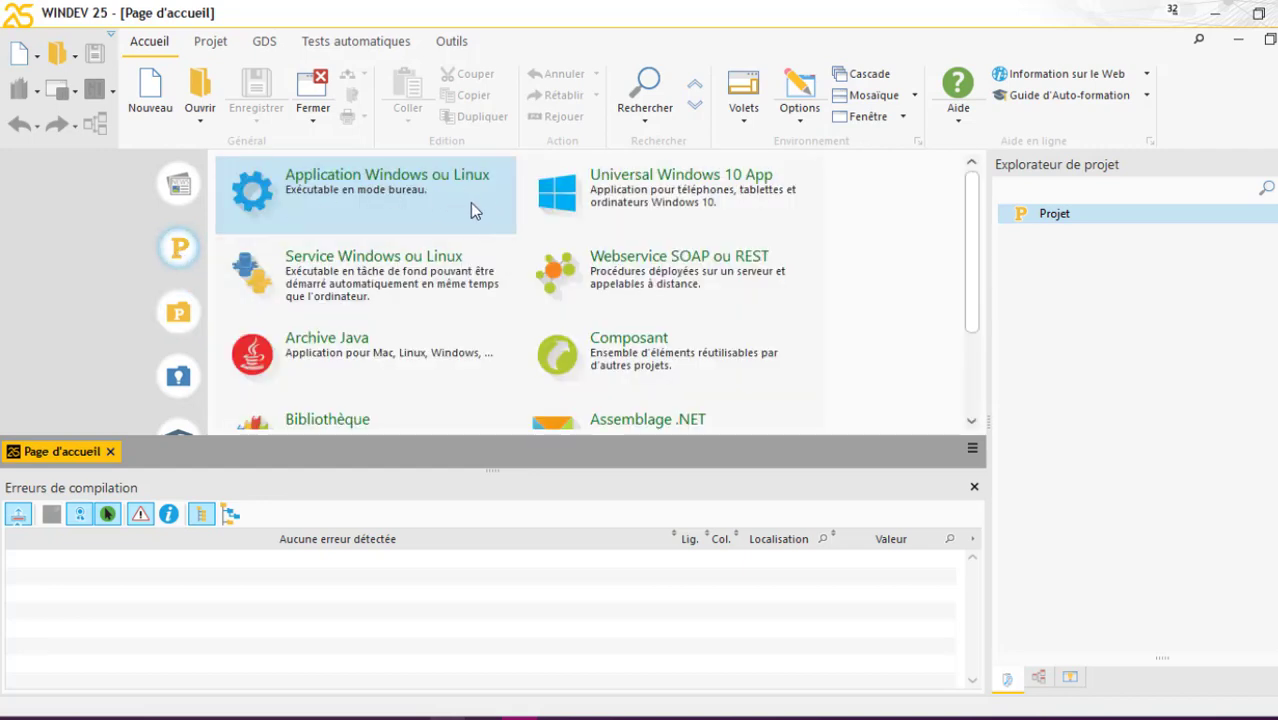
left_click(974, 487)
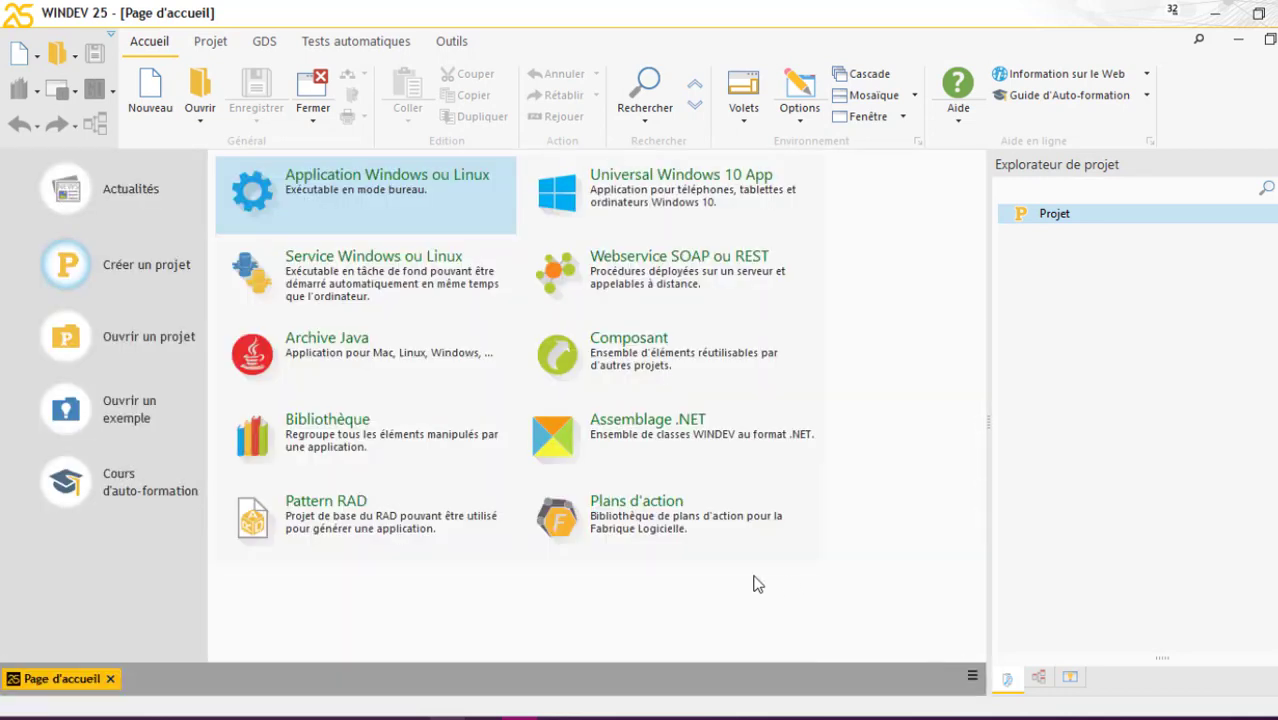
left_click(399, 188)
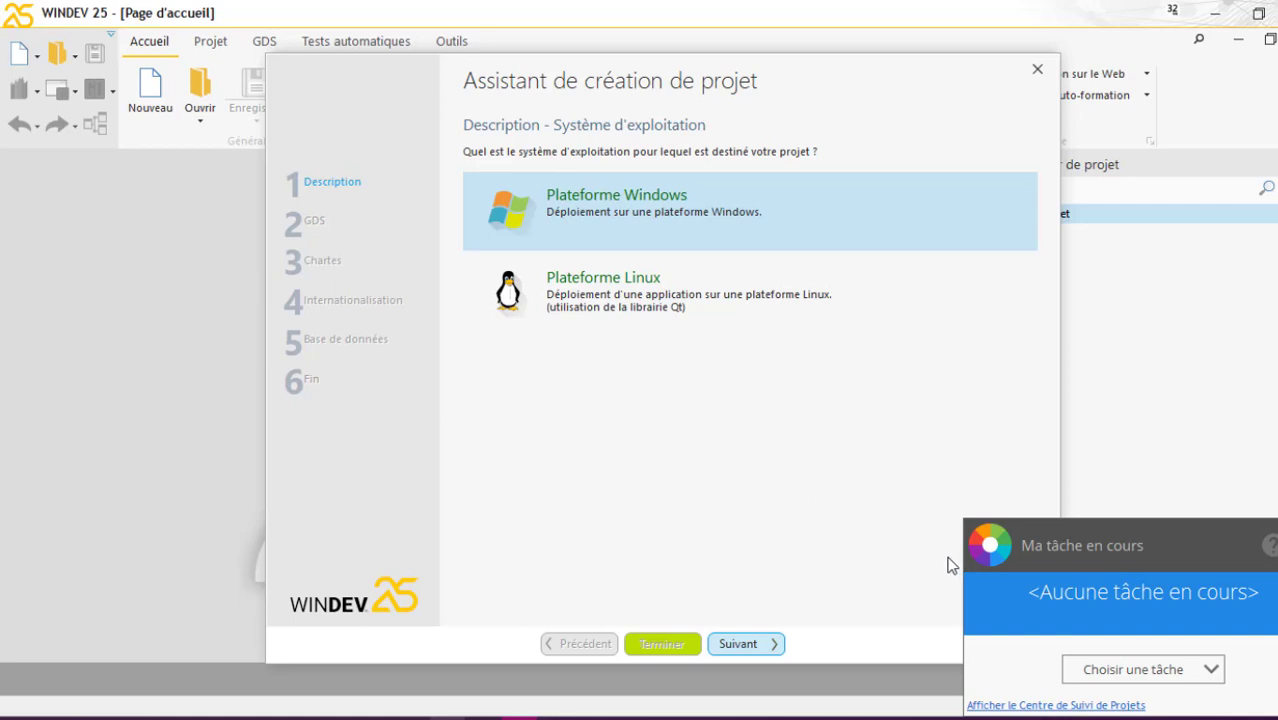
Target the Windows platform and name the project 'HFSQL Serveur'
key("Return")
left_click(769, 643)
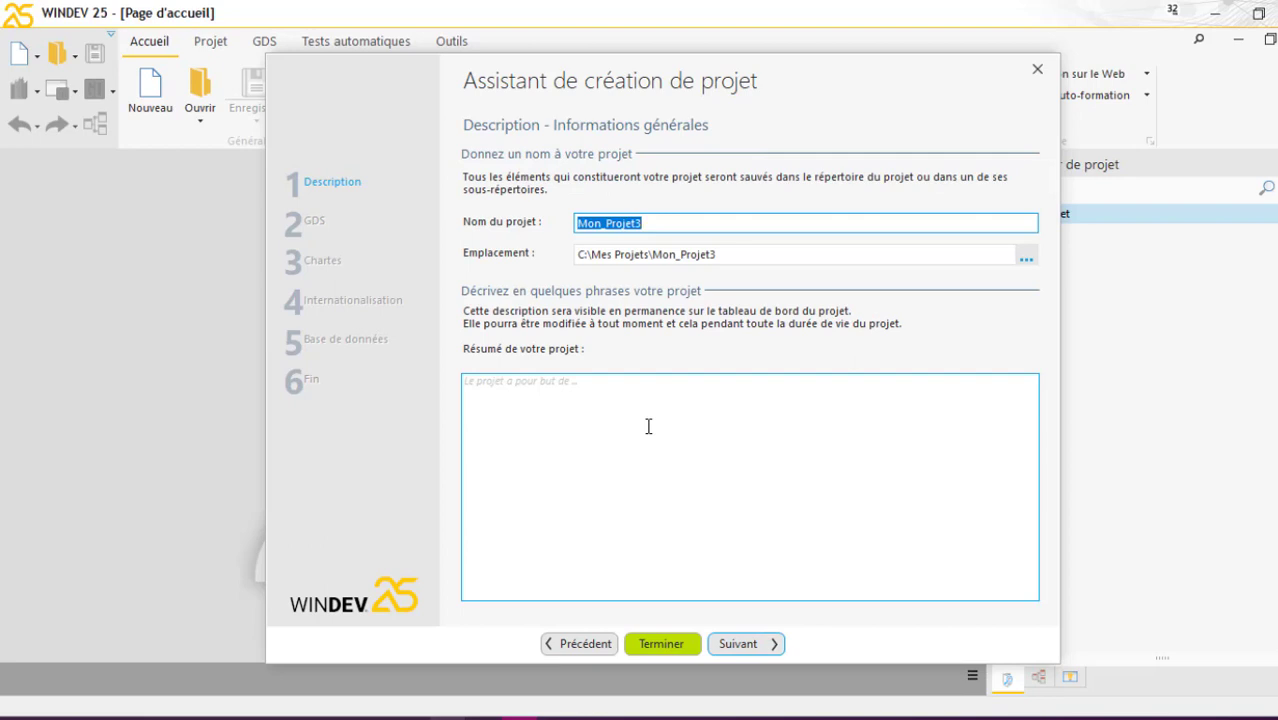
type("S")
key("BackSpace")
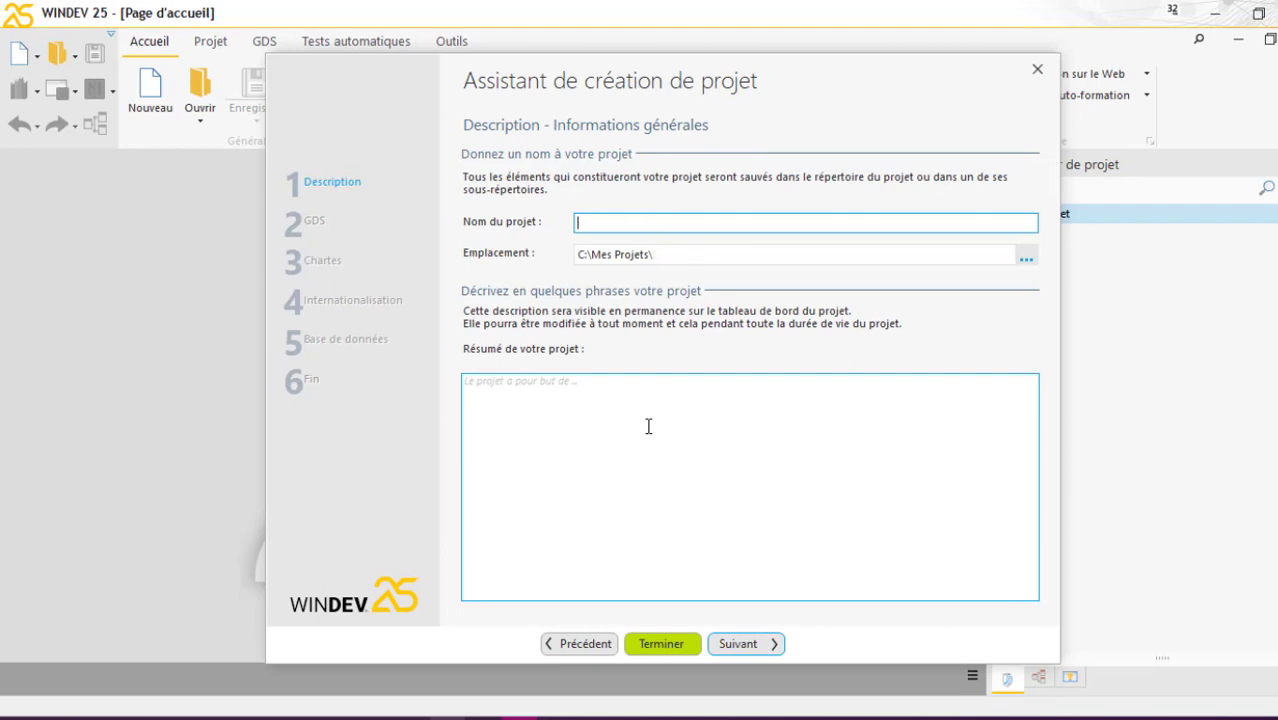
type("HFSQL Serveur")
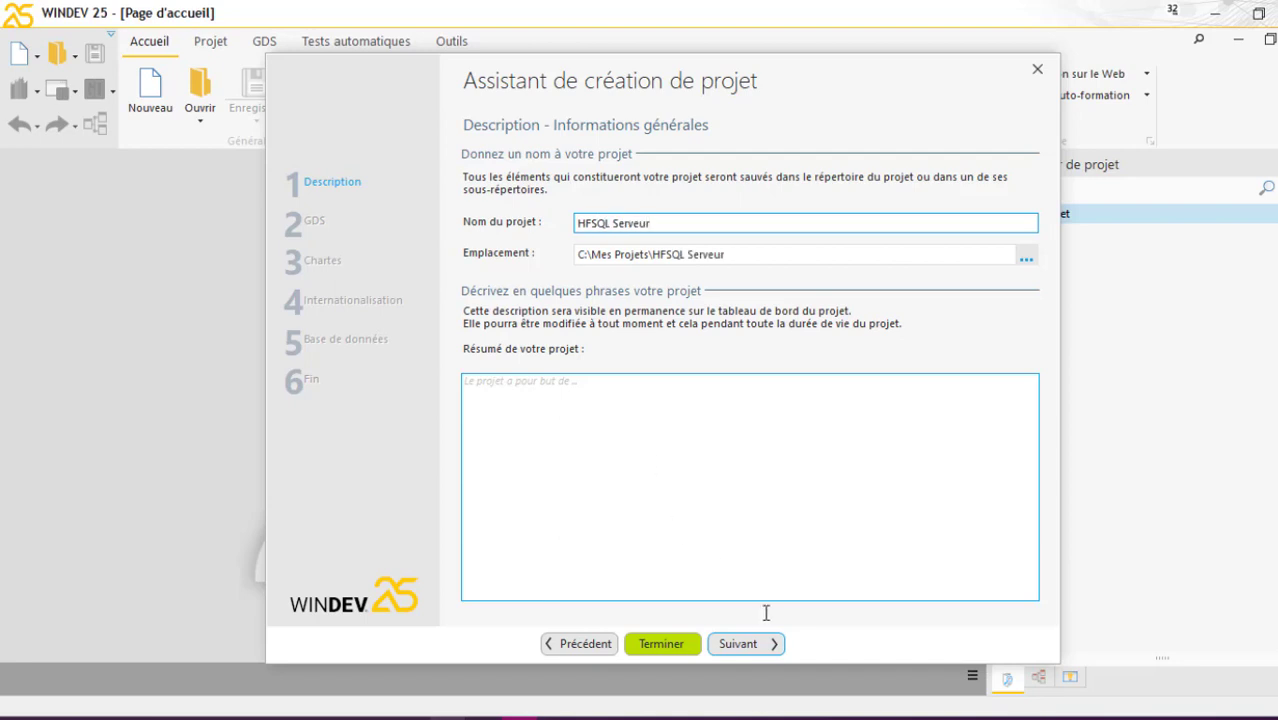
left_click(770, 645)
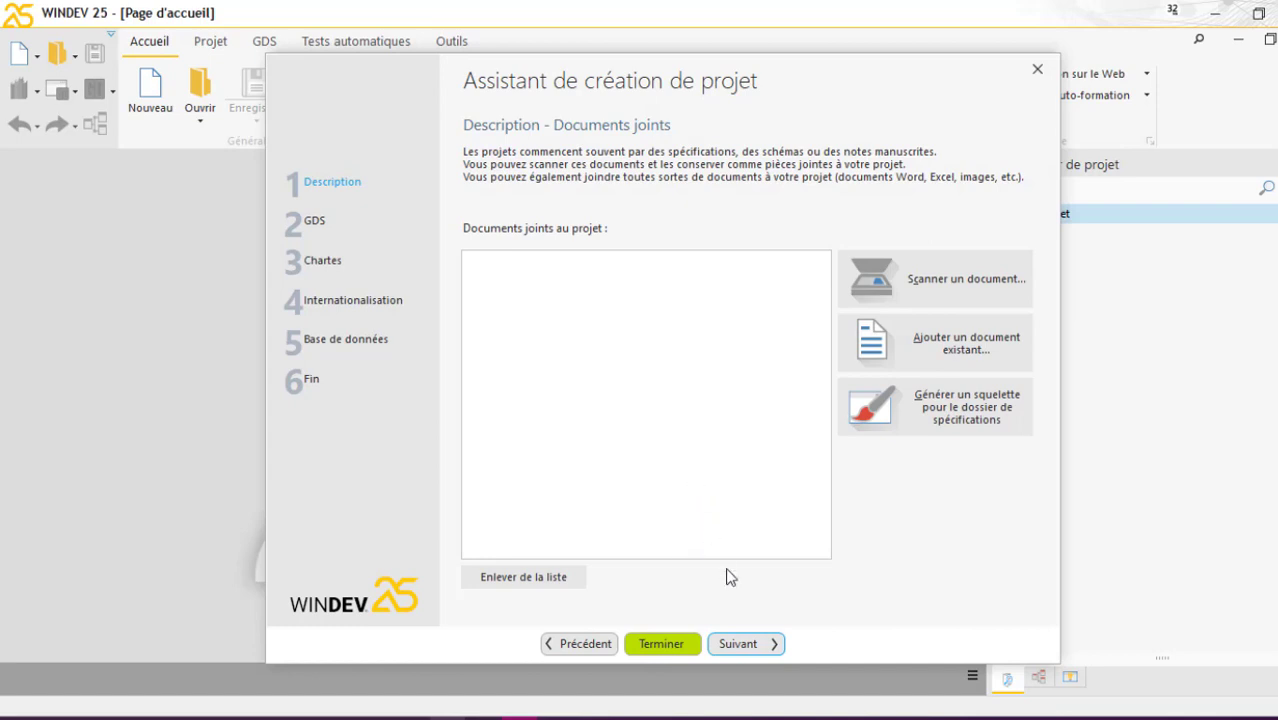
Keep default documents, source control, charter, visual template and French language settings
left_click(752, 645)
left_click(753, 645)
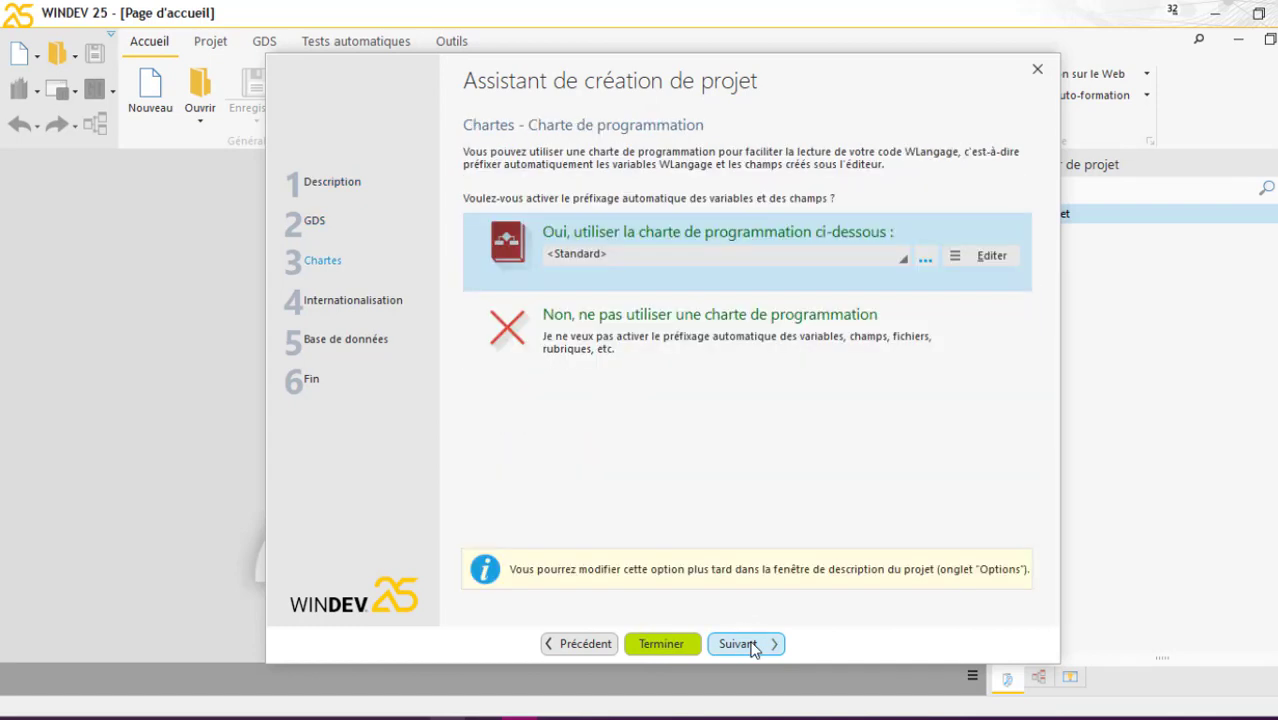
left_click(753, 645)
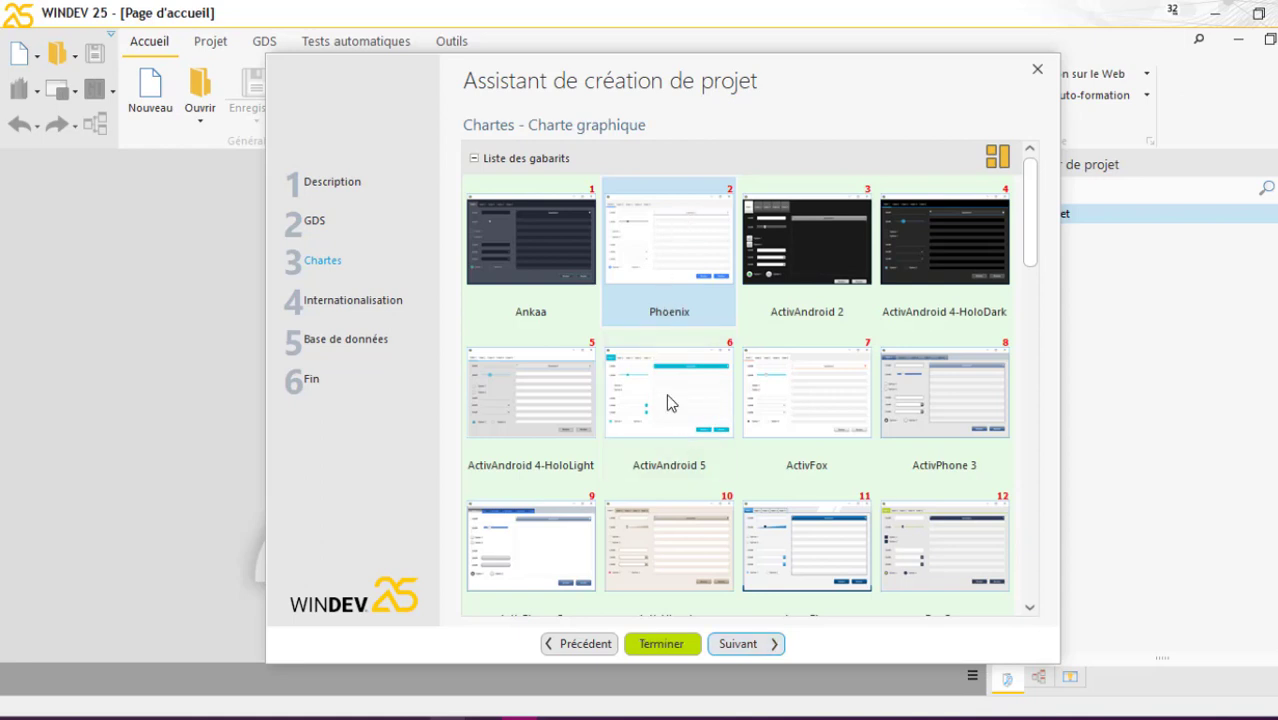
left_click(742, 647)
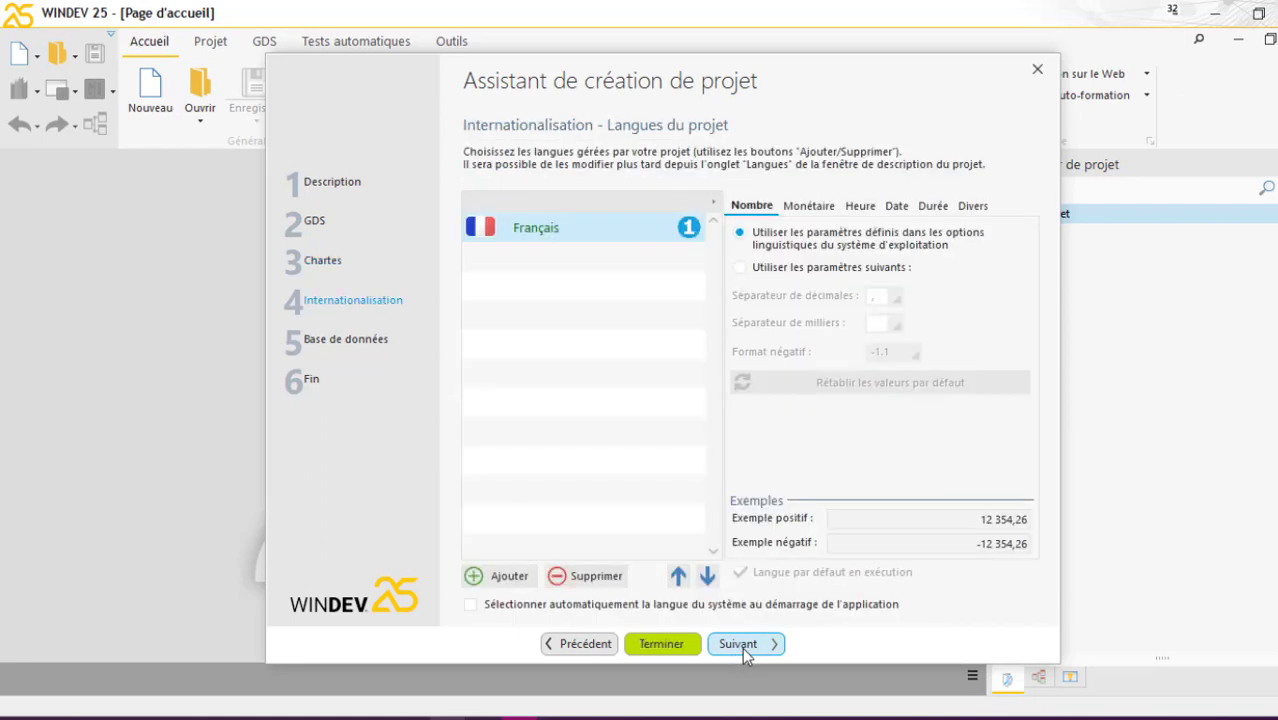
left_click(742, 647)
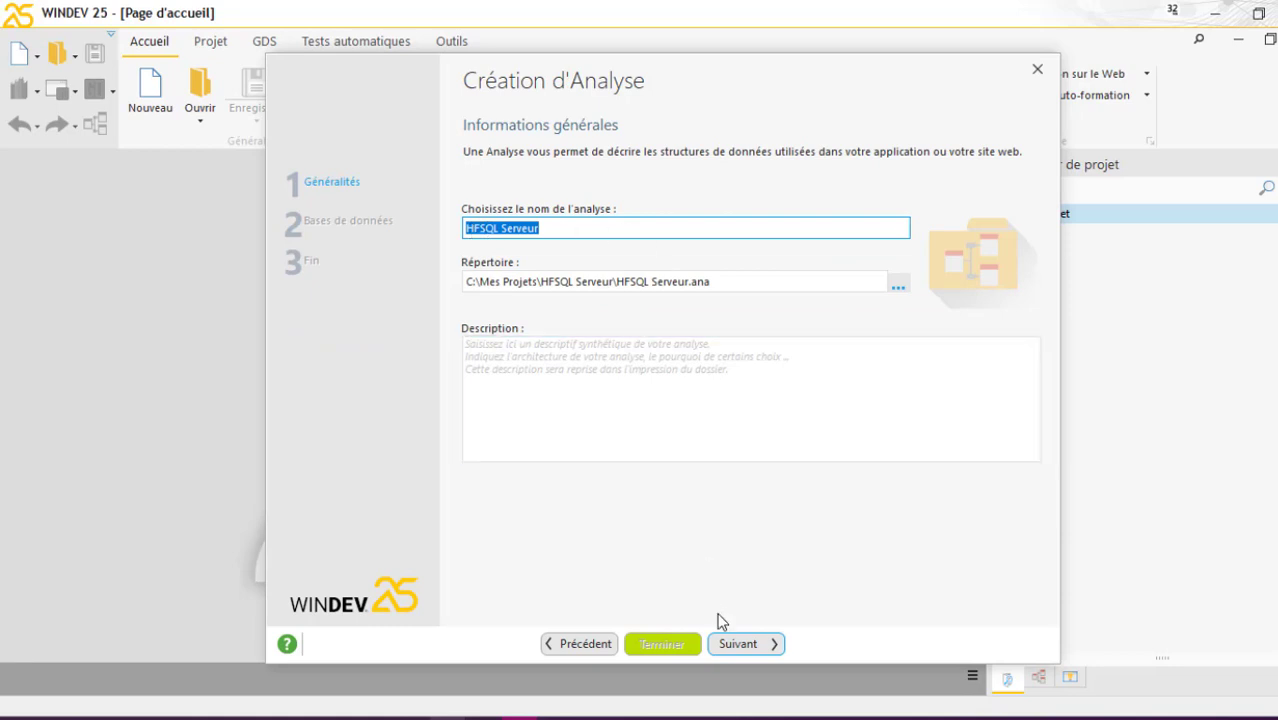
Create the HFSQL Serveur analysis with HFSQL Client/Serveur as the database type
left_click(740, 648)
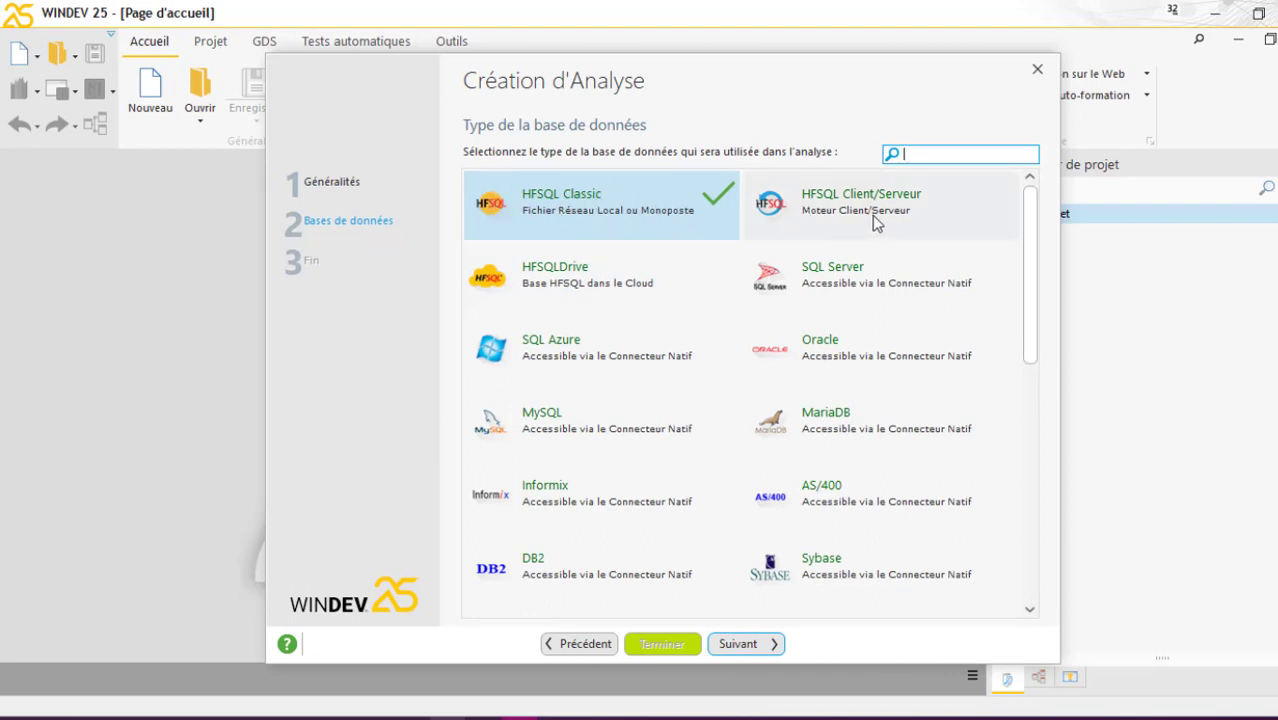
left_click(748, 646)
left_click(704, 644)
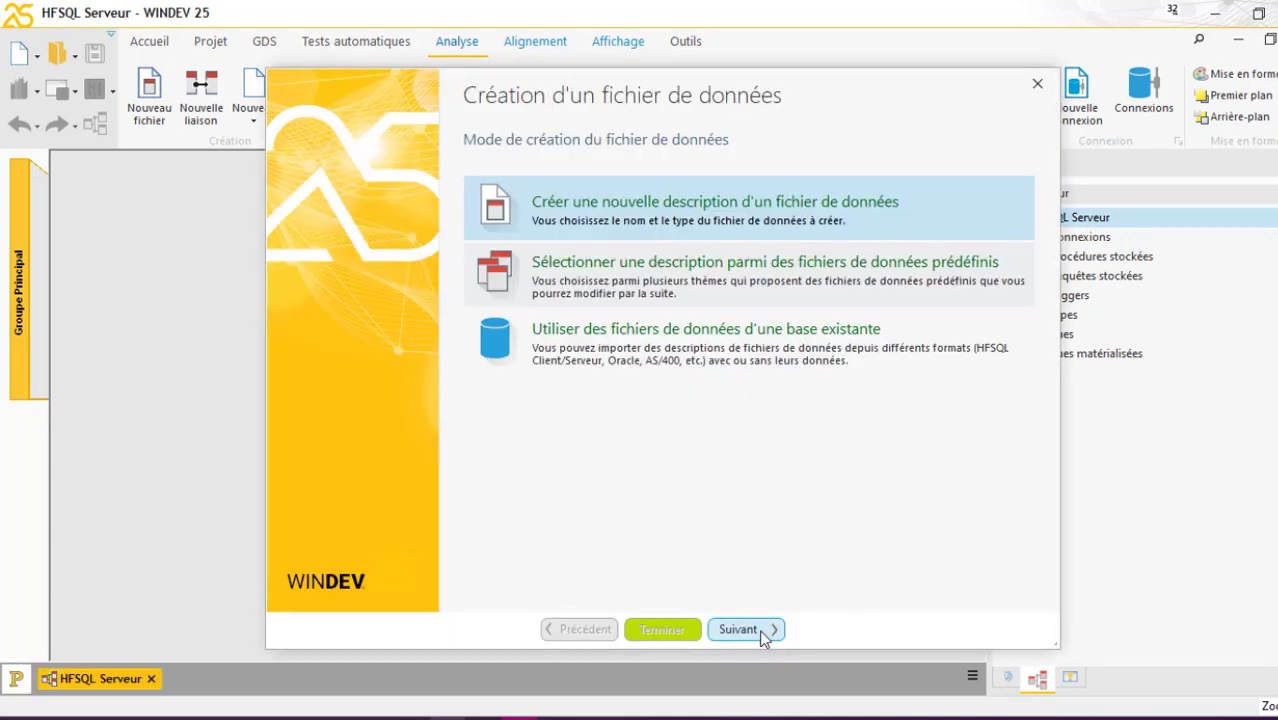
Create the Personnes data file, with each record representing 'Une personne', keeping other defaults
left_click(762, 630)
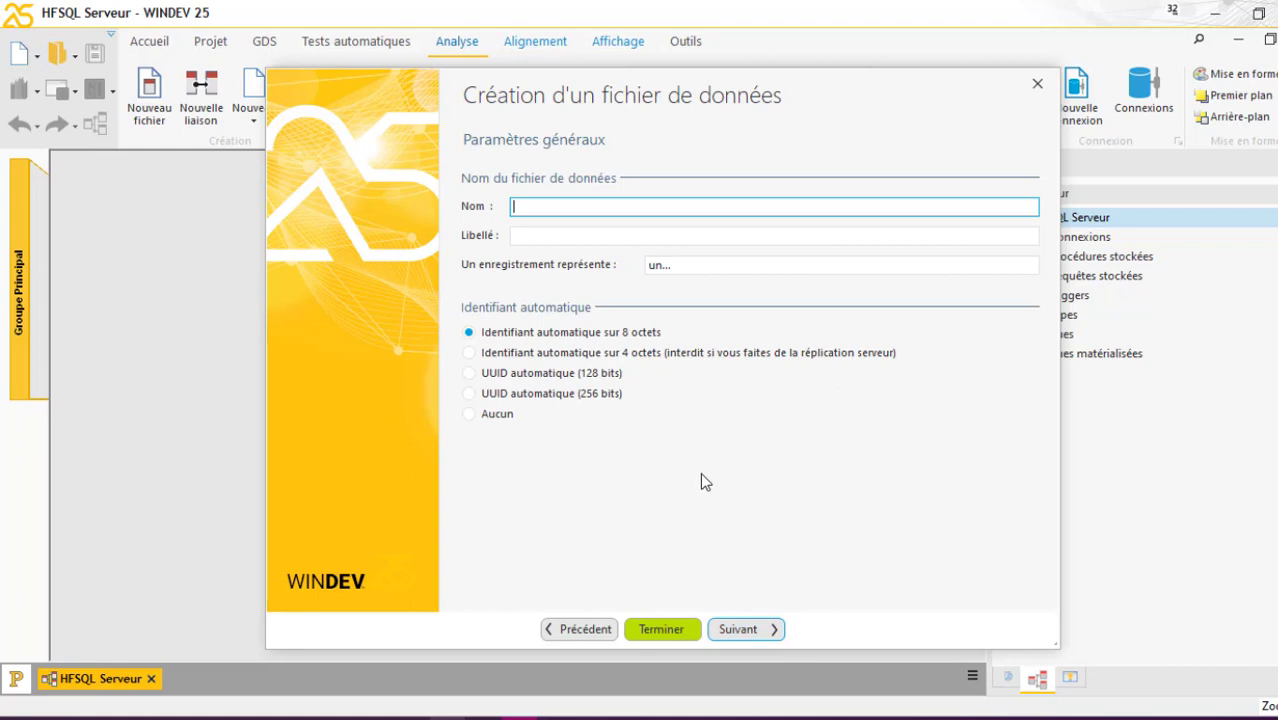
type("Personnes")
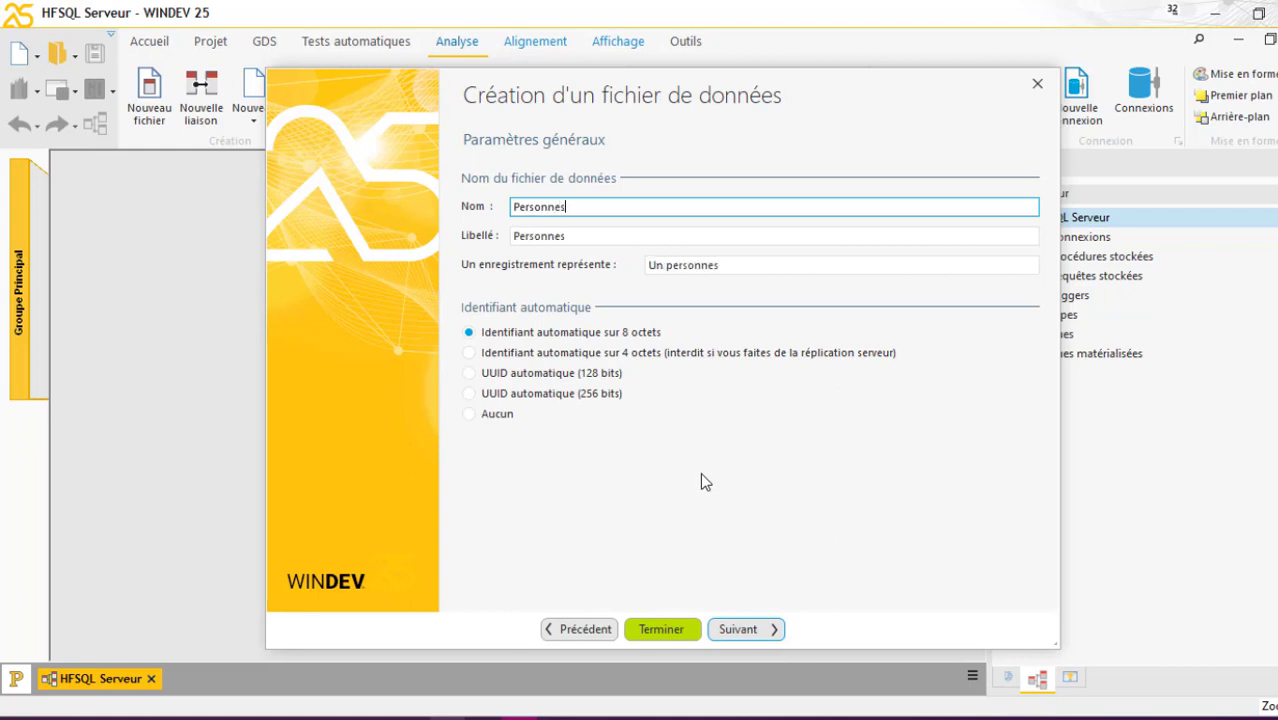
left_click(733, 265)
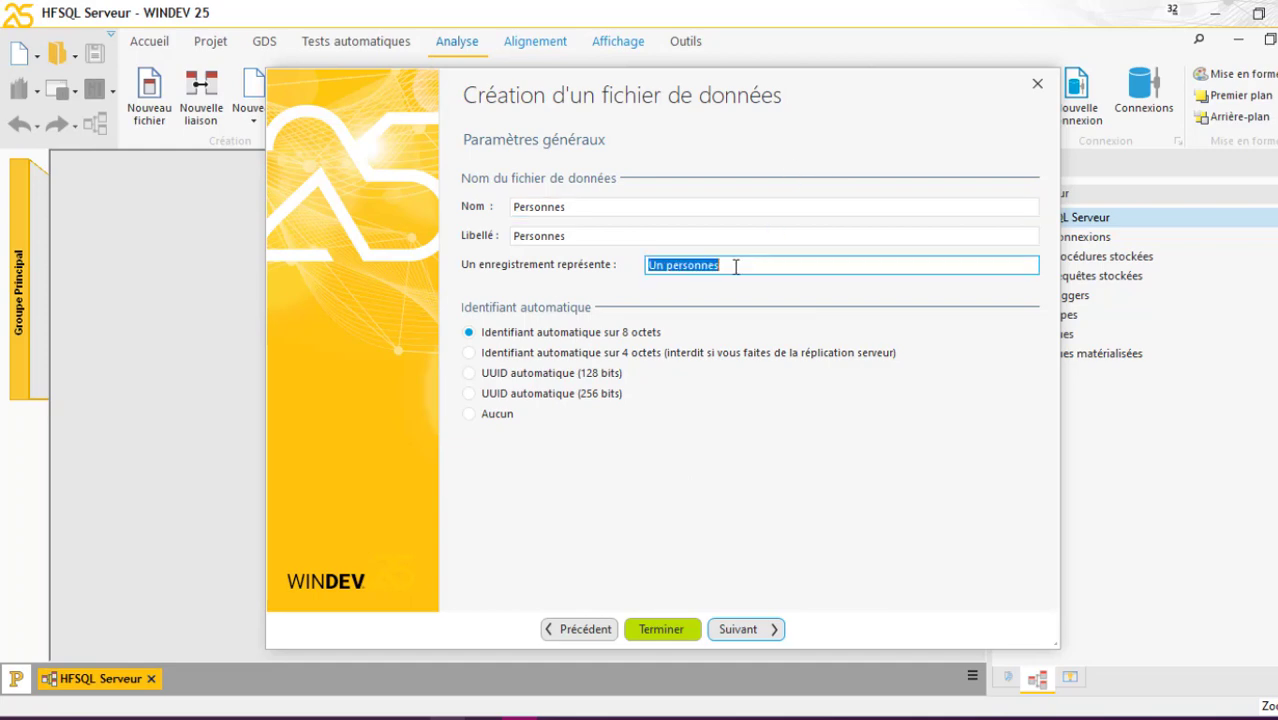
type("Une ")
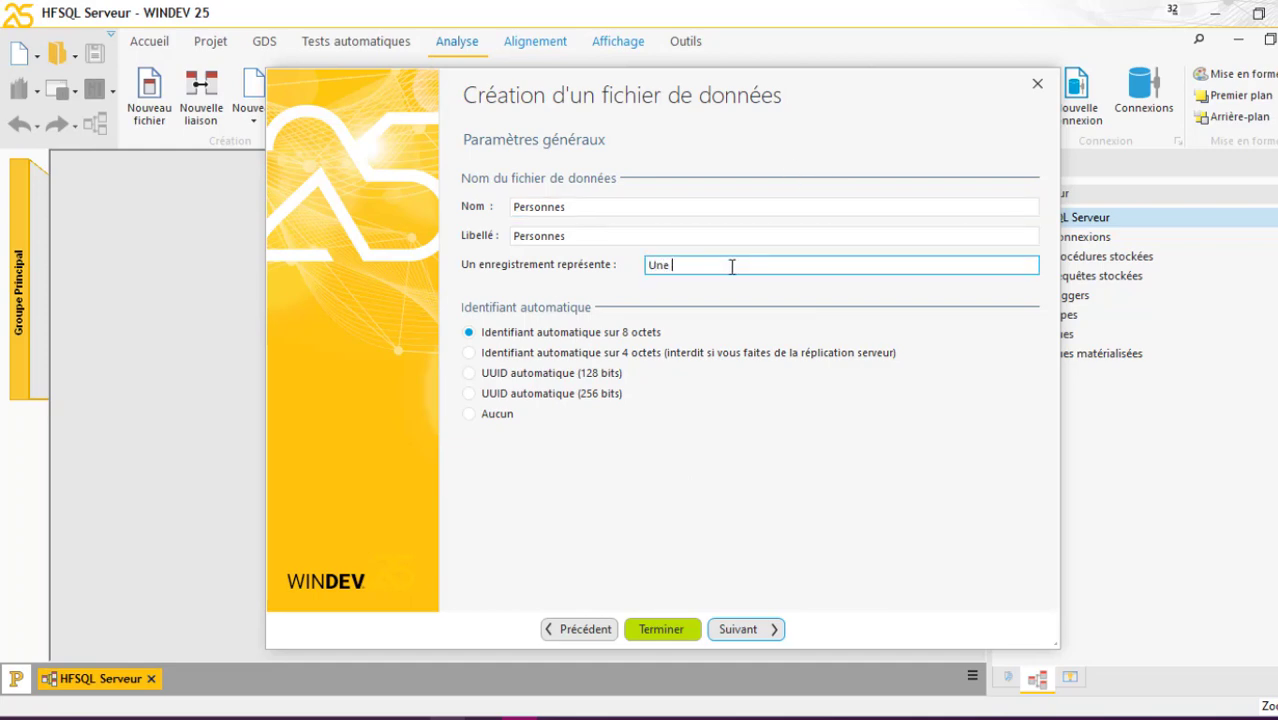
type("personne")
left_click(758, 636)
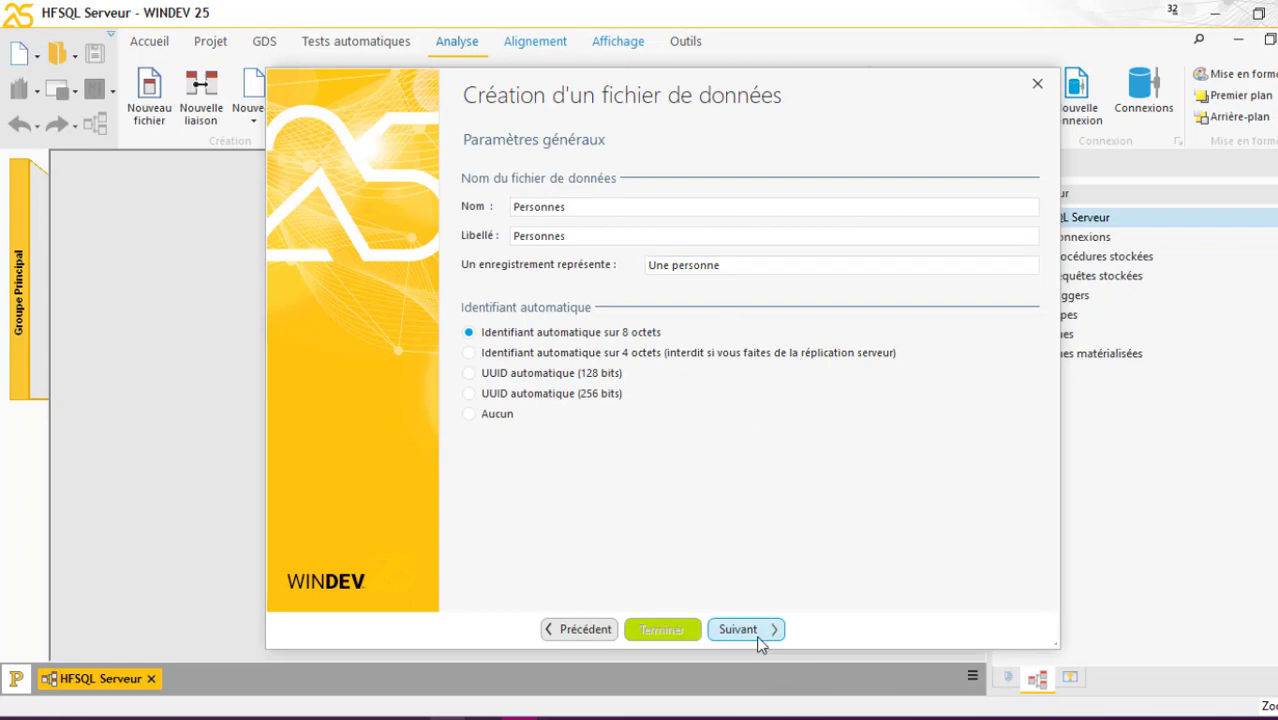
left_click(758, 636)
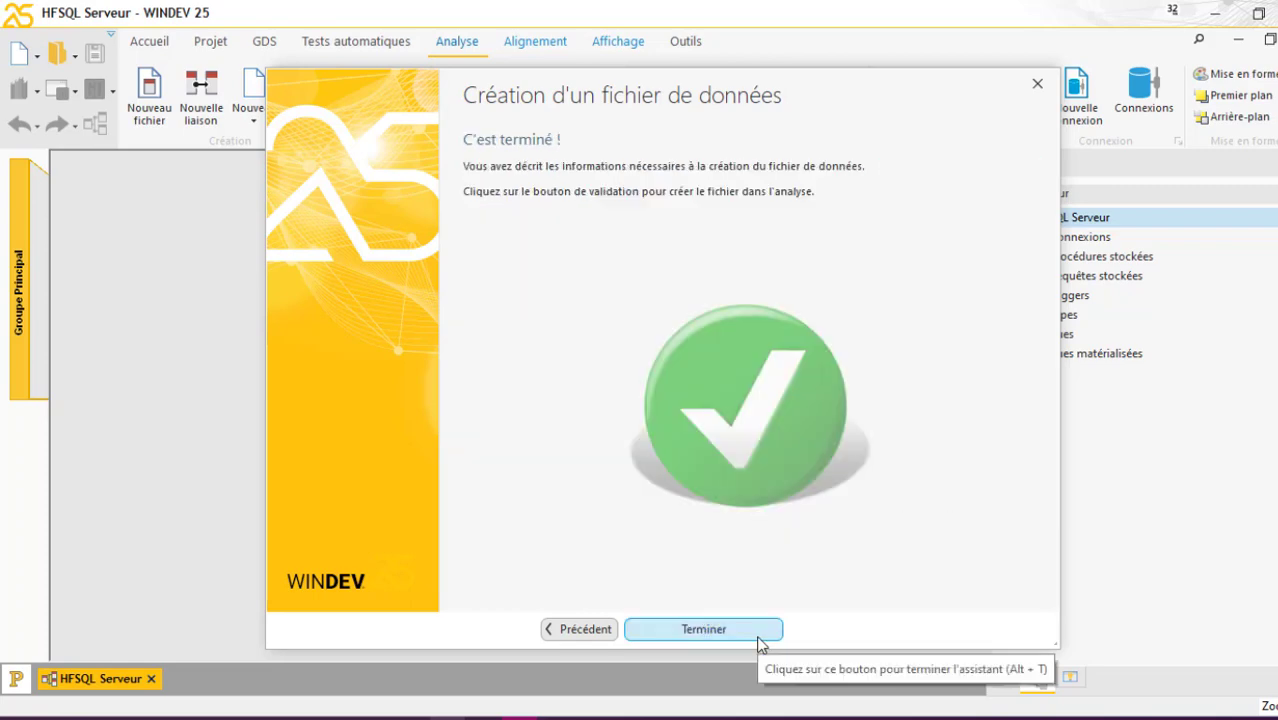
left_click(758, 637)
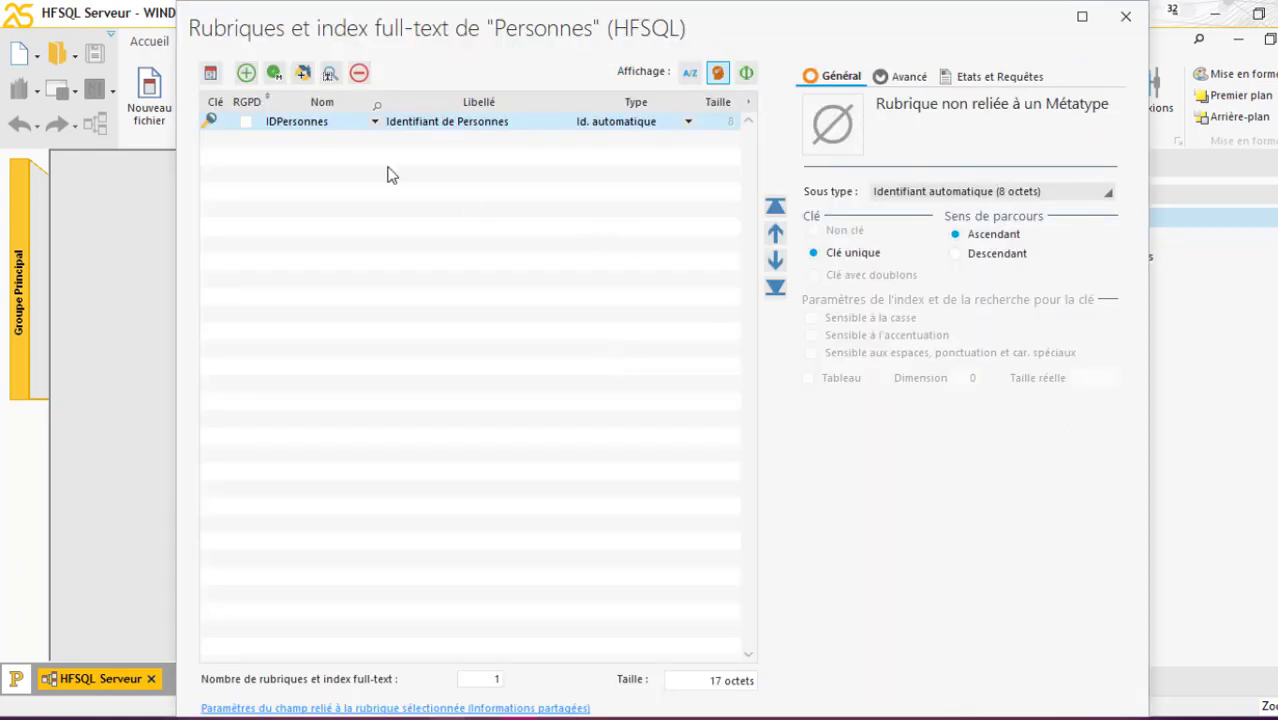
Add Nom and Prénom text items to Personnes and validate the items dialog
left_click(289, 143)
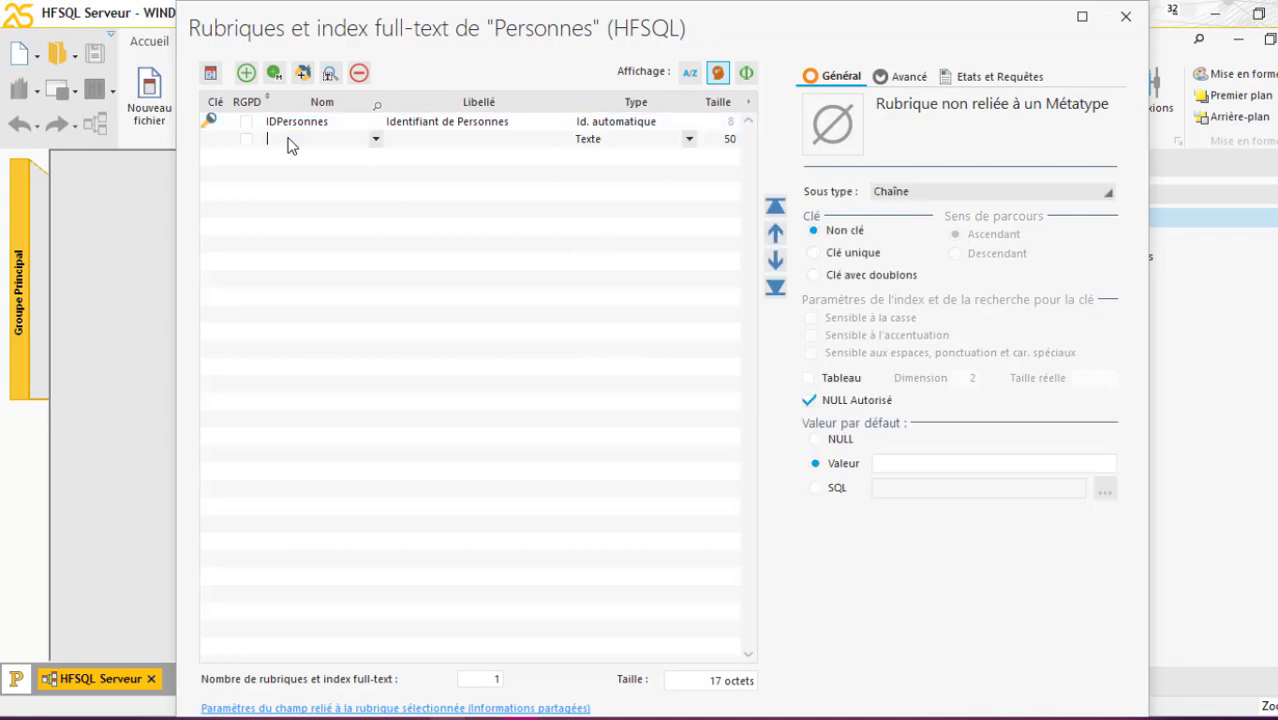
type("Nom")
left_click(289, 155)
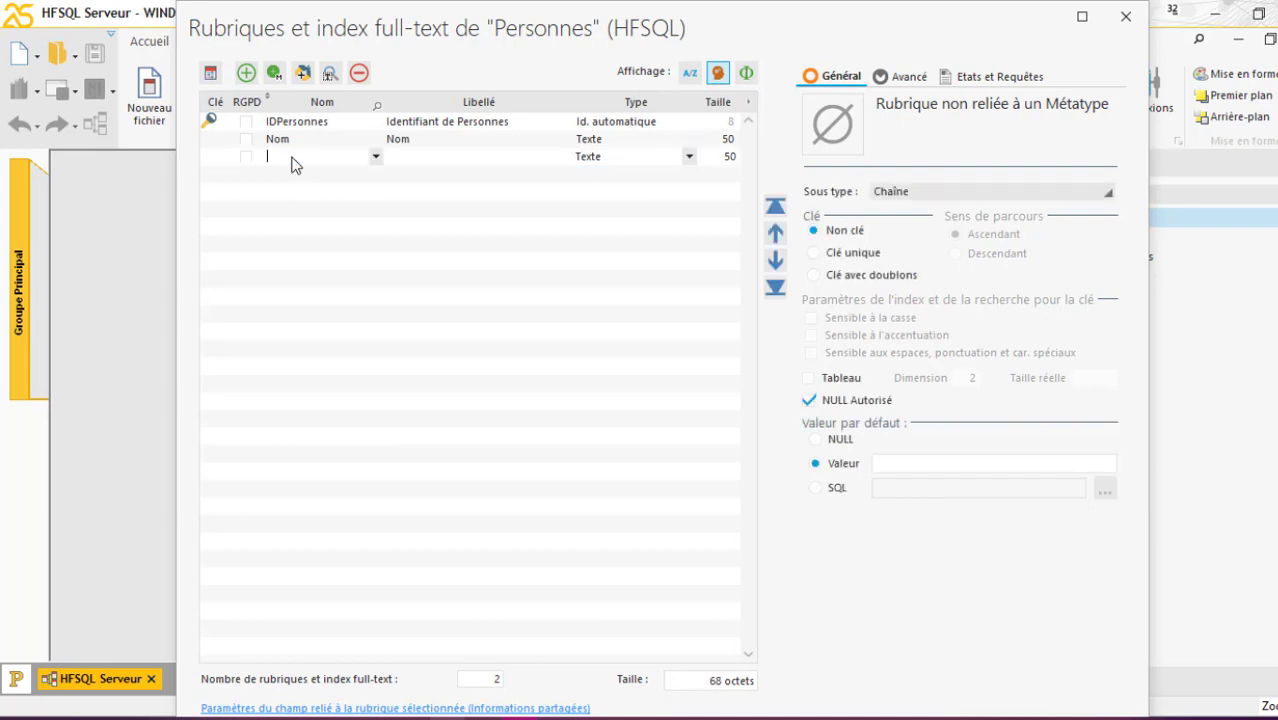
type("Prénom")
key("Return")
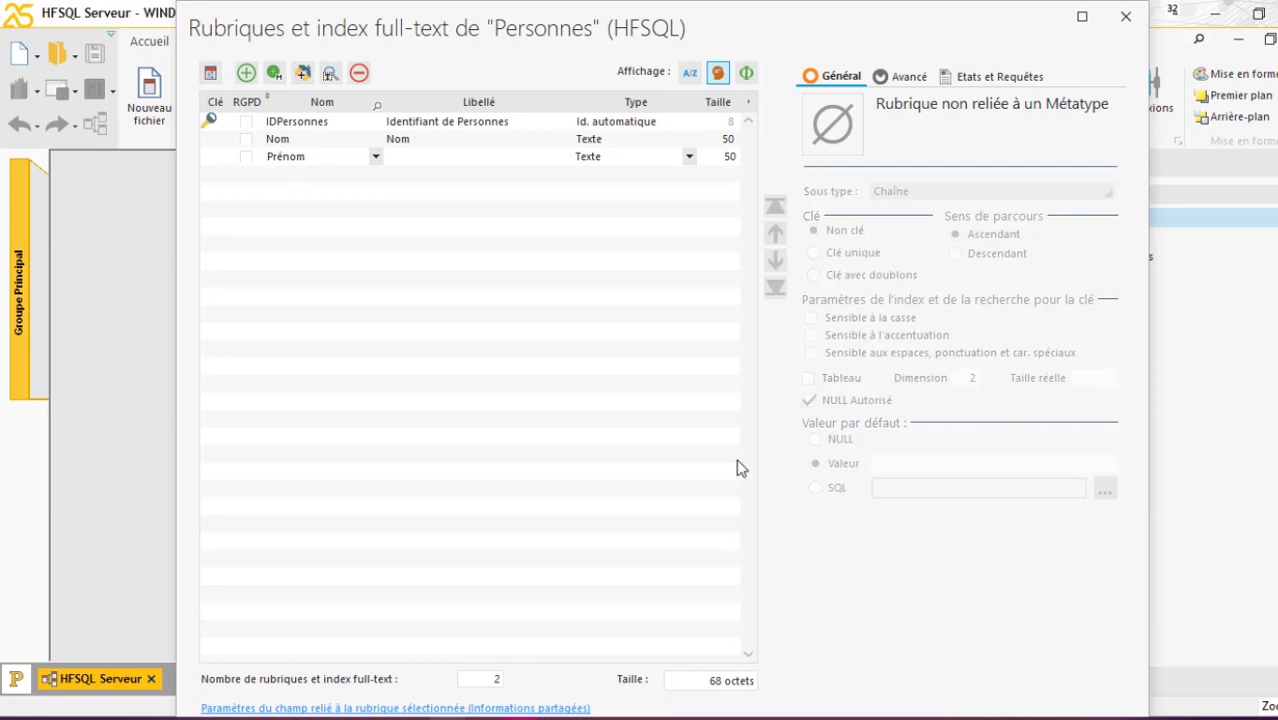
left_click_drag(972, 680, 975, 530)
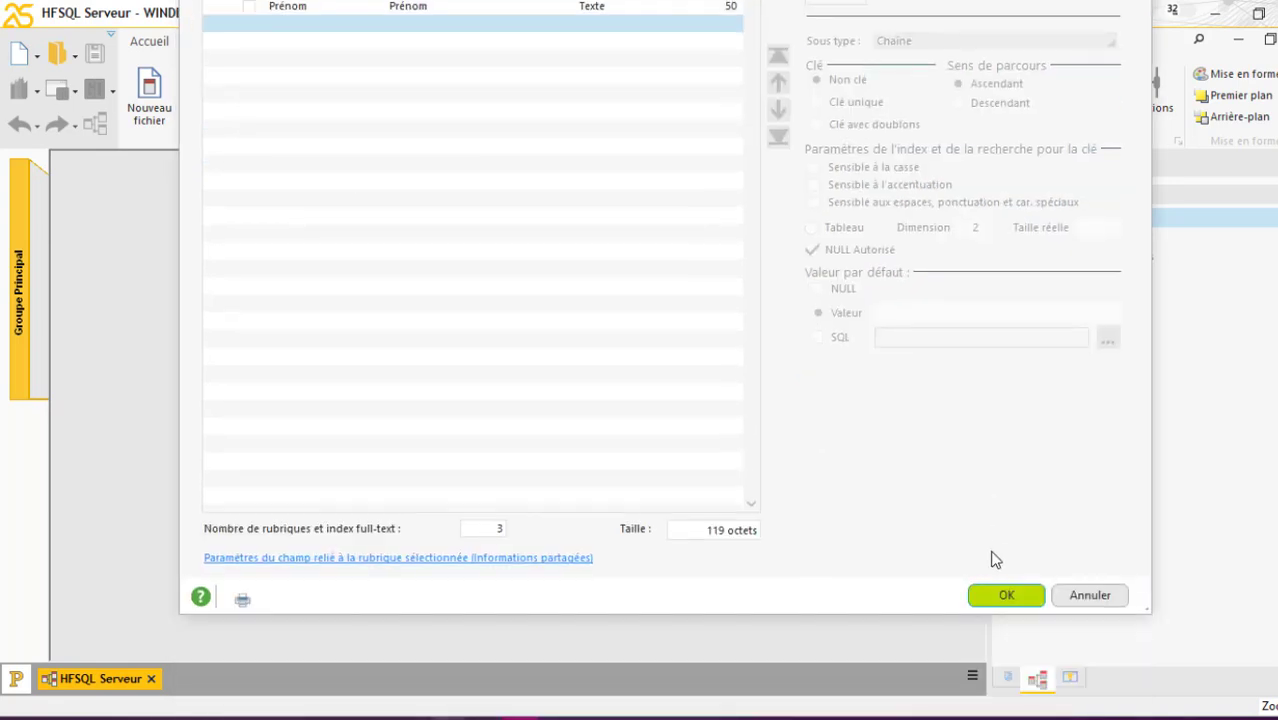
left_click(1005, 594)
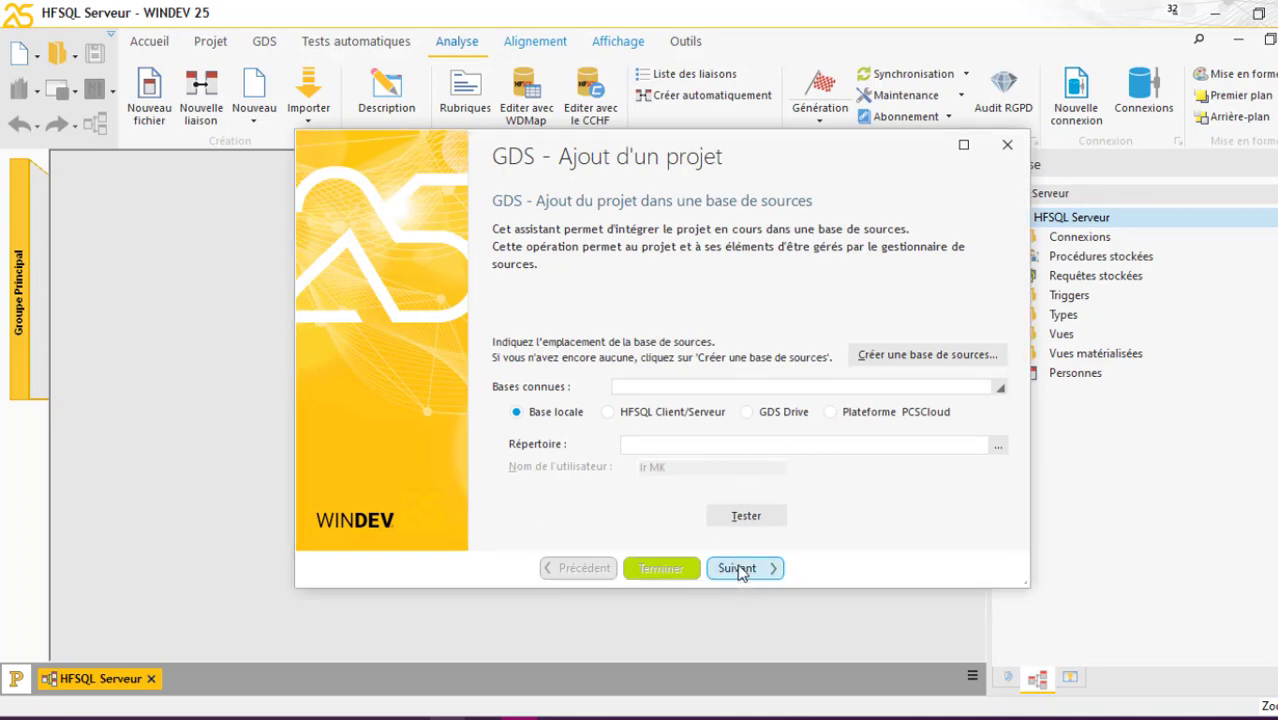
Close the source-control wizard without adding the project to GDS
left_click(740, 570)
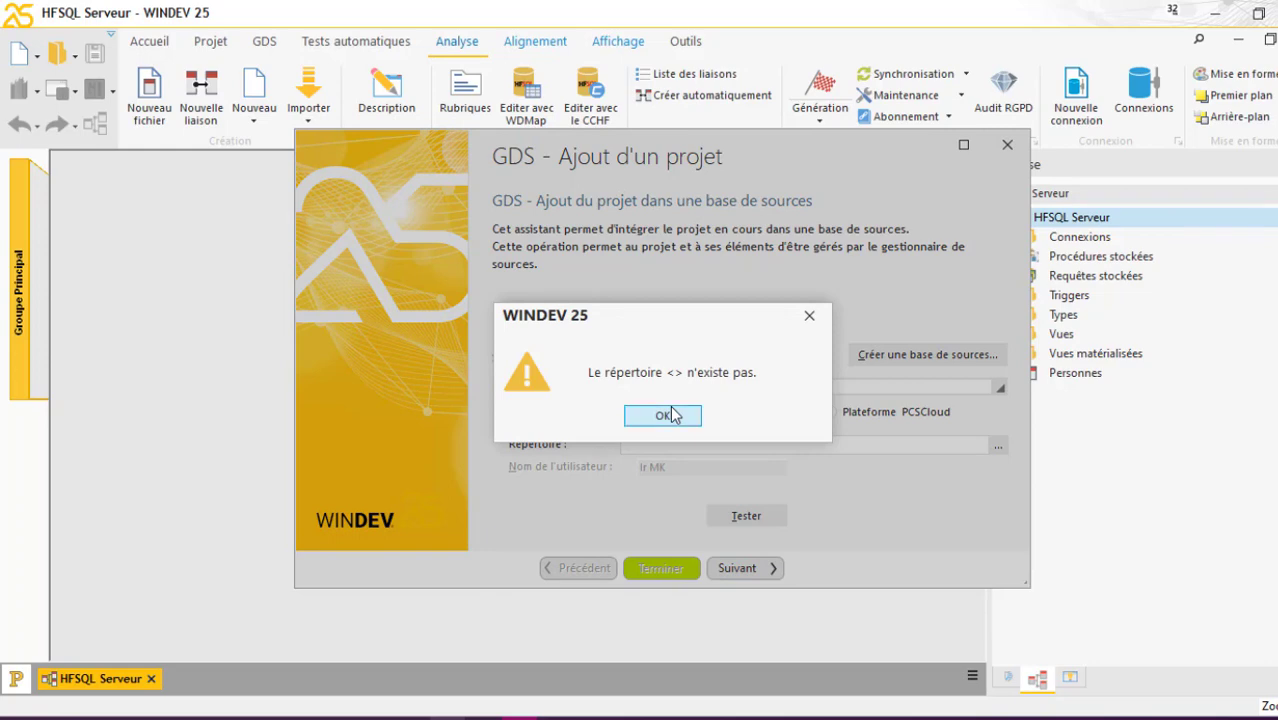
left_click(670, 414)
left_click(1007, 144)
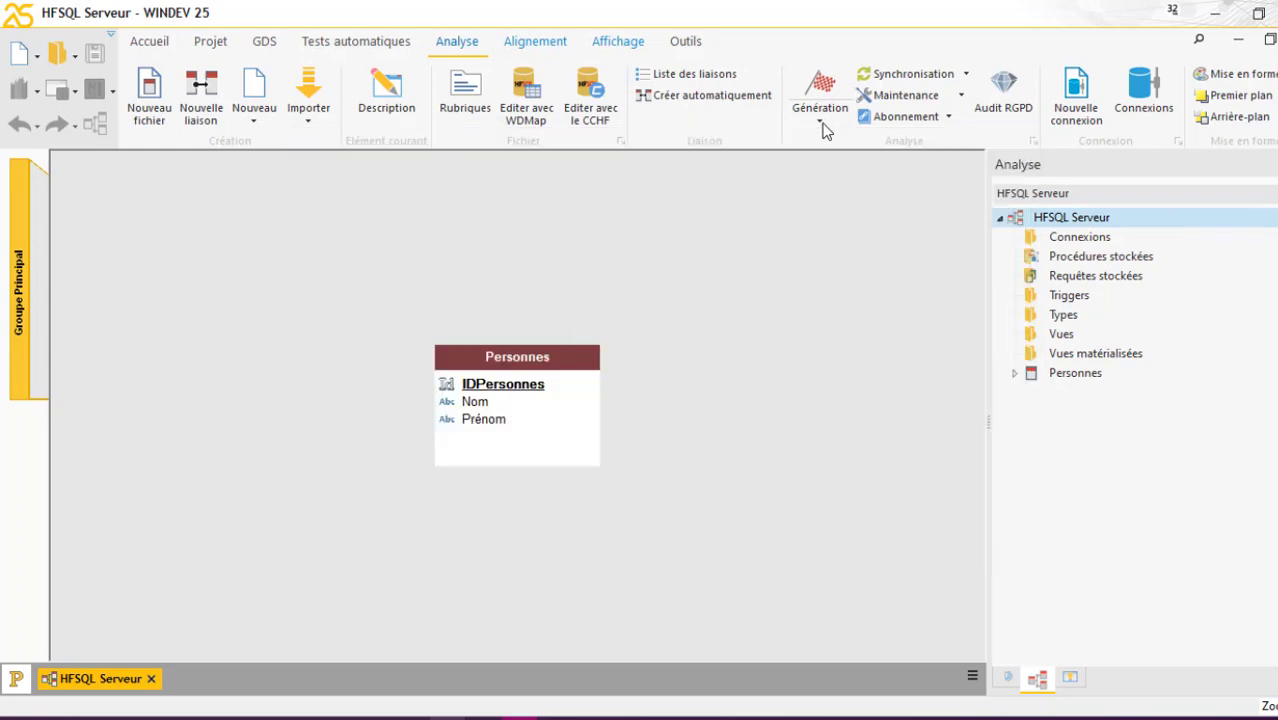
Dismiss the leftover creation panels and generate the analysis
key("ctrl+n")
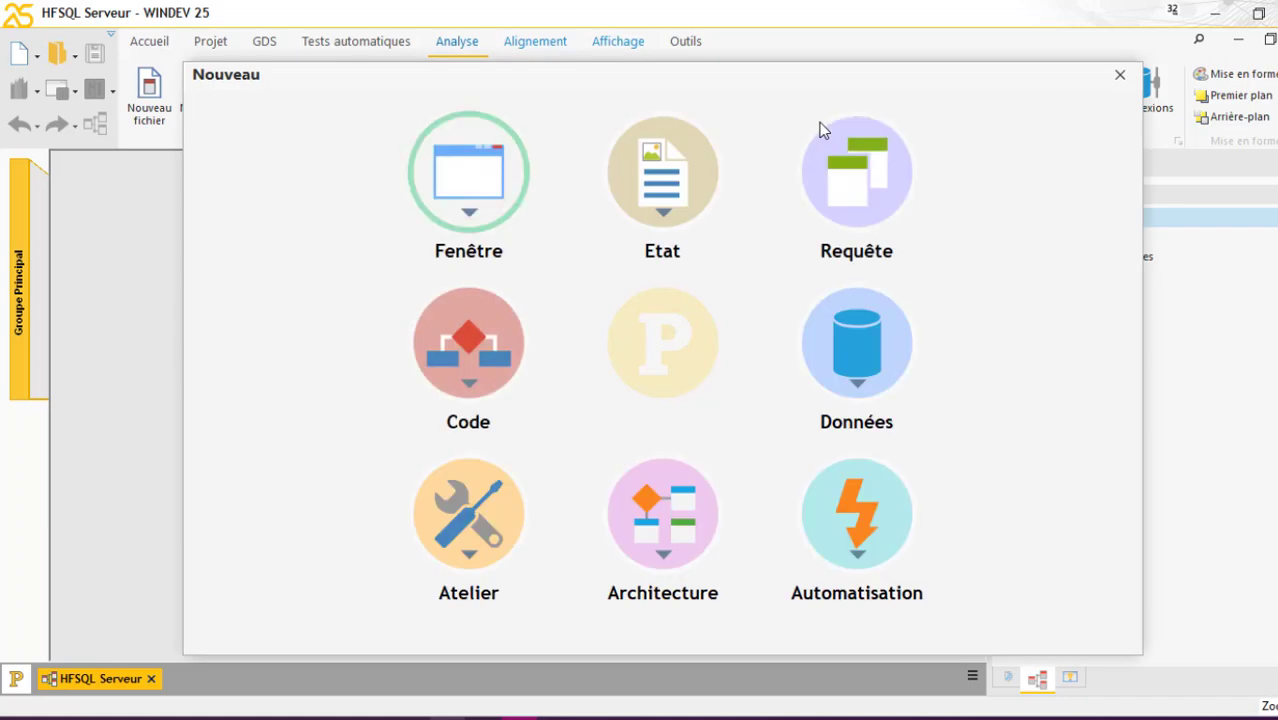
key("Escape")
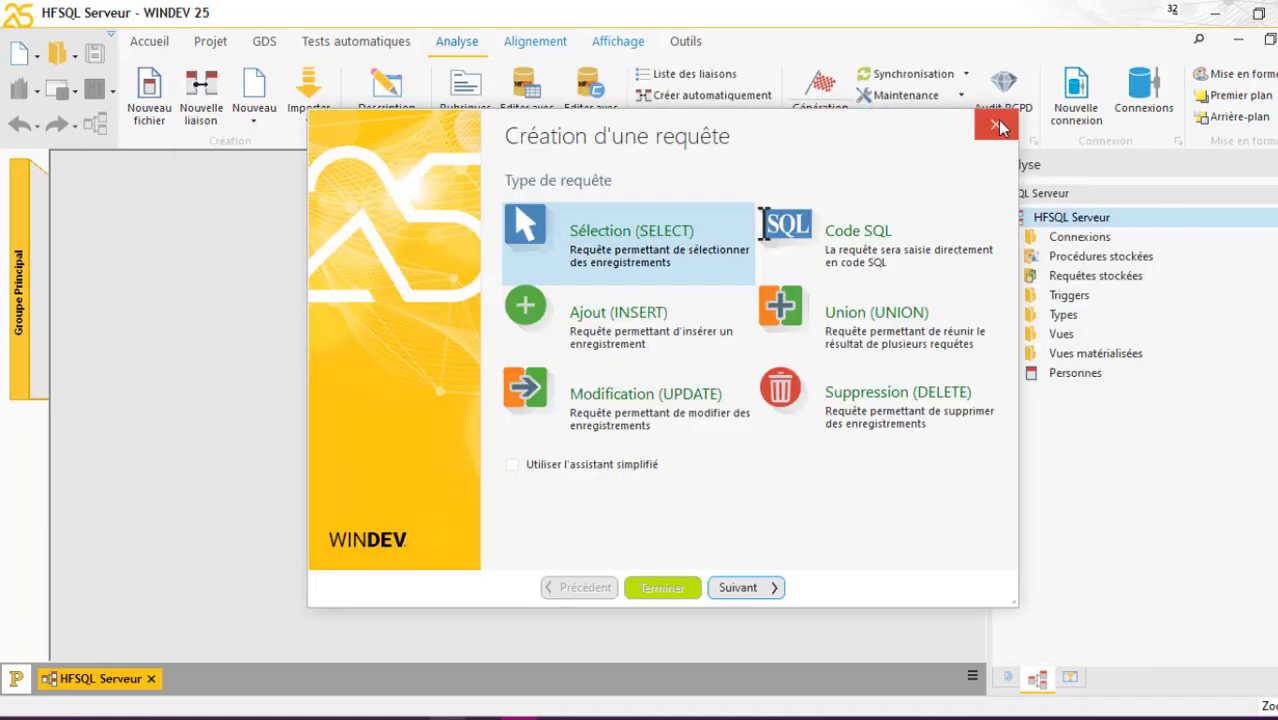
left_click(996, 122)
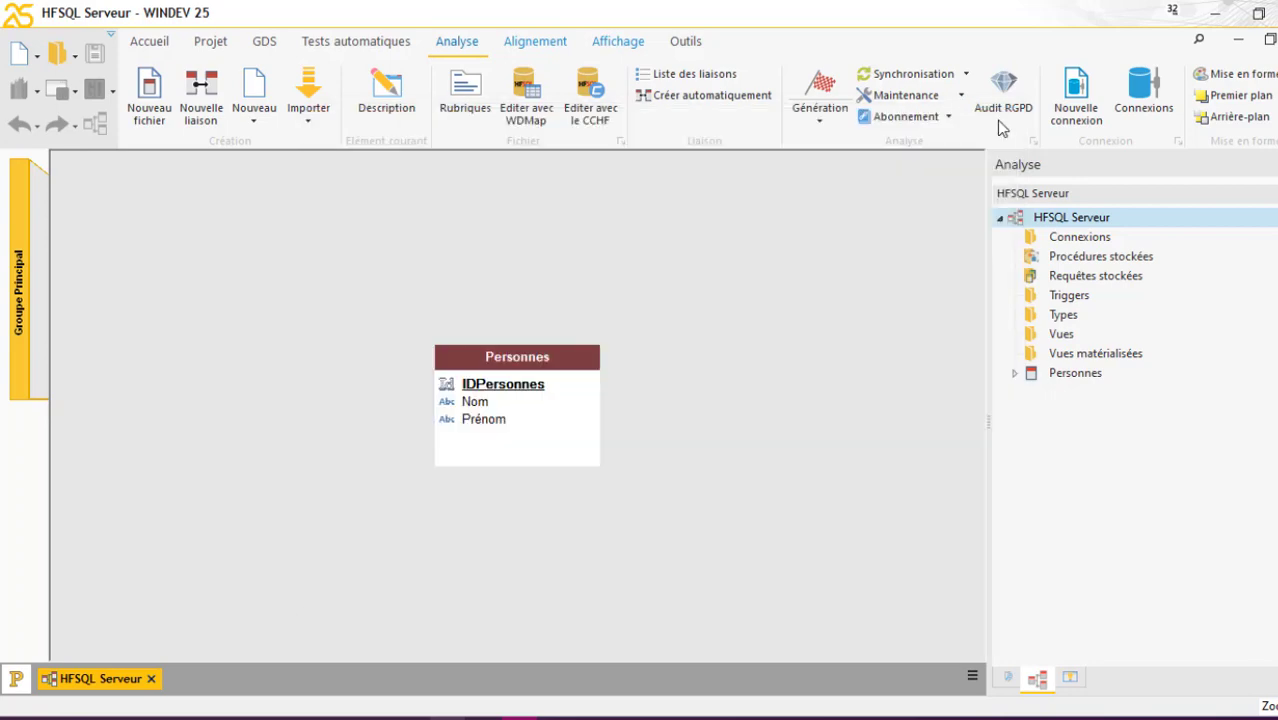
left_click(831, 90)
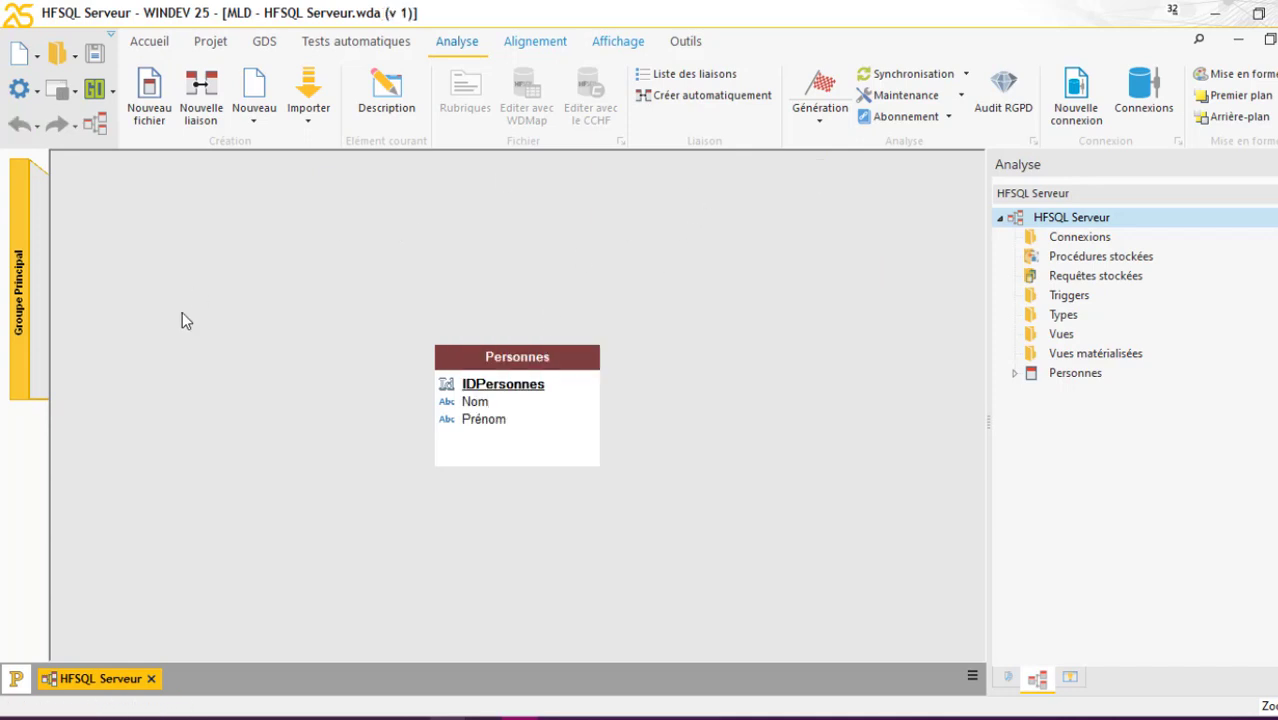
Create a new blank (Vierge) window
left_click(20, 55)
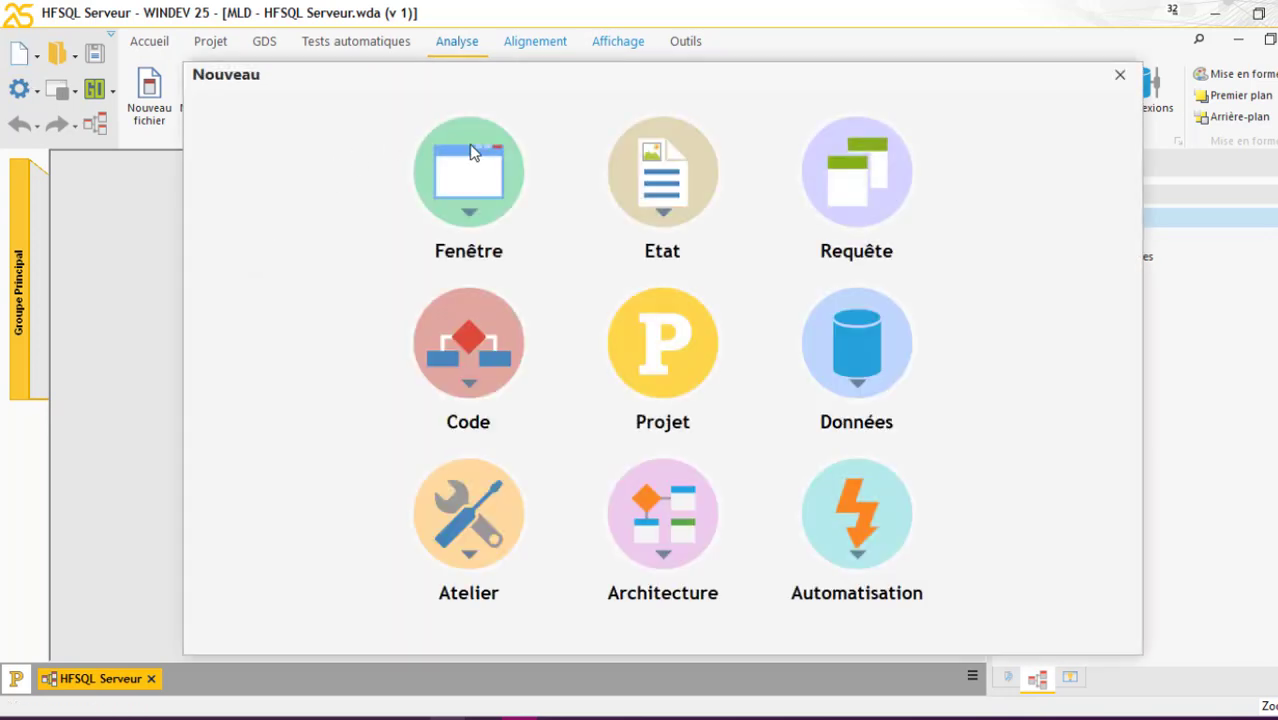
left_click(478, 160)
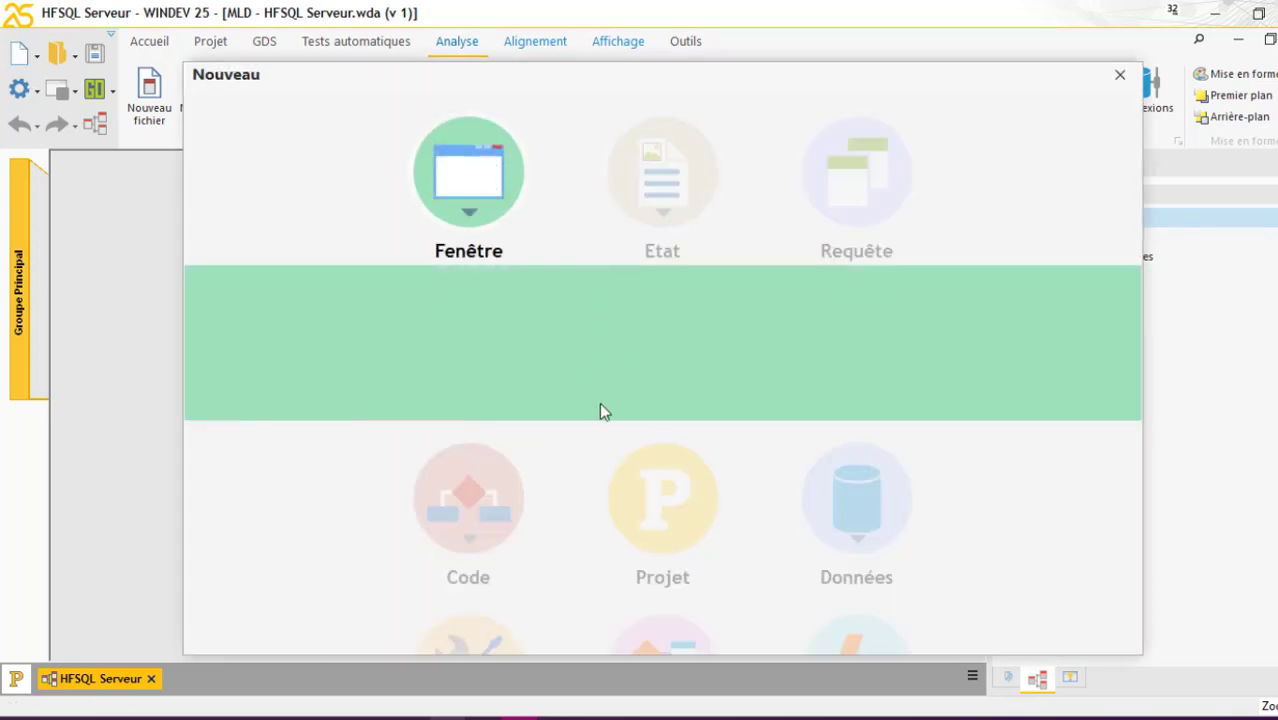
left_click(497, 360)
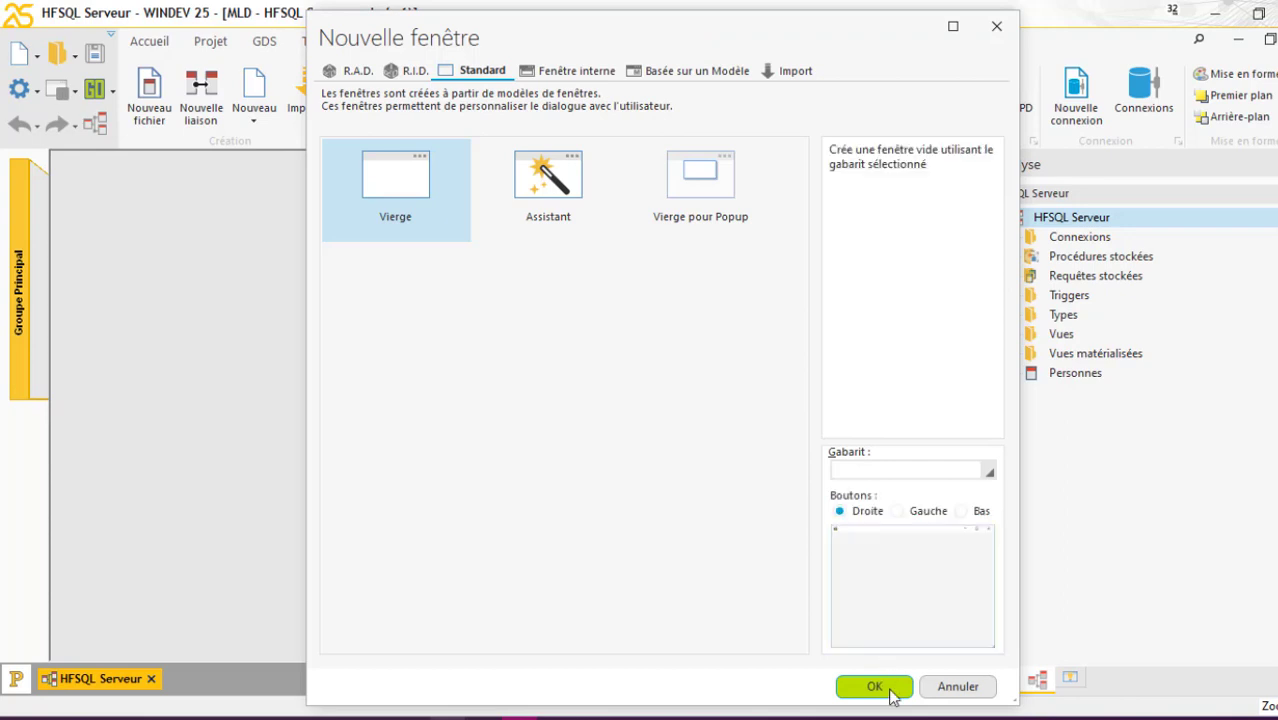
left_click(890, 690)
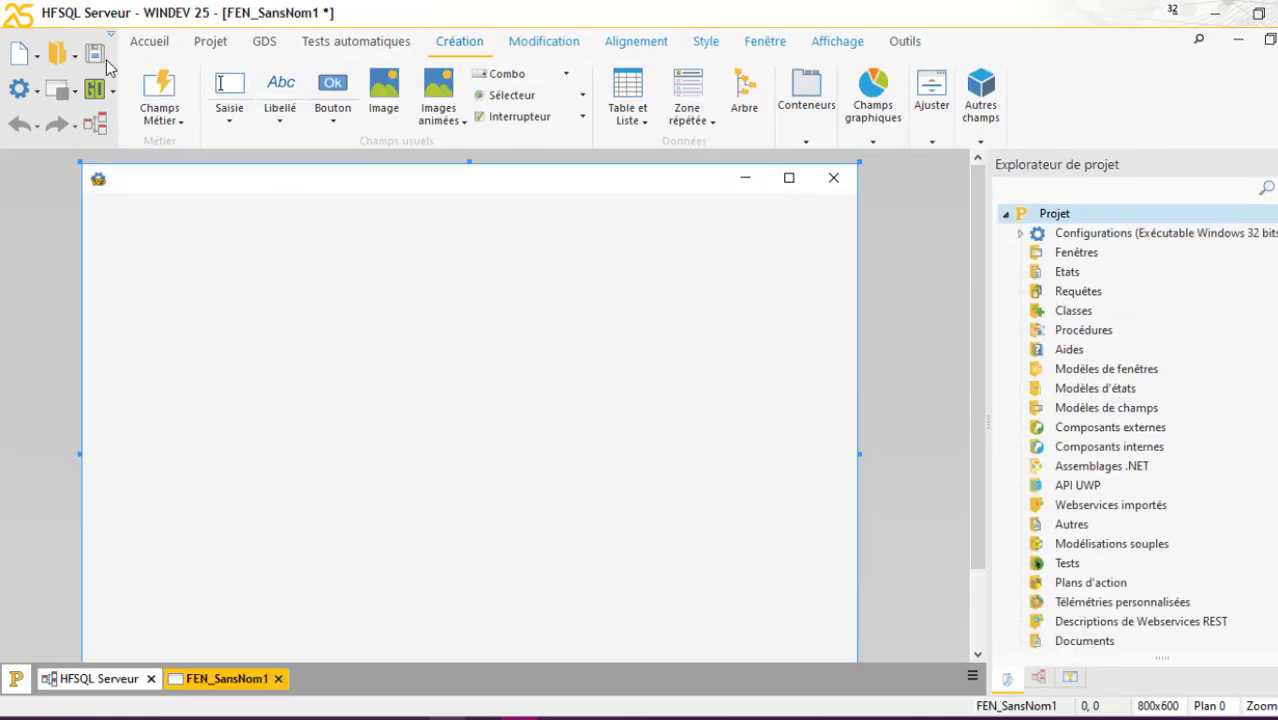
Save the window with title MENU as FEN_MENU
left_click(94, 54)
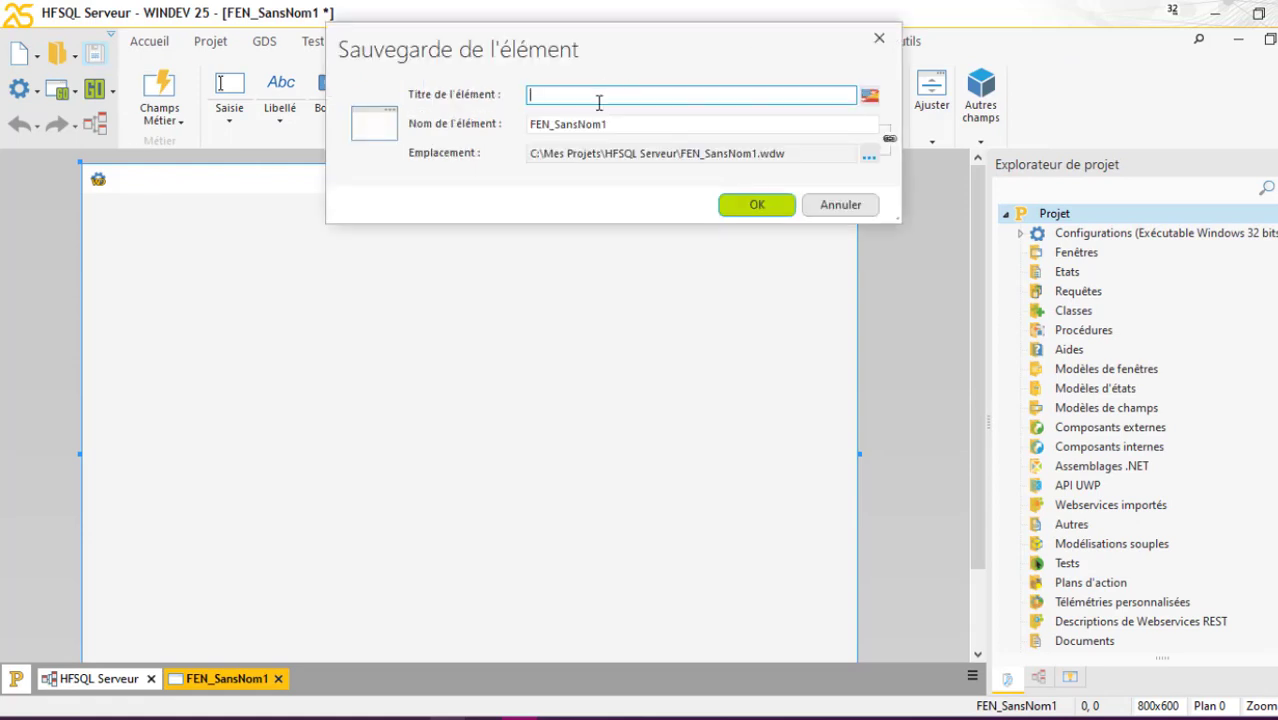
type("MENU")
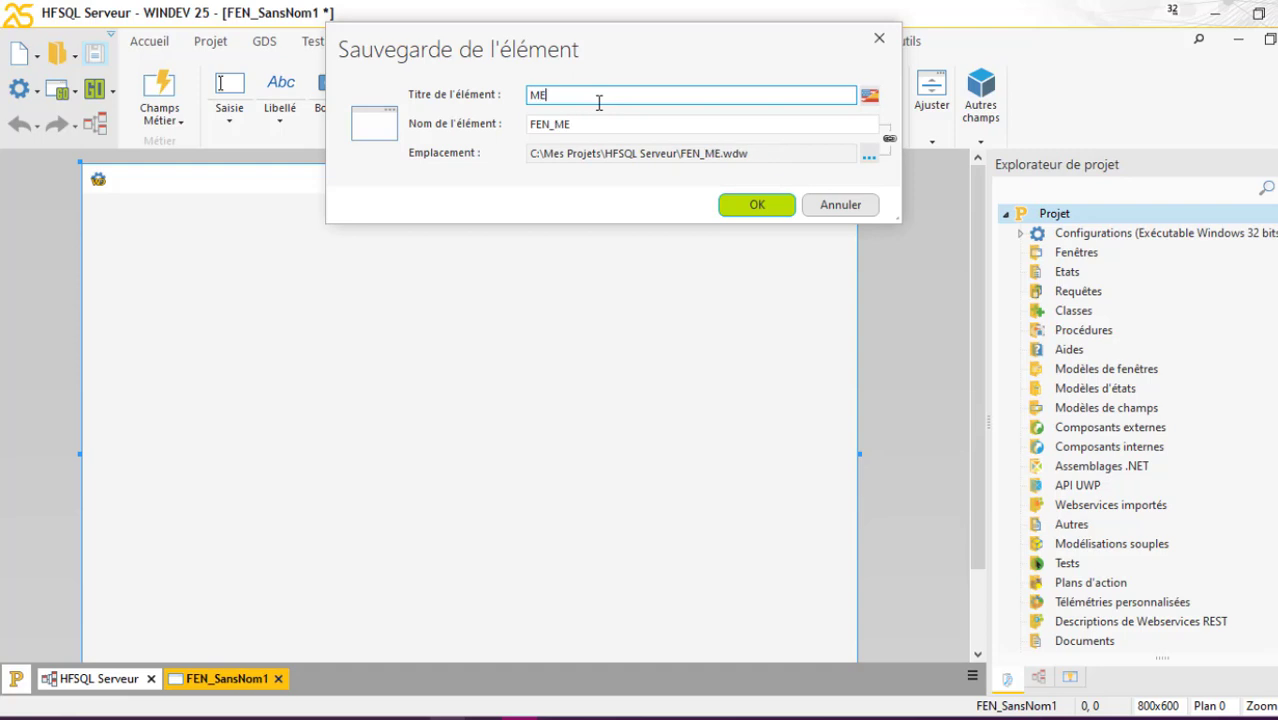
left_click(760, 205)
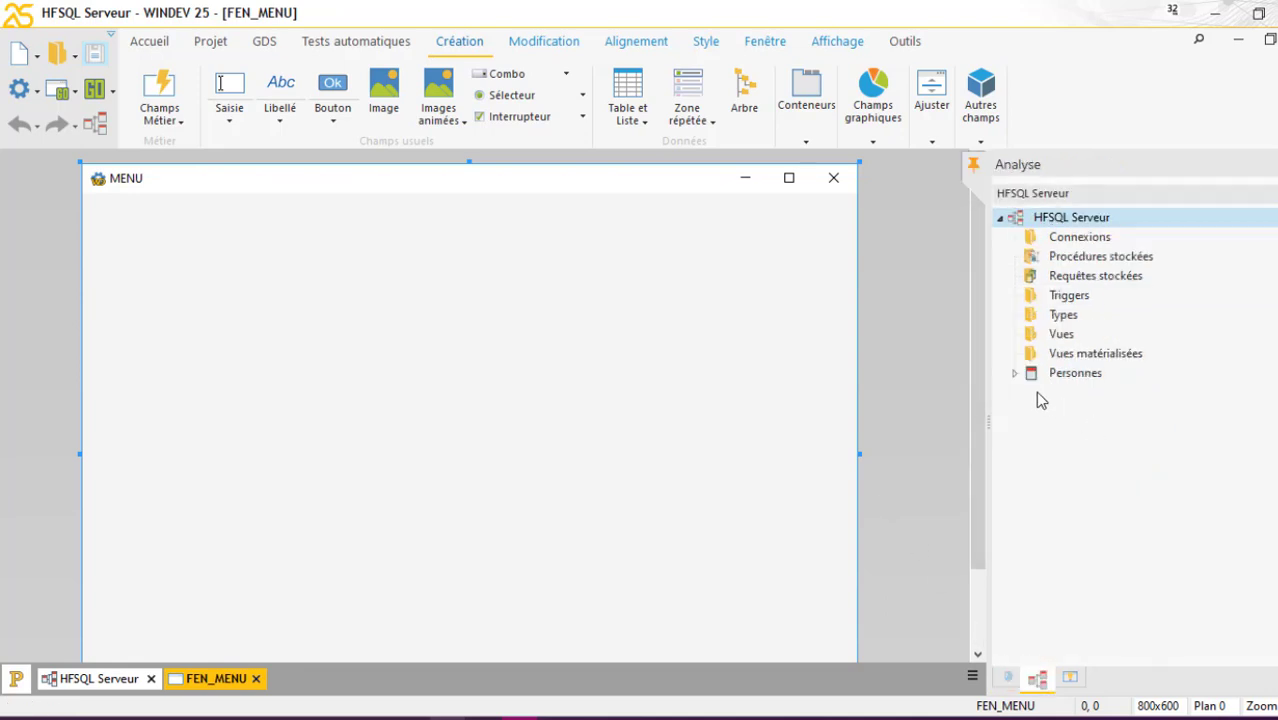
Drag the Nom and Prénom items of Personnes from the Analyse pane onto the MENU window
left_click(1015, 373)
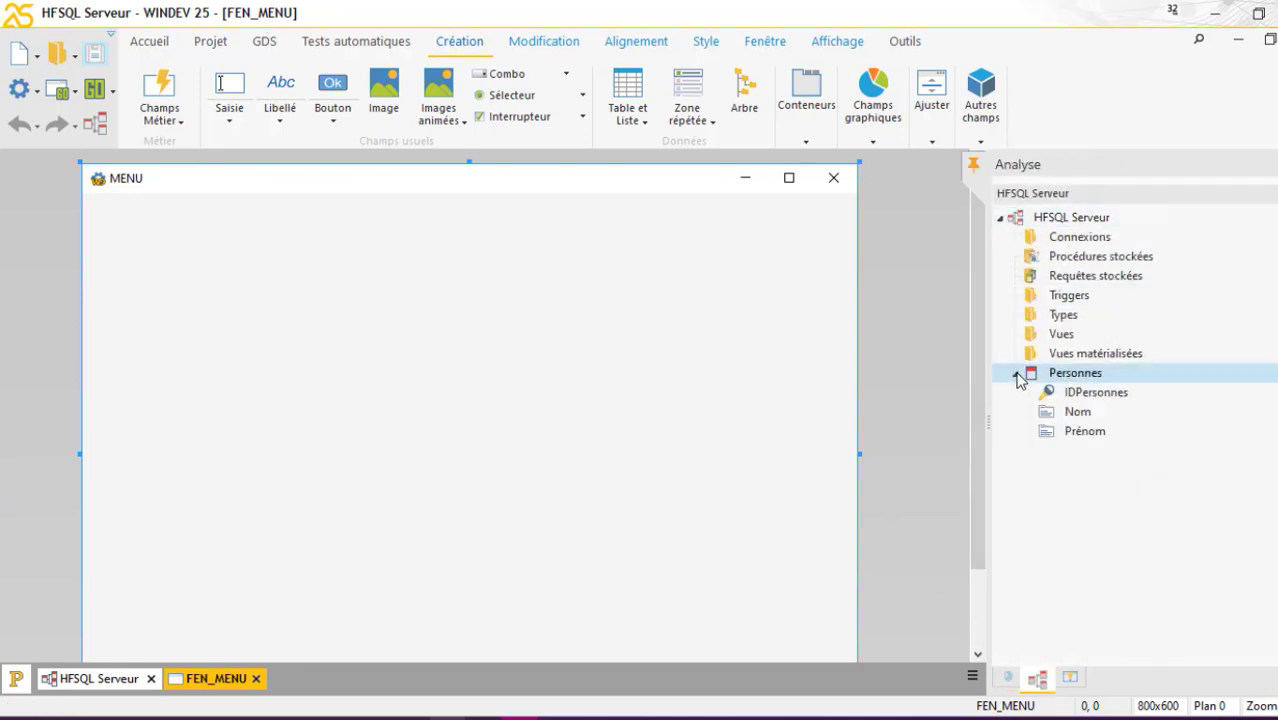
left_click(1087, 414)
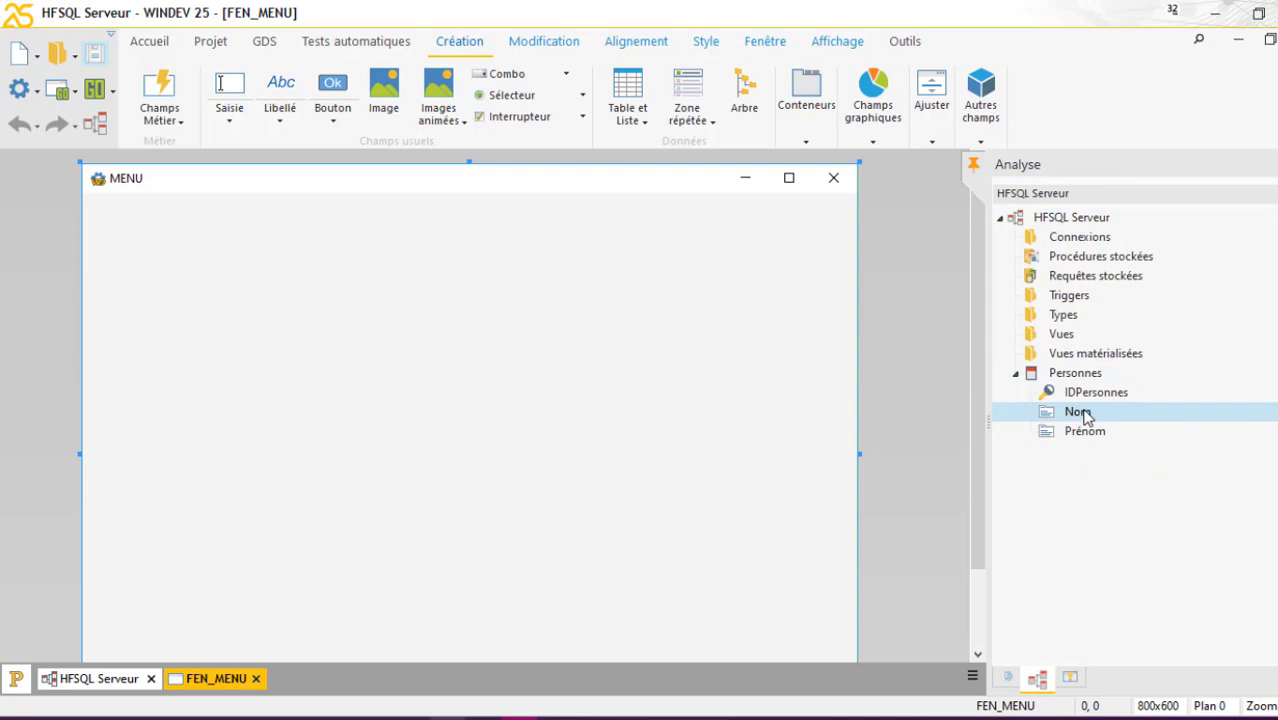
left_click(1087, 435, "ctrl")
left_click_drag(1087, 437, 331, 348)
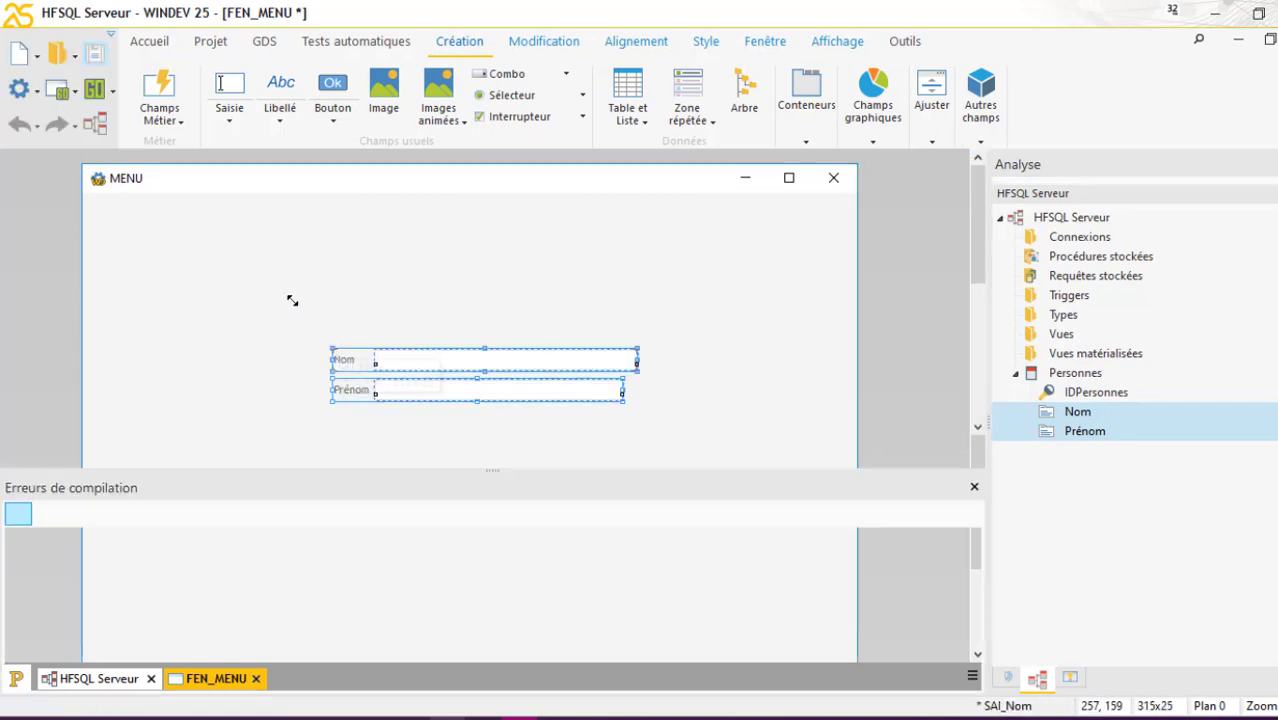
left_click(288, 230)
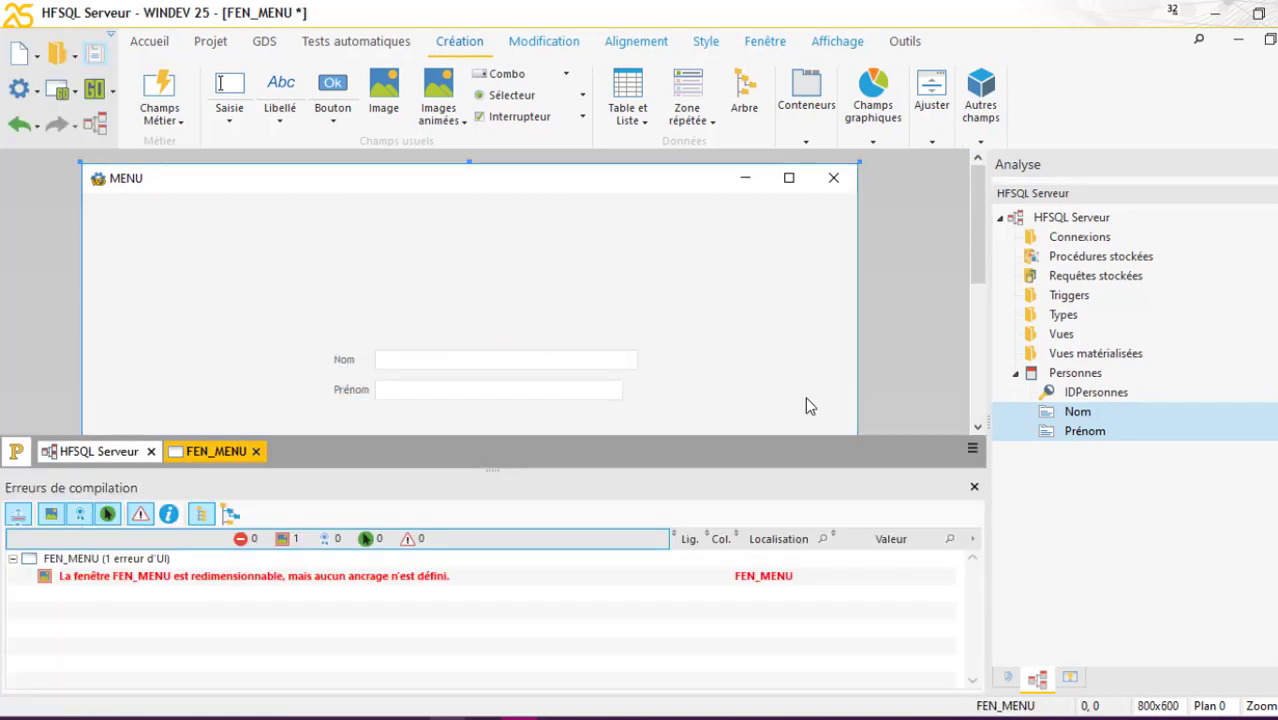
Close the compilation errors panel and nudge the Prénom field slightly to align it below Nom
left_click(975, 484)
left_click(487, 400)
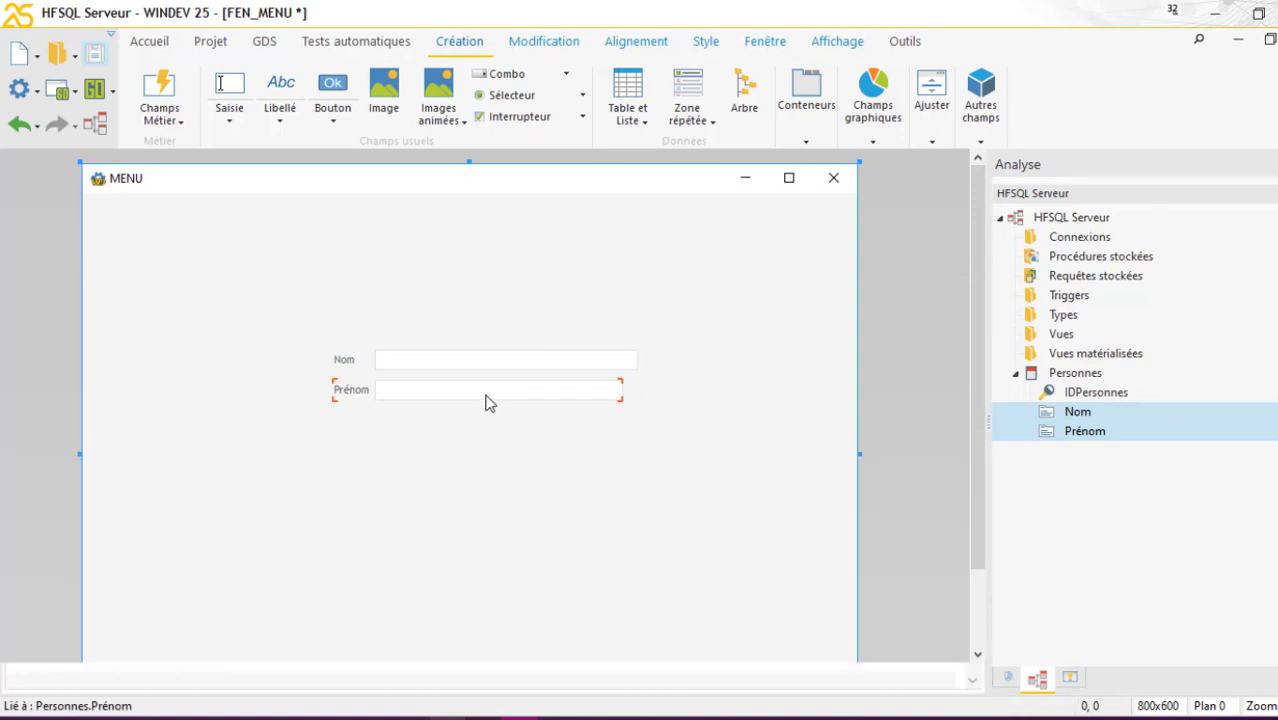
left_click_drag(488, 405, 490, 418)
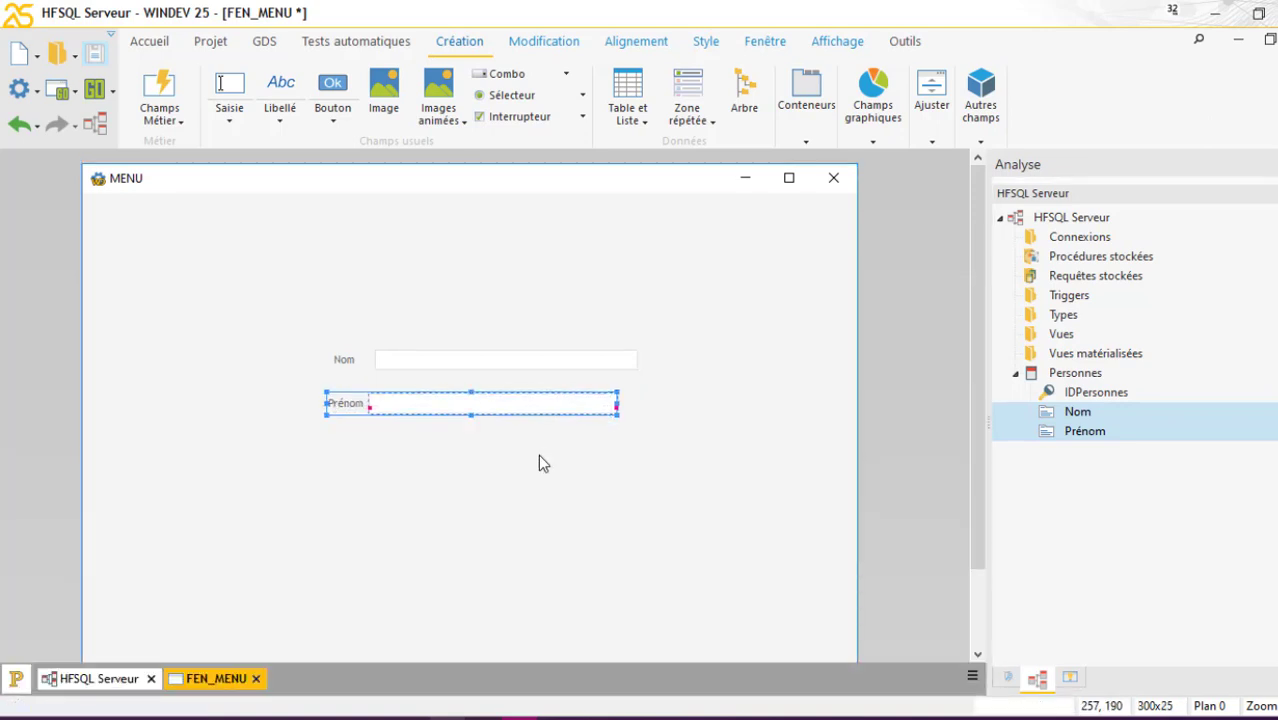
left_click(538, 463)
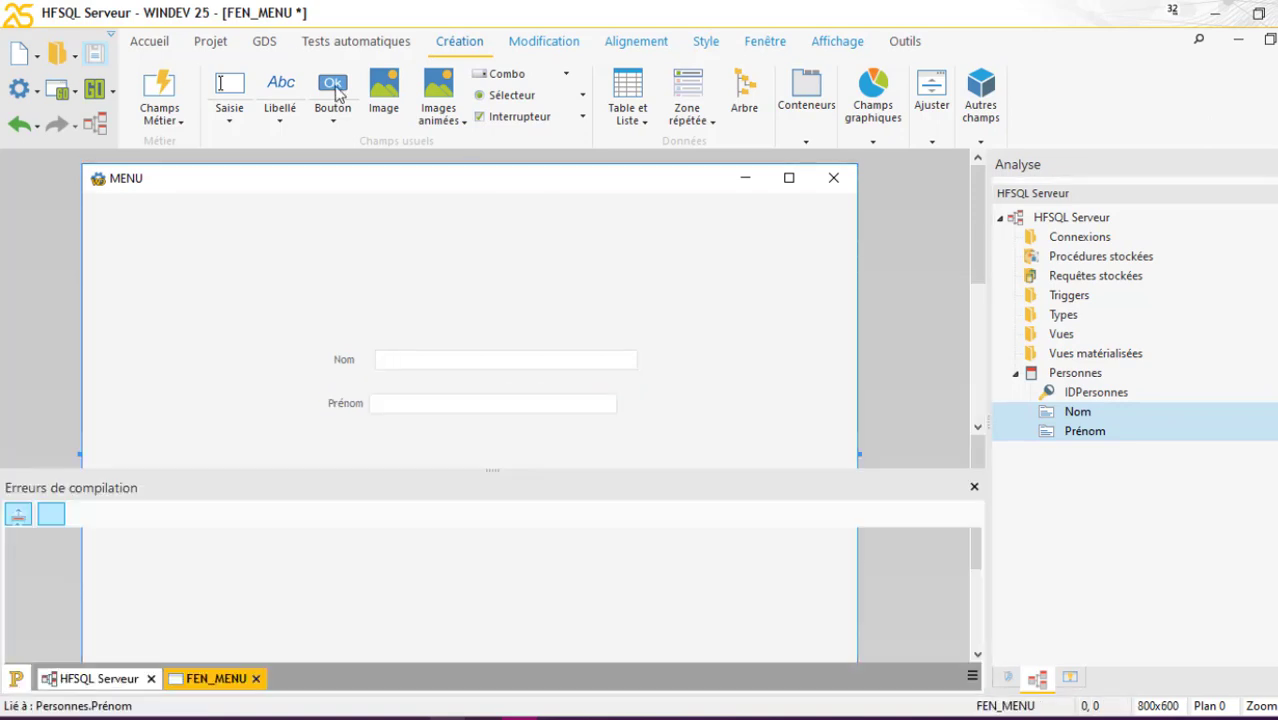
Place a new button on the window and move it below the Prénom field
left_click(334, 90)
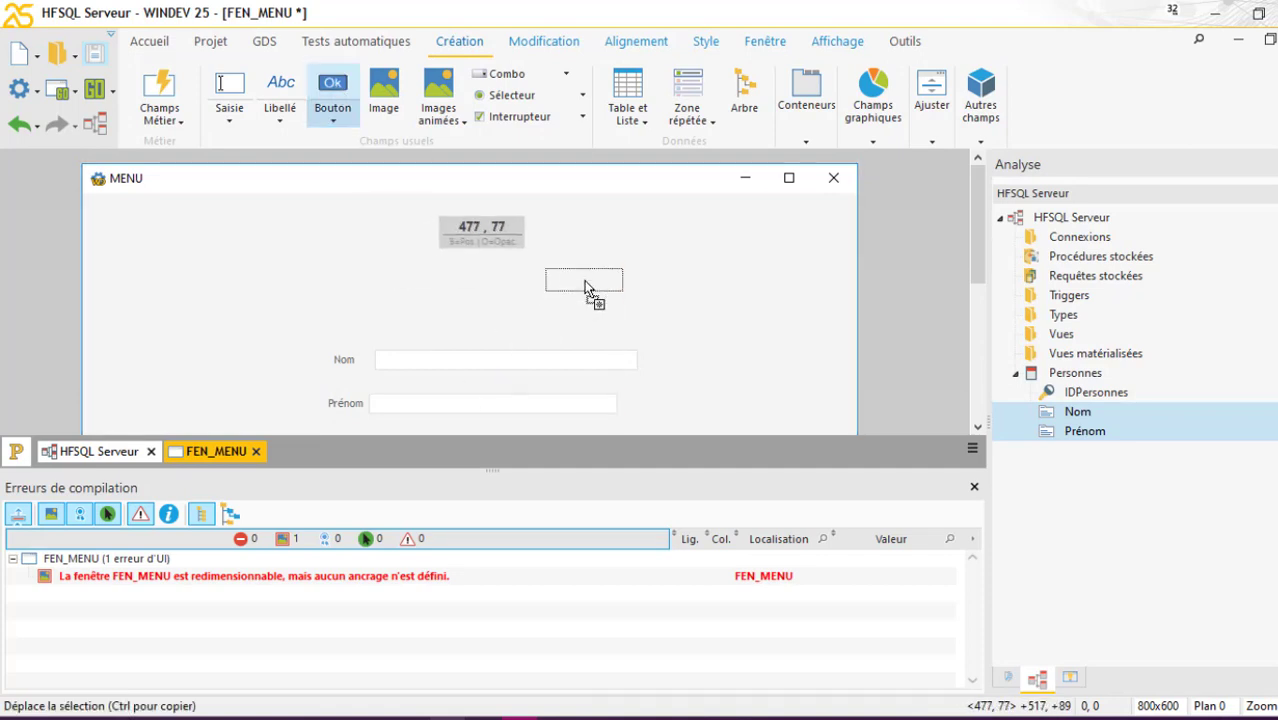
left_click(584, 282)
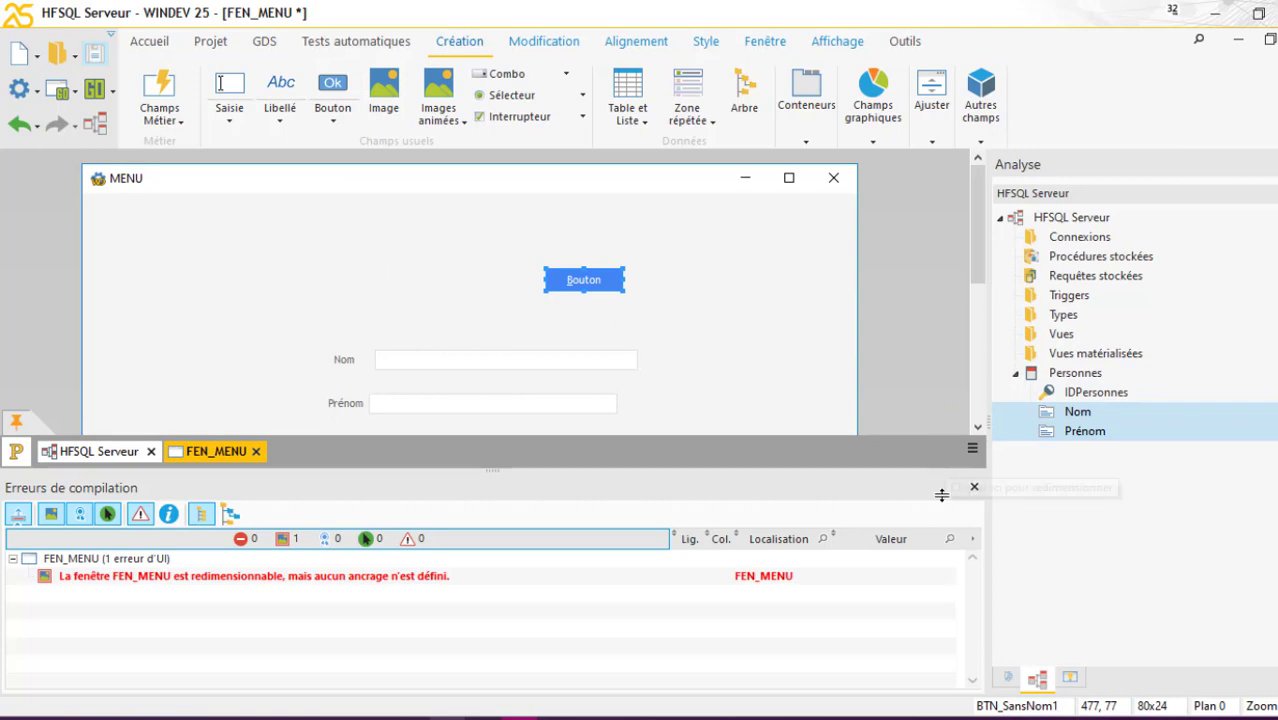
left_click_drag(940, 468, 915, 686)
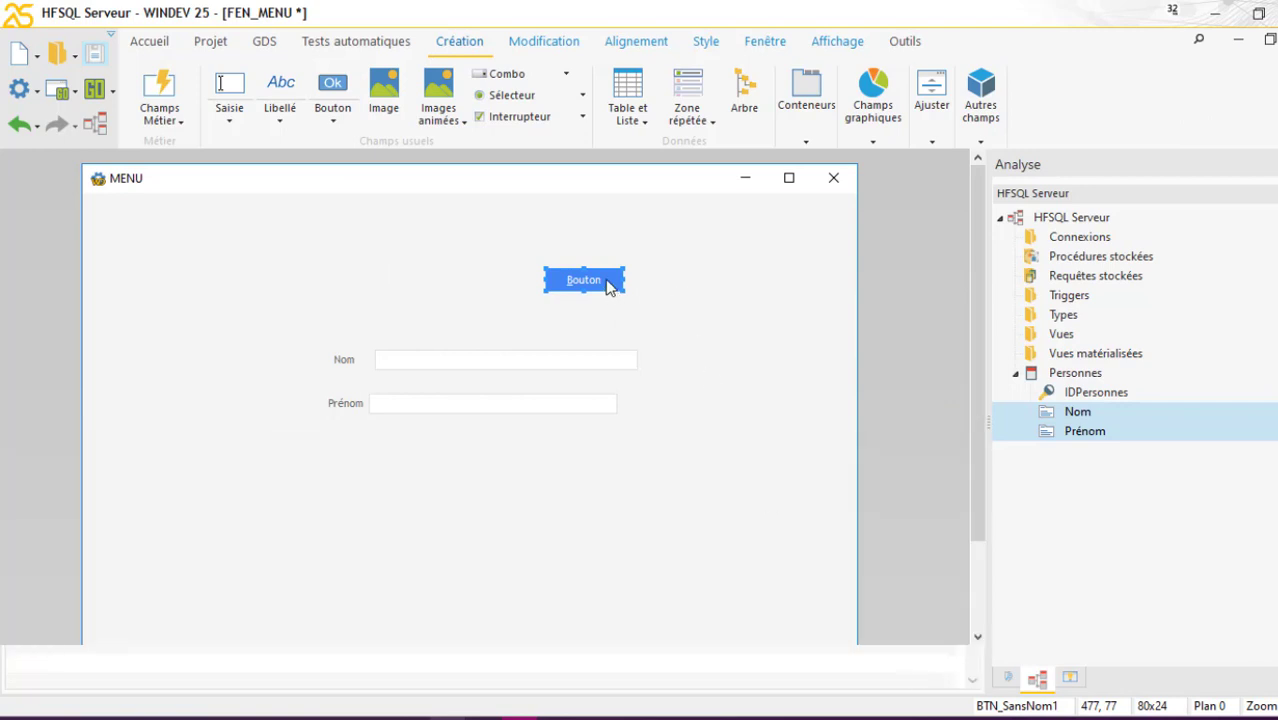
left_click_drag(610, 286, 551, 466)
Caption the button Enregistrer and open its click event code
left_click(497, 471)
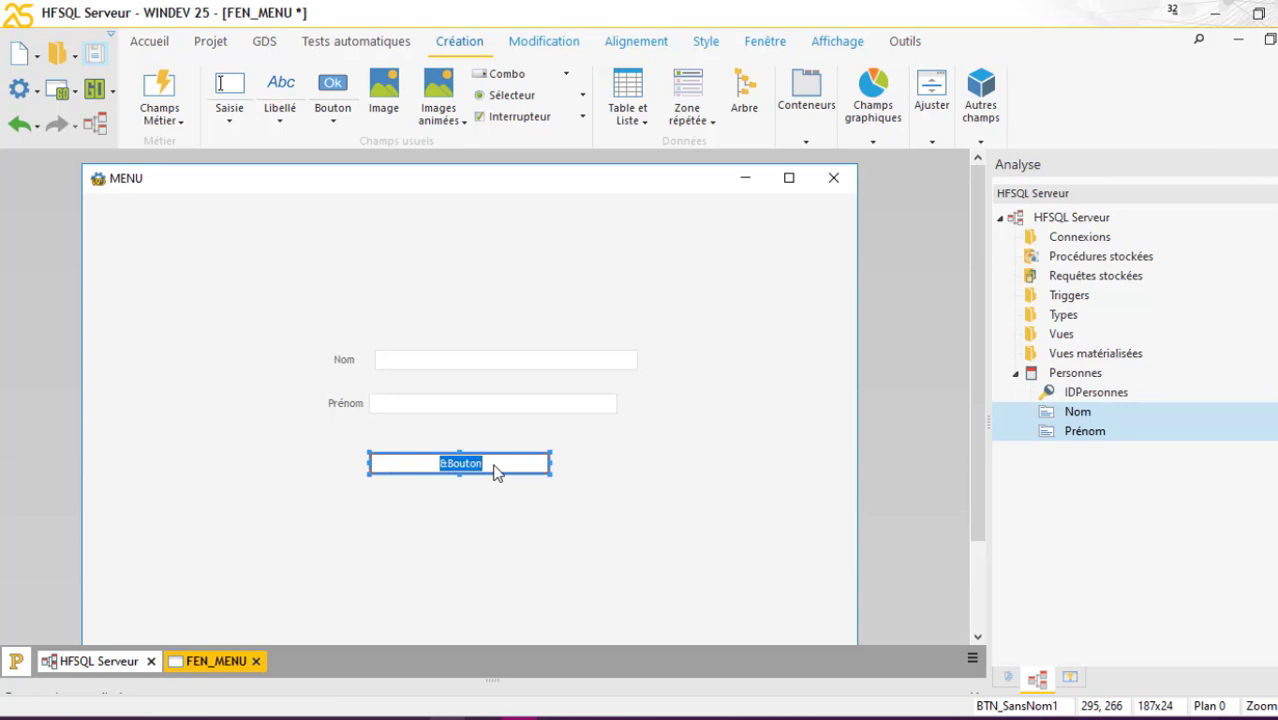
type("Enregistrer")
key("Escape")
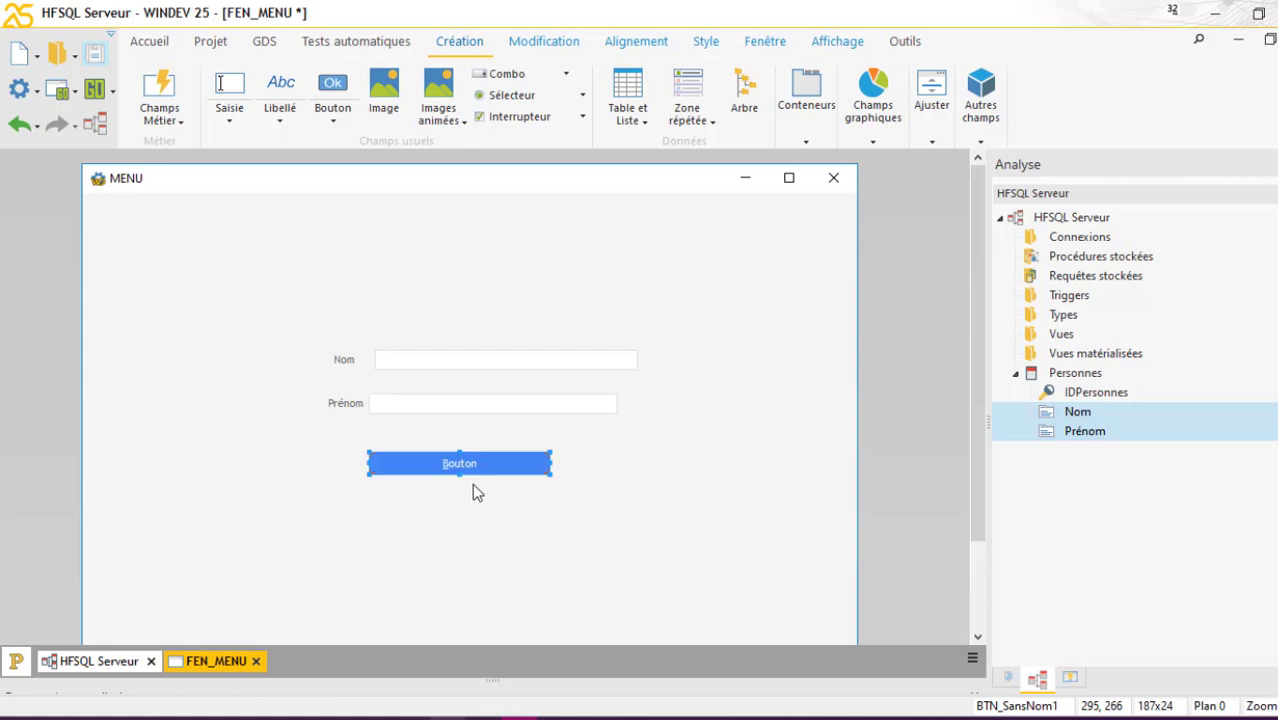
left_click(472, 483)
right_click(472, 475)
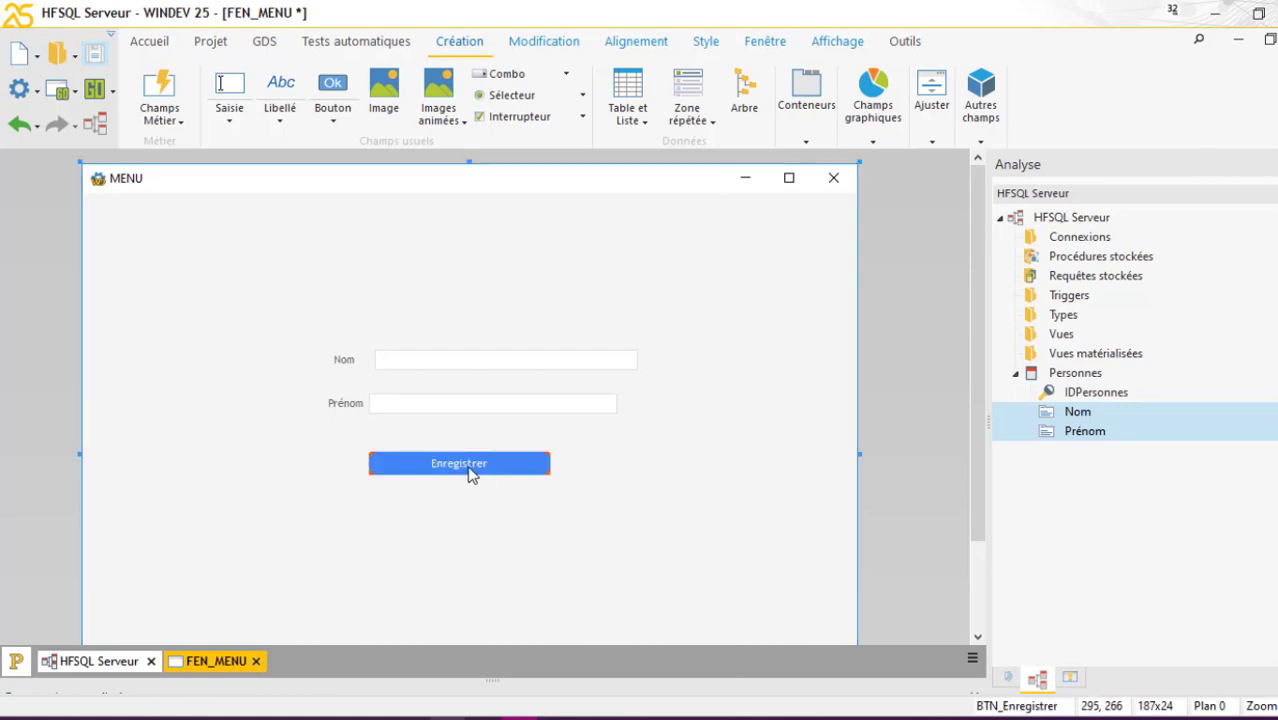
left_click(480, 270)
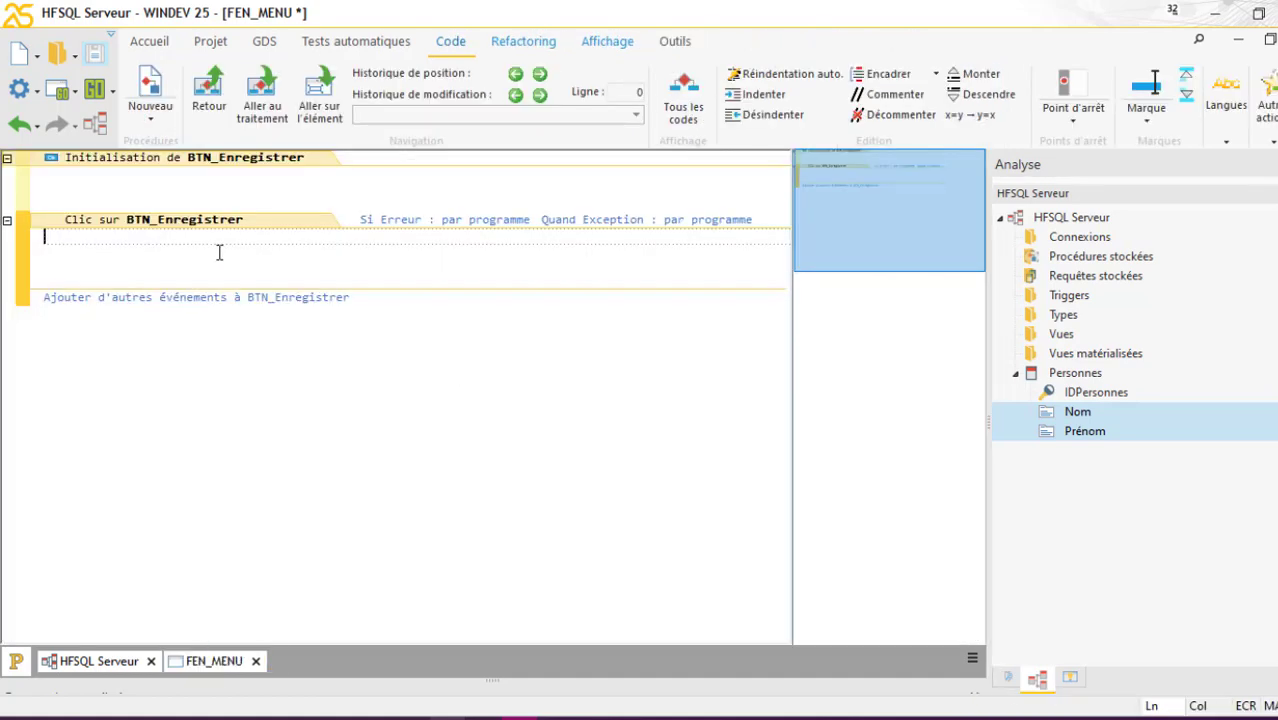
Write EcranVersFichier(FEN_MENU,Personnes) in the Clic sur BTN_Enregistrer event, correcting the misspelled function name
type("ecranver")
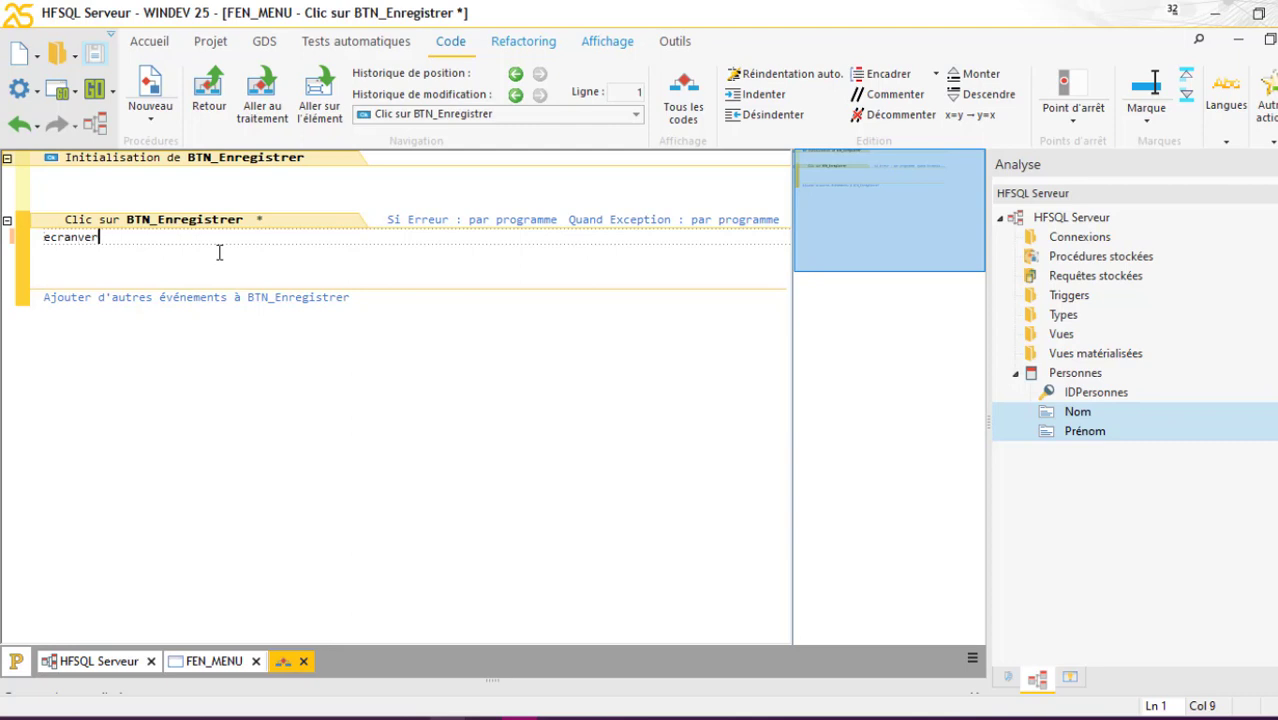
type("fi")
key("Return")
left_click_drag(122, 237, 37, 237)
type("ecra")
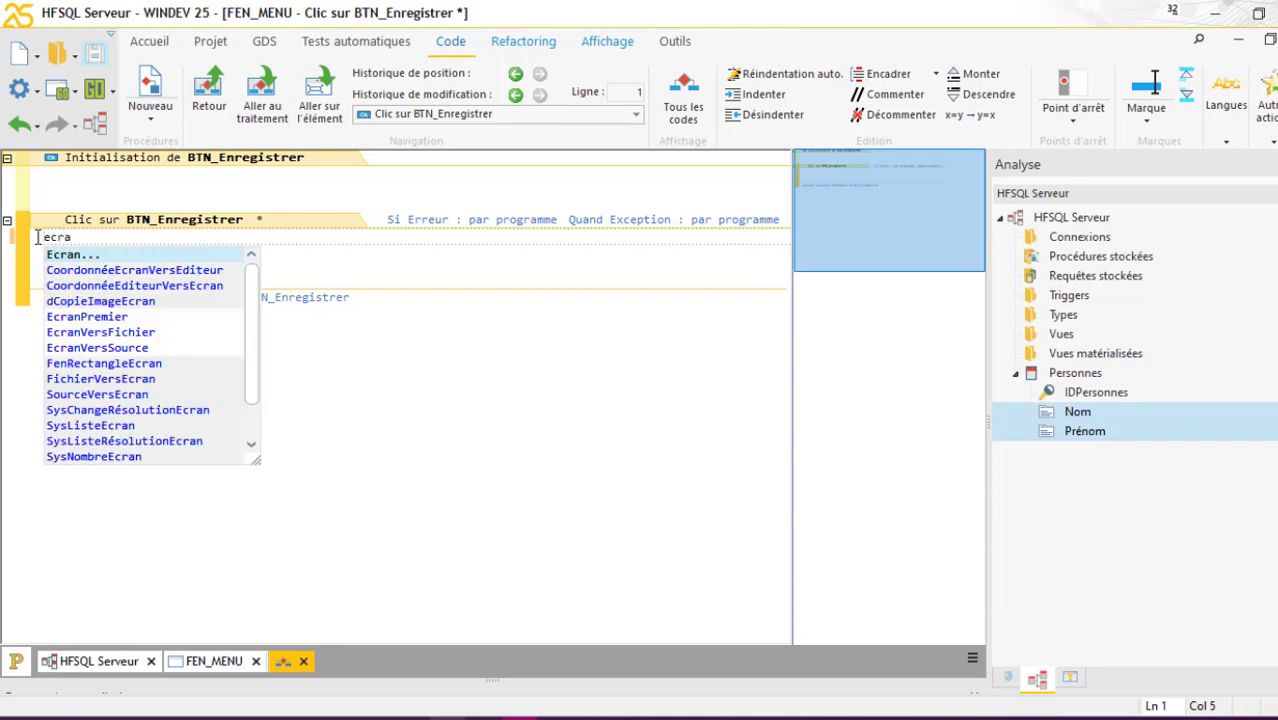
type("nver")
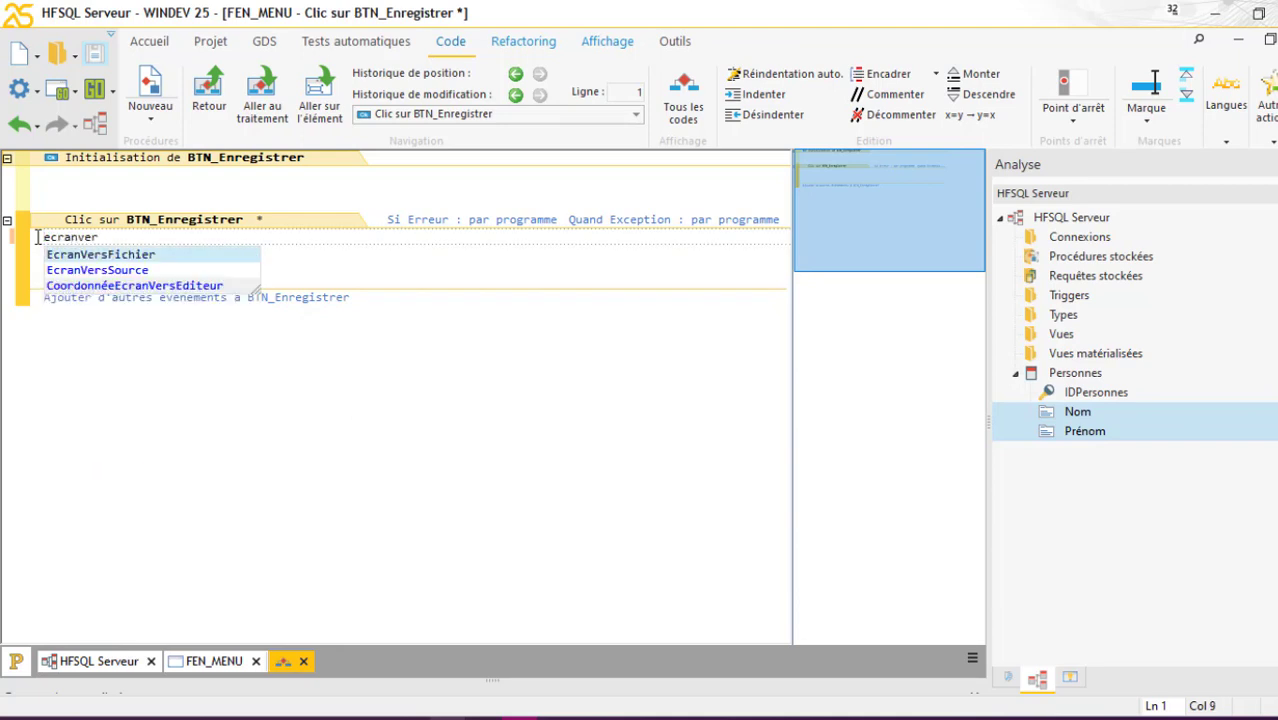
key("Escape")
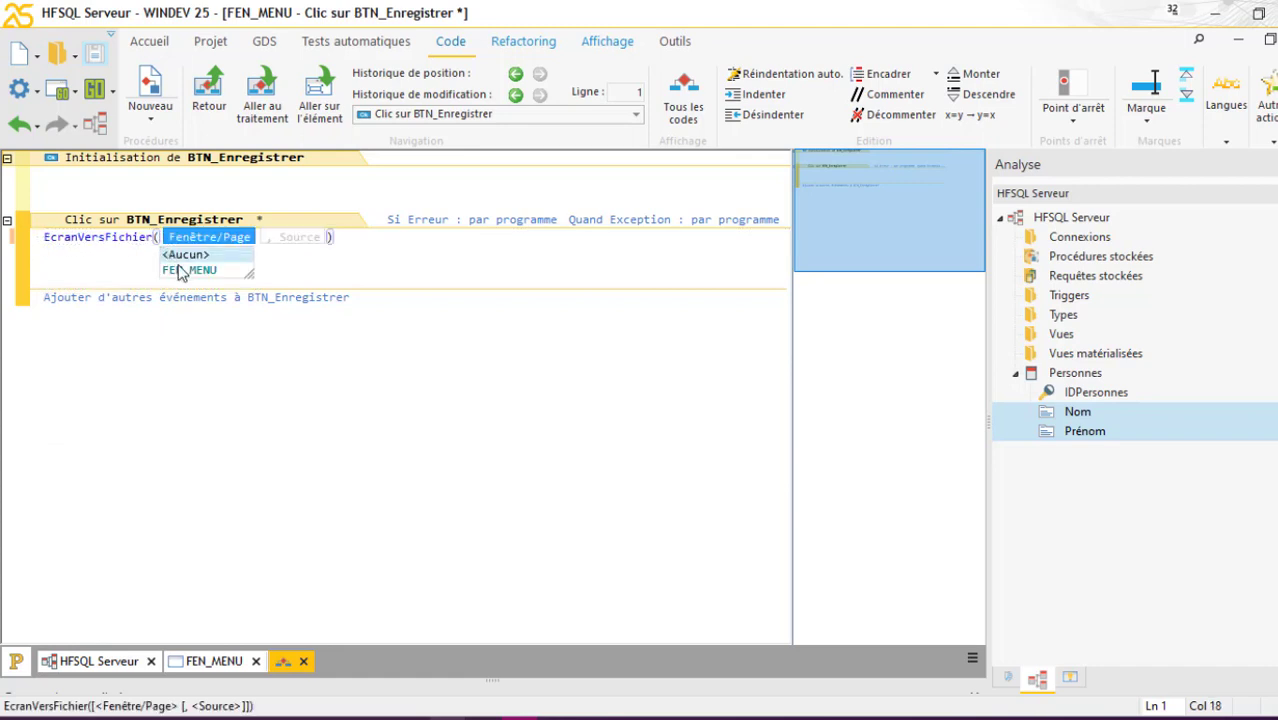
left_click(182, 272)
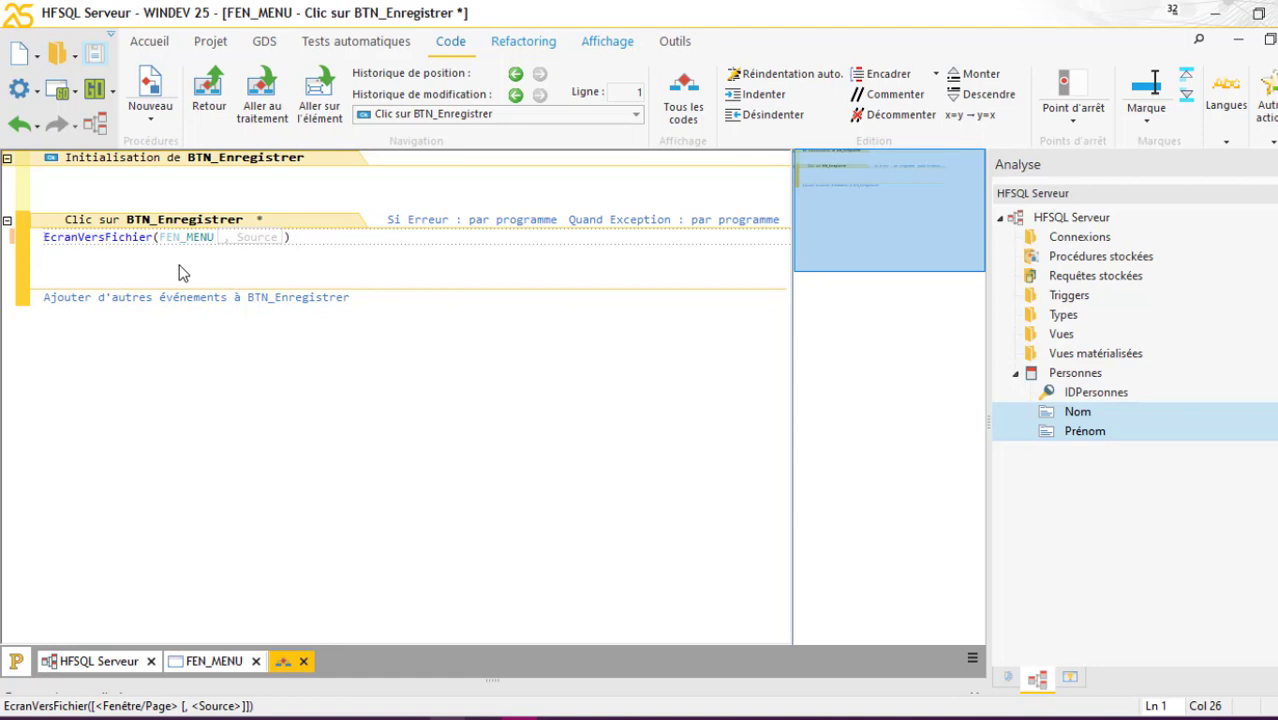
type(",")
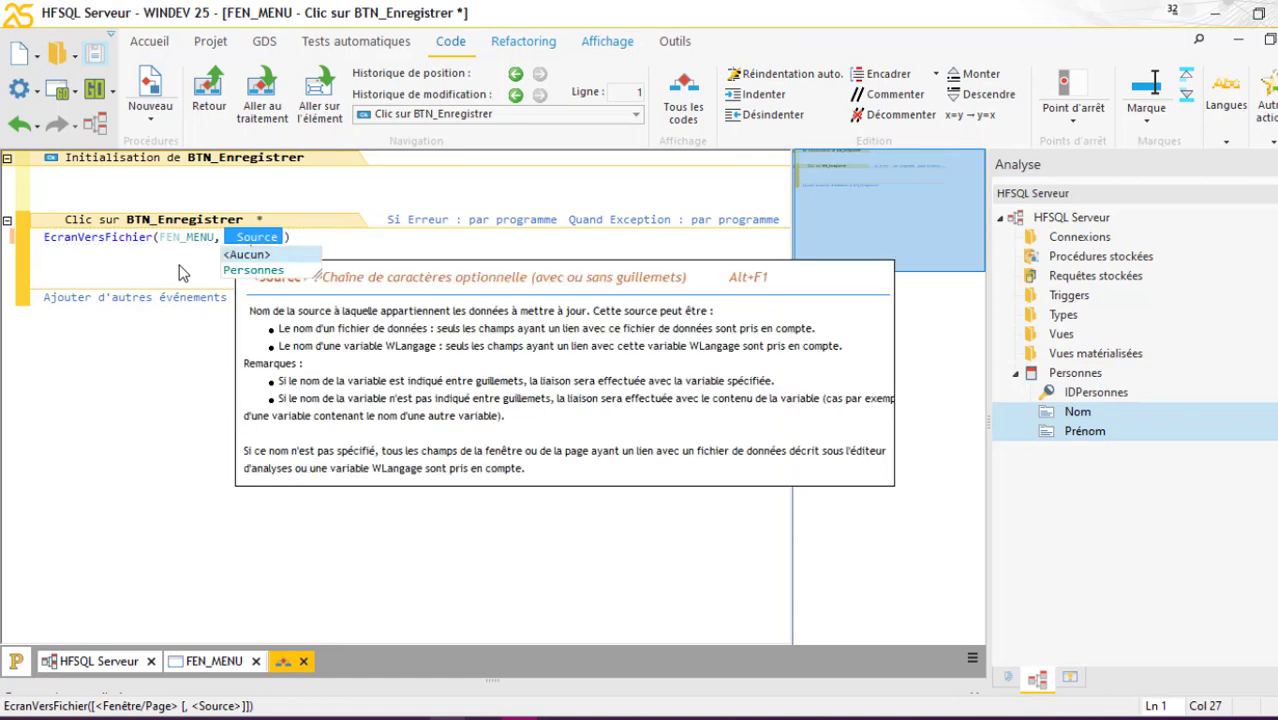
key("Down")
key("Return")
key("Return")
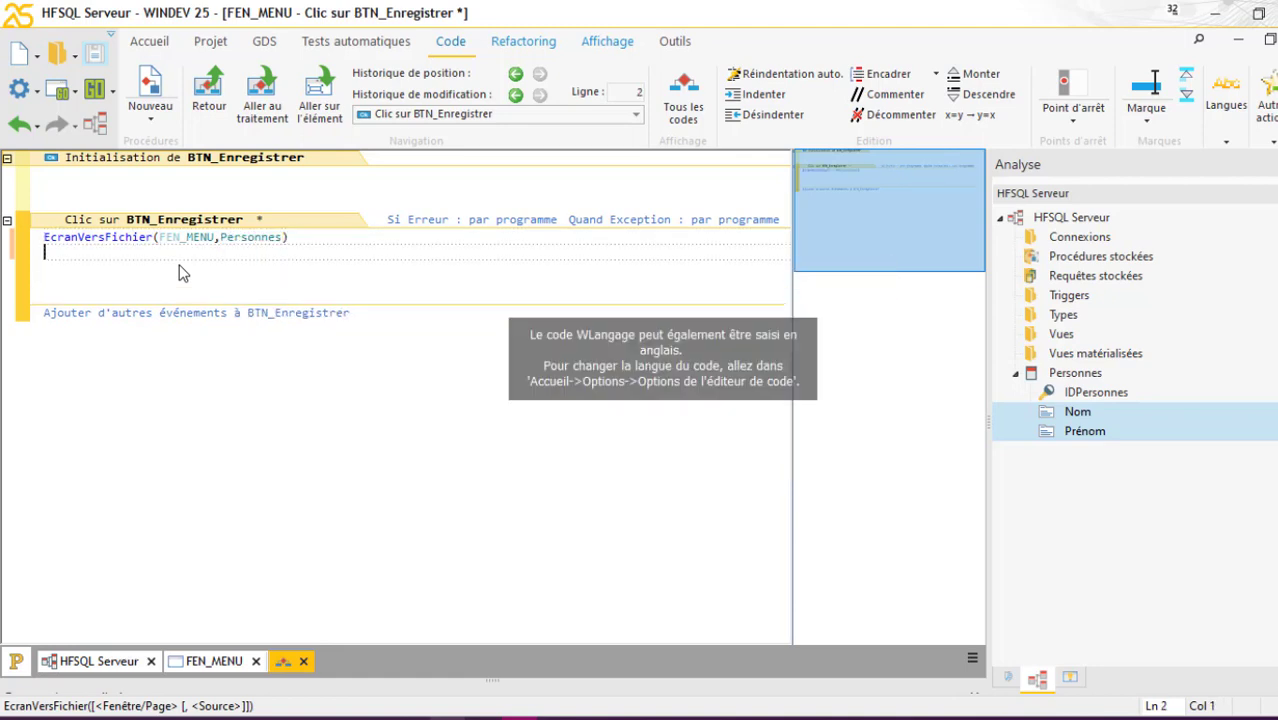
key("Return")
key("Return")
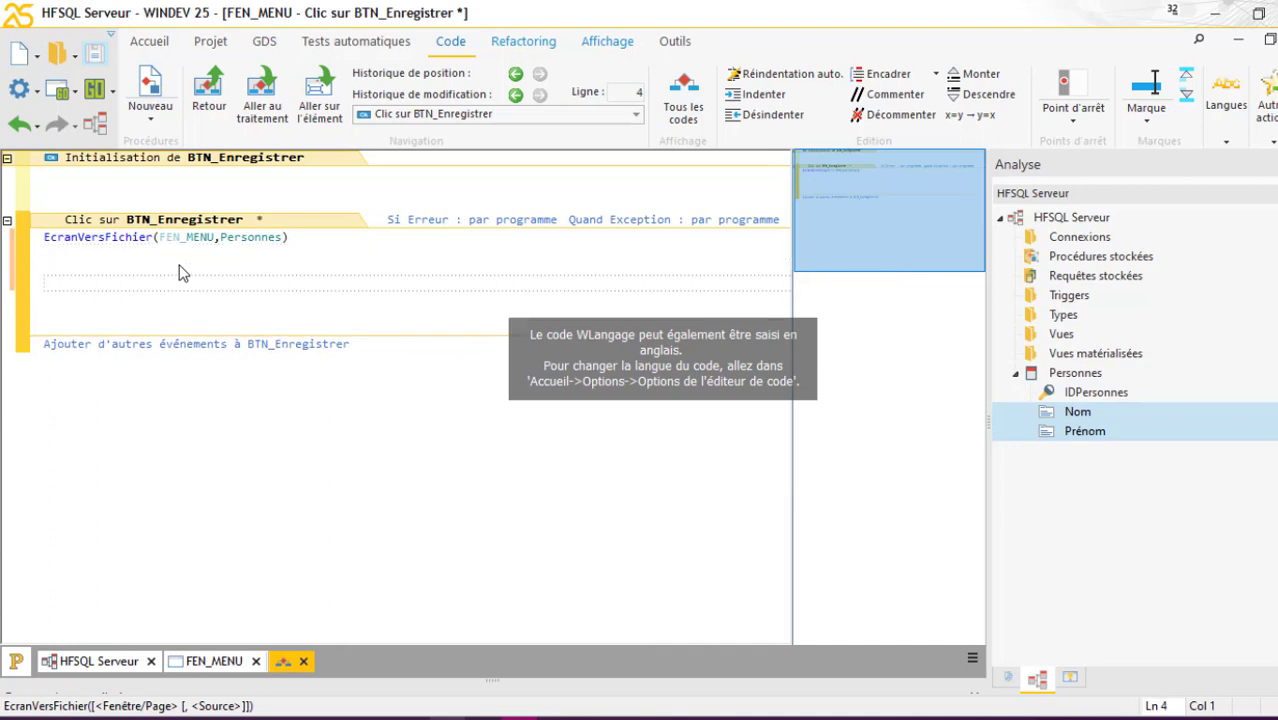
Add a SI HAjoute(Personnes) ALORS block to the click code
type("SI hajoute")
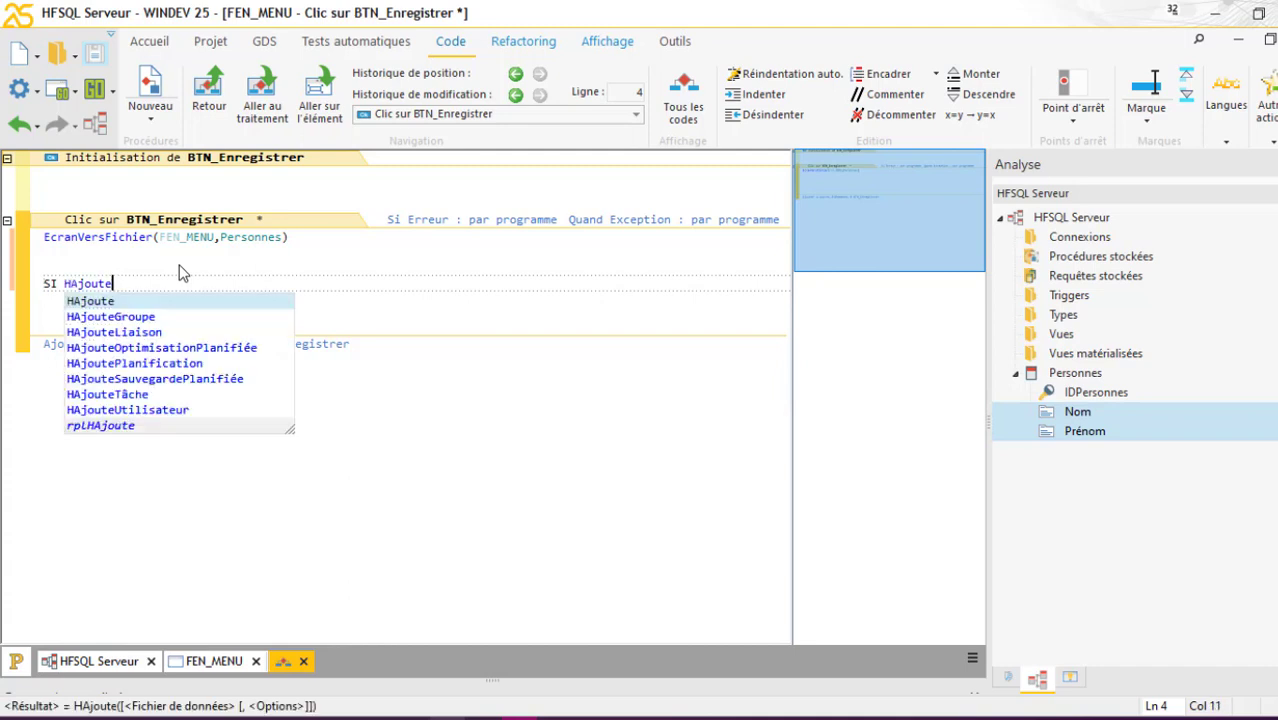
type("(")
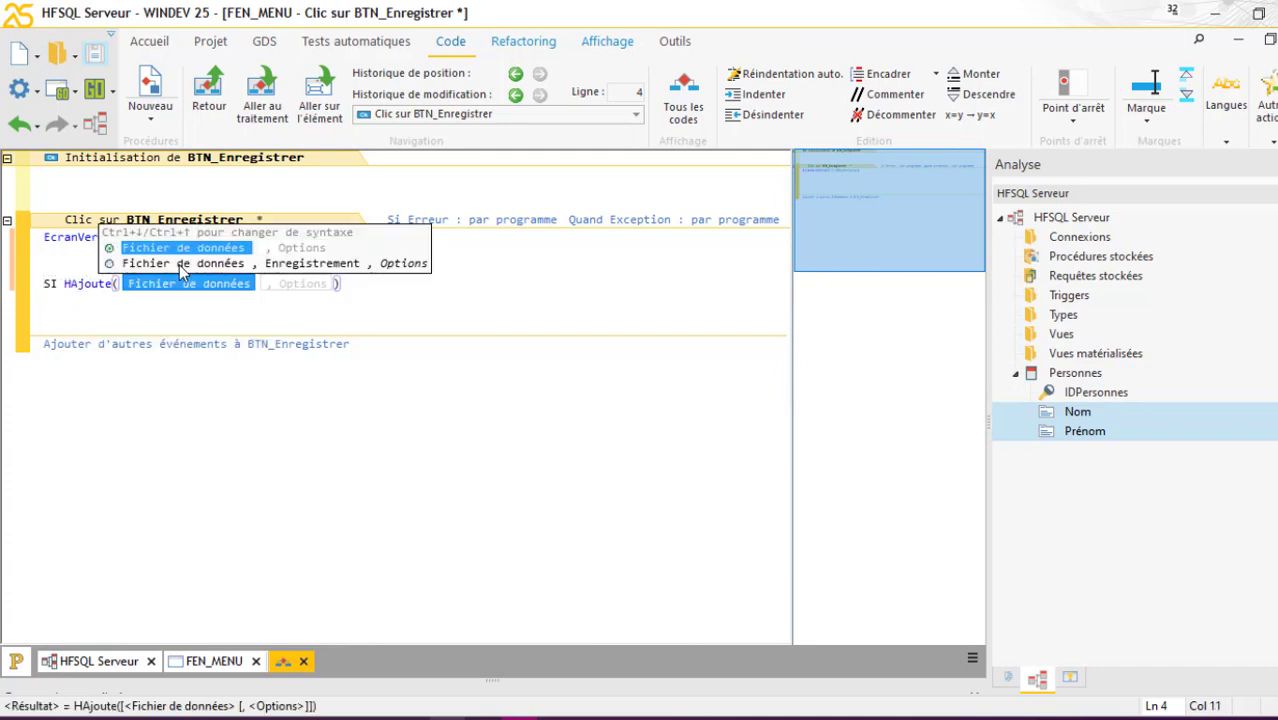
key("Down")
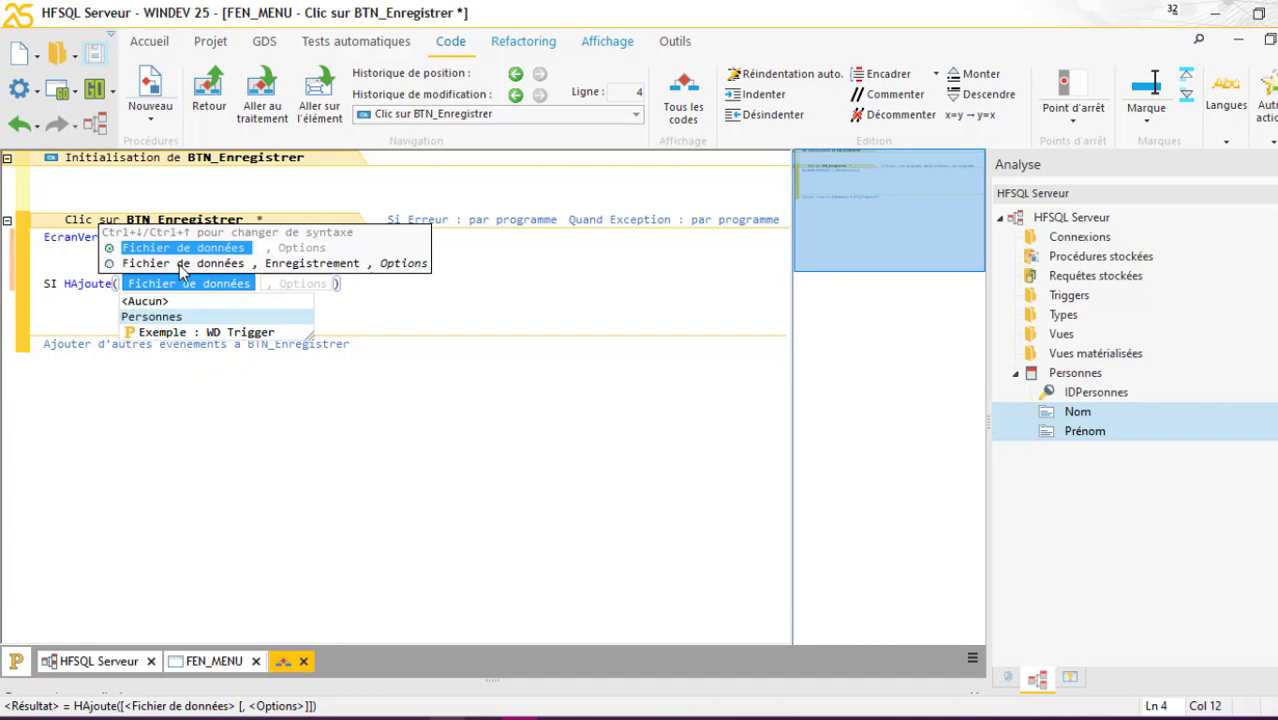
key("Return")
key("Return")
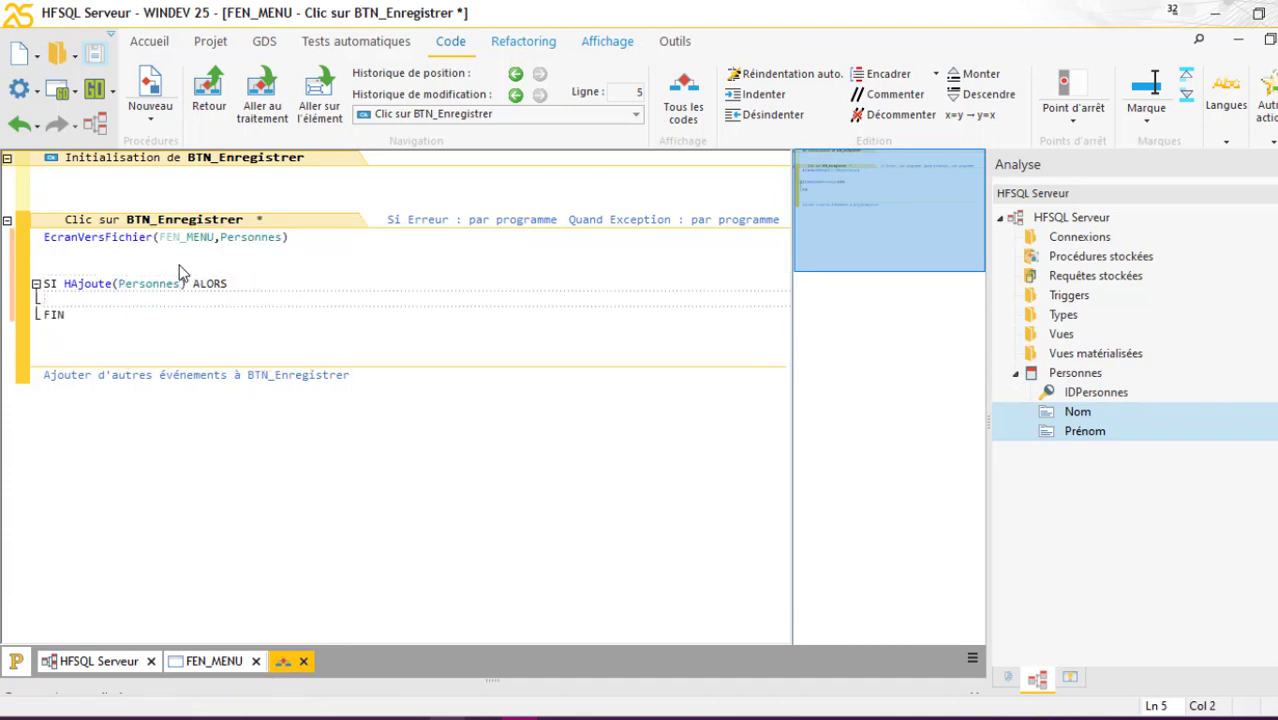
key("Return")
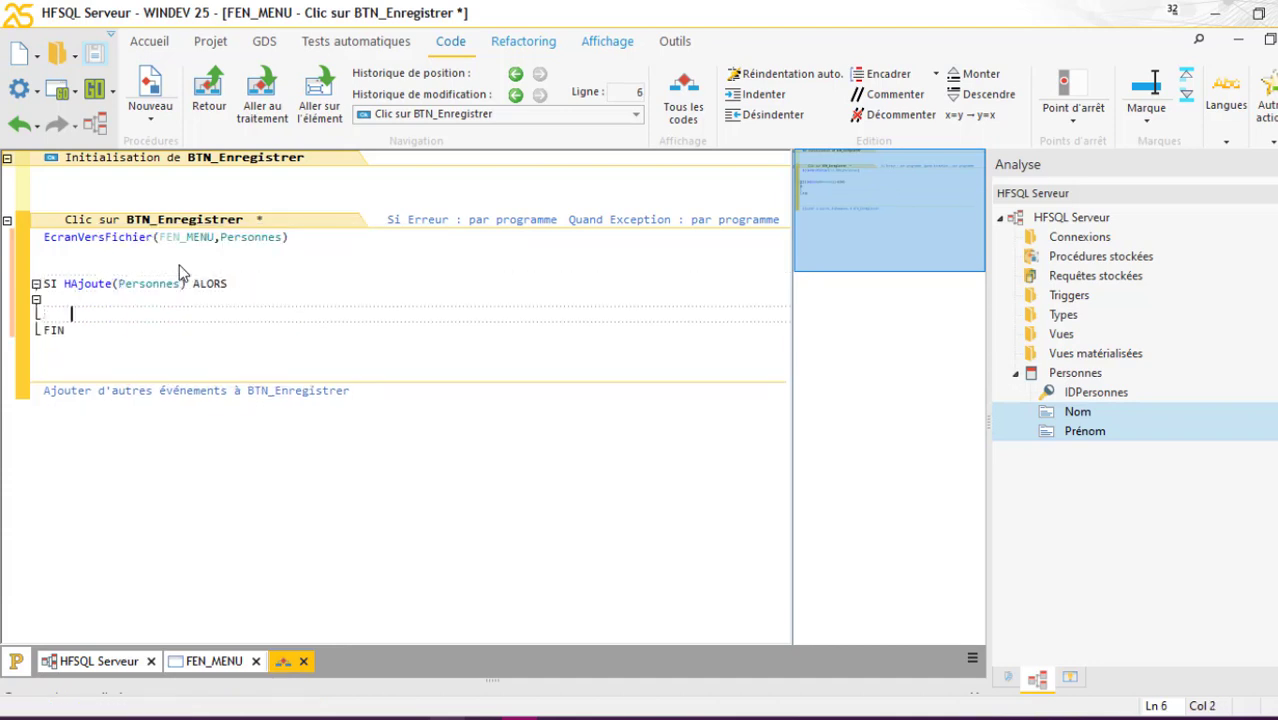
Inside the block, add Info("Personne enregistrée"), fixing the message's spelling
type("info")
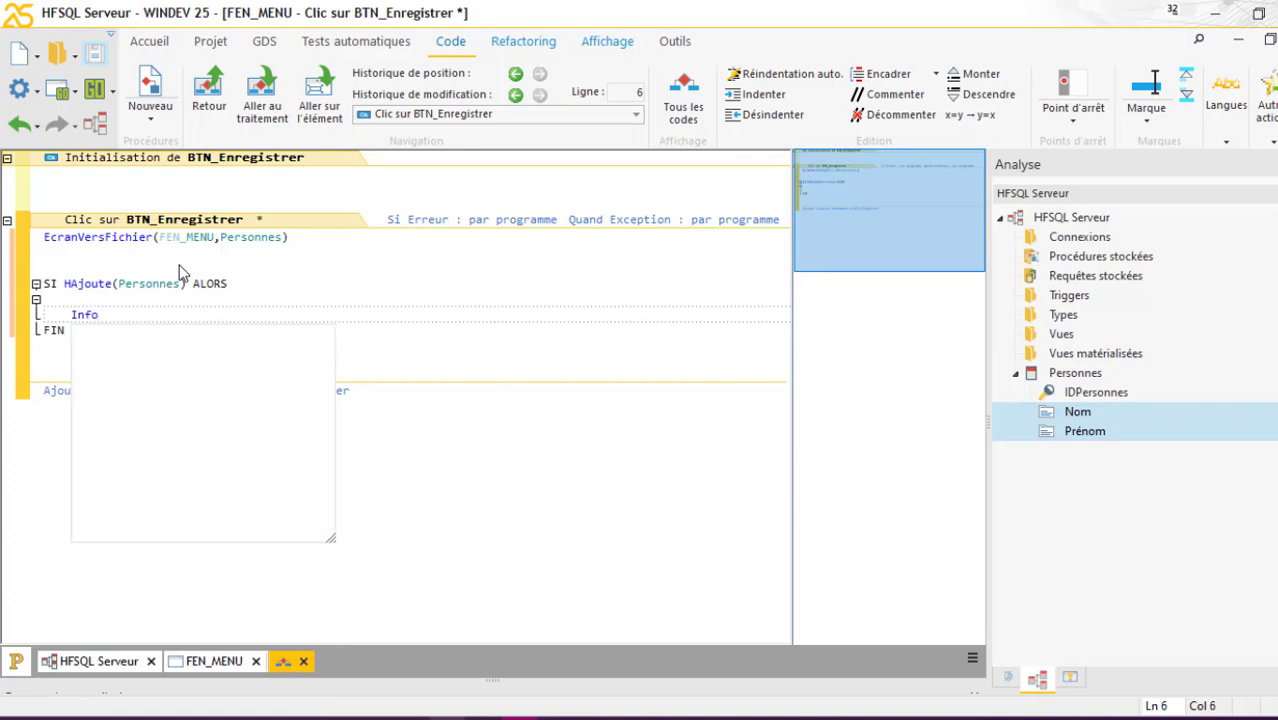
type("(\"Personne")
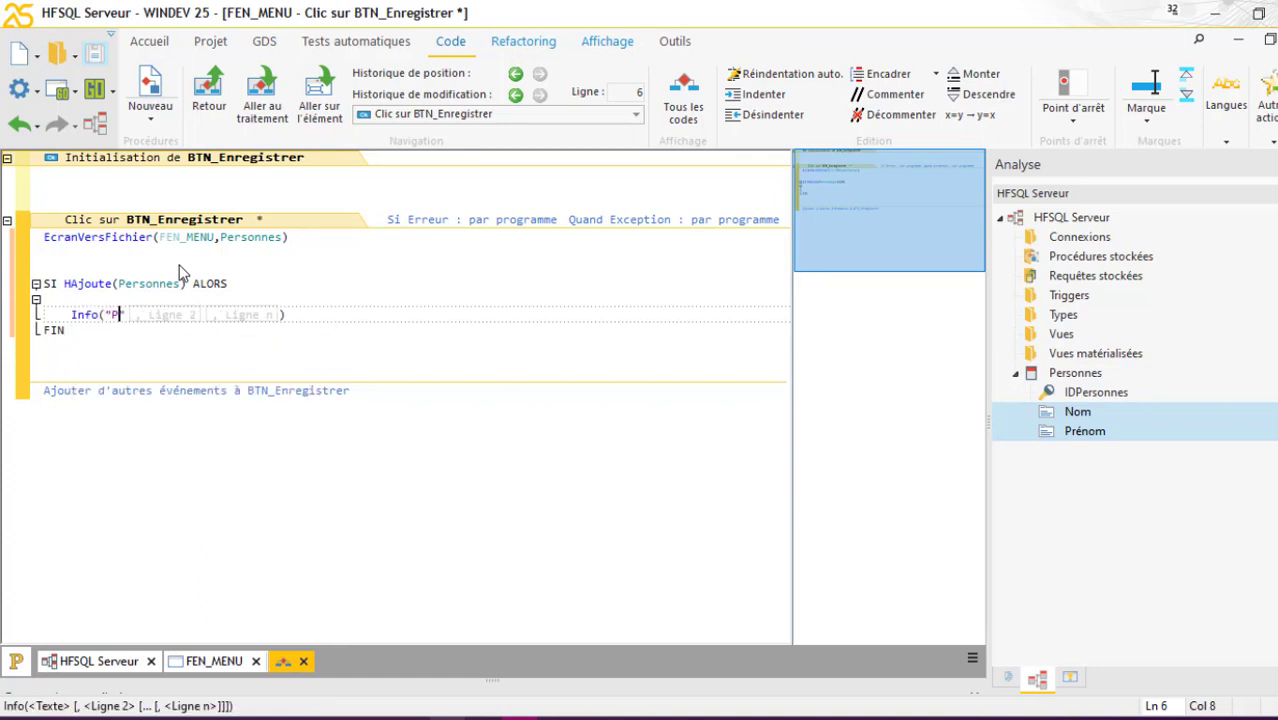
type(" enre")
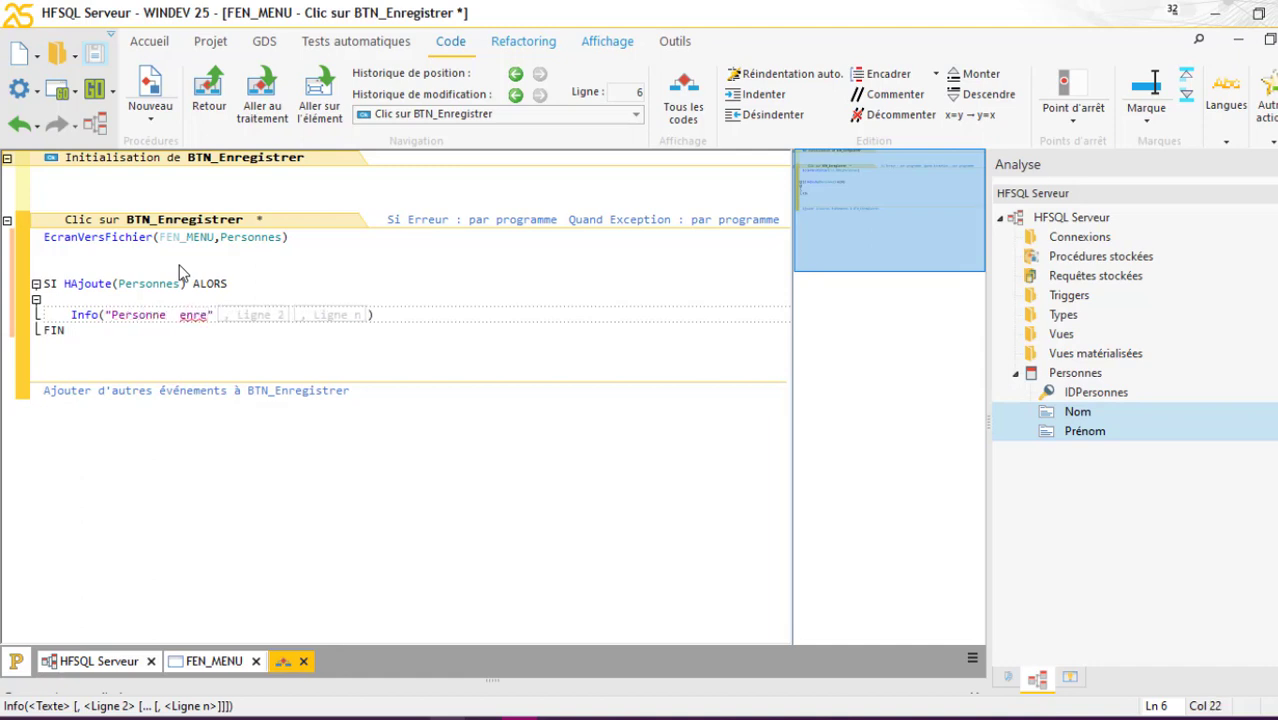
type("giste")
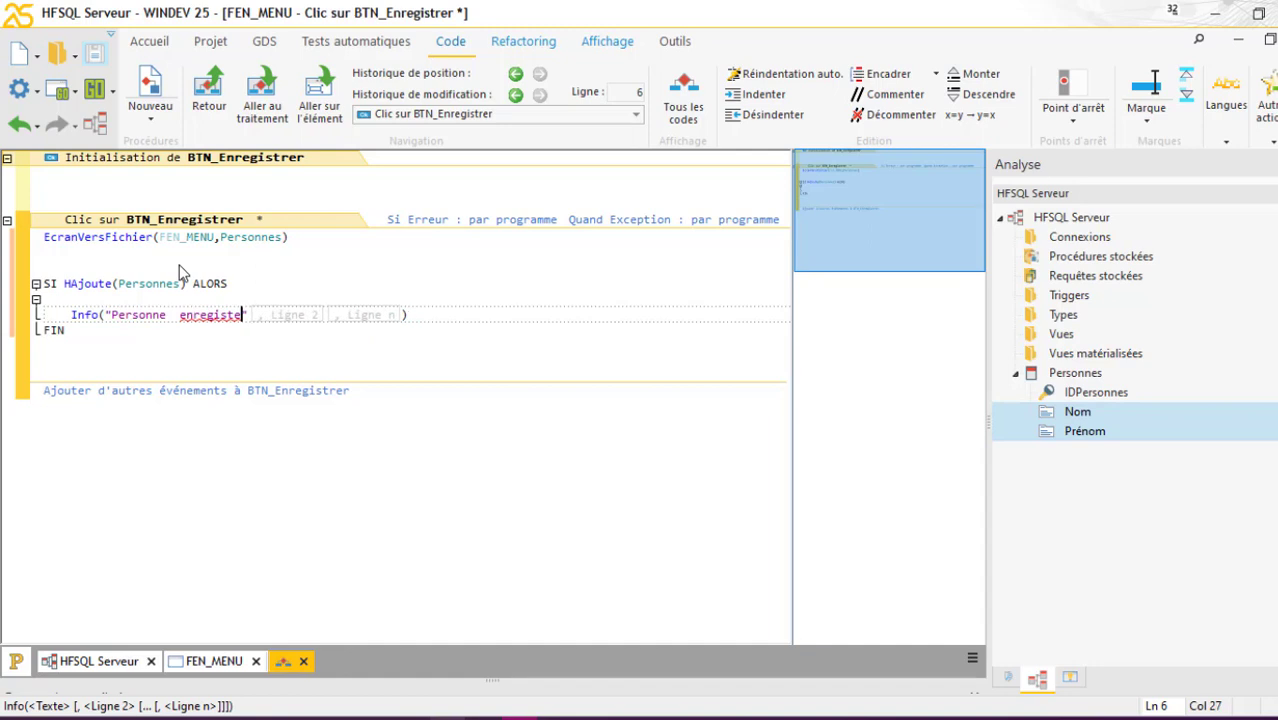
type("r")
key("BackSpace")
type("e\"")
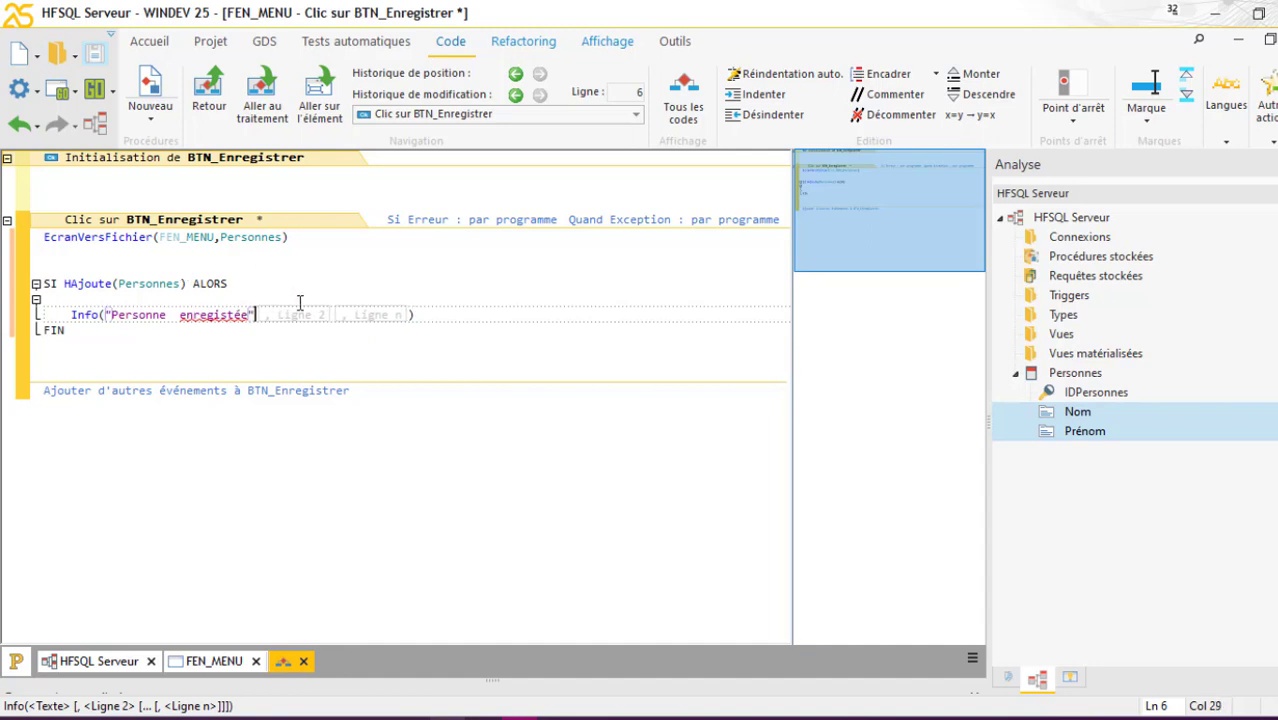
left_click(235, 315)
type("r")
left_click(287, 340)
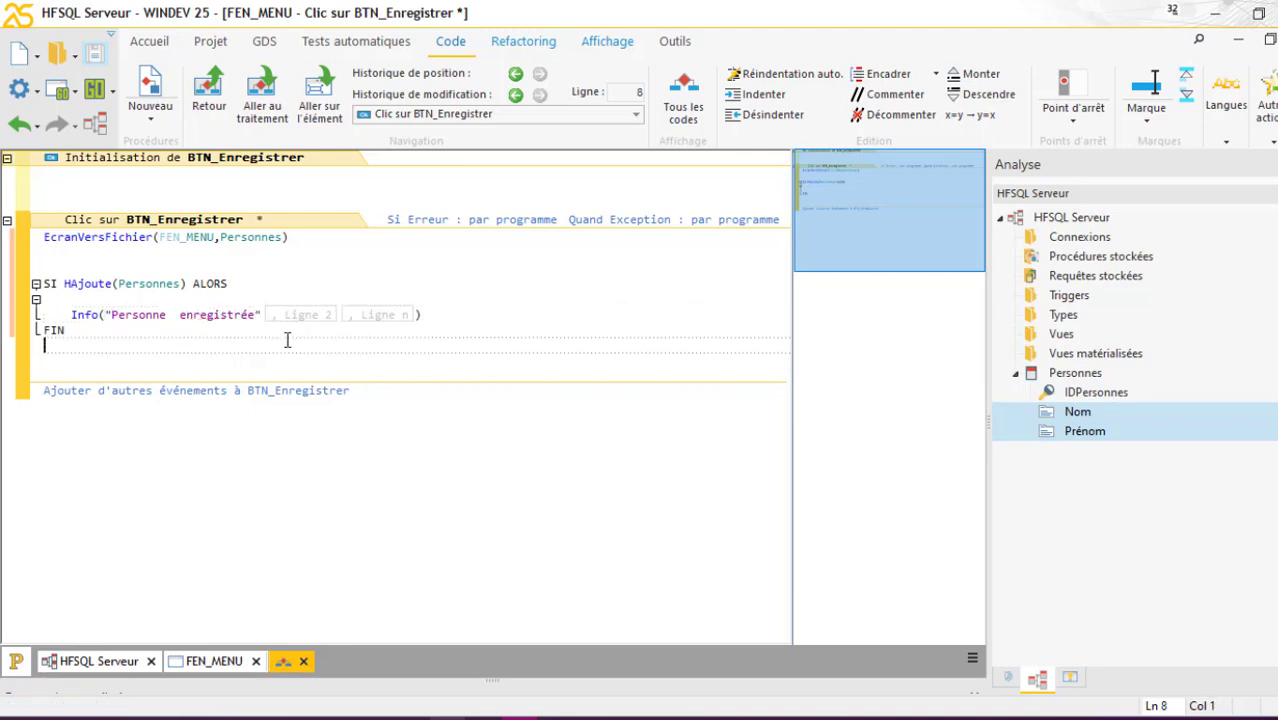
left_click(468, 316)
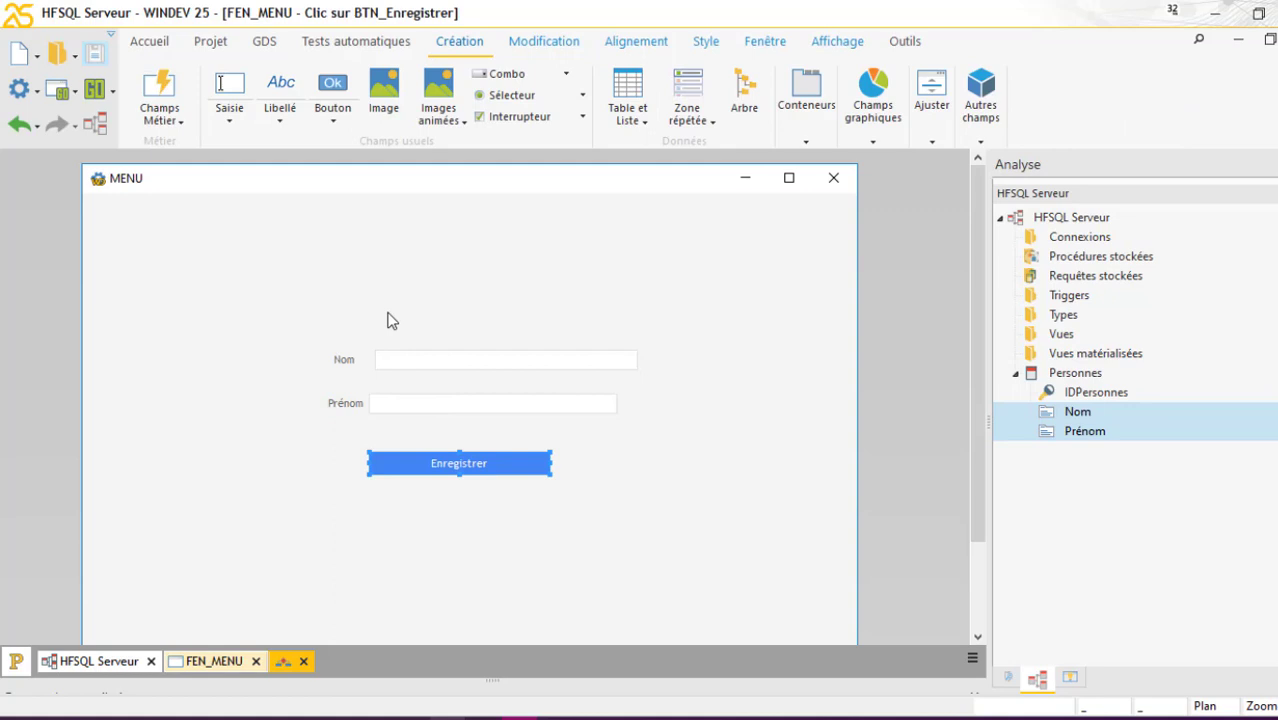
Associate the Nom and Prénom fields with a new group GR_Personne, then return to the BTN_Enregistrer code
left_click_drag(351, 265, 503, 408)
right_click(493, 408)
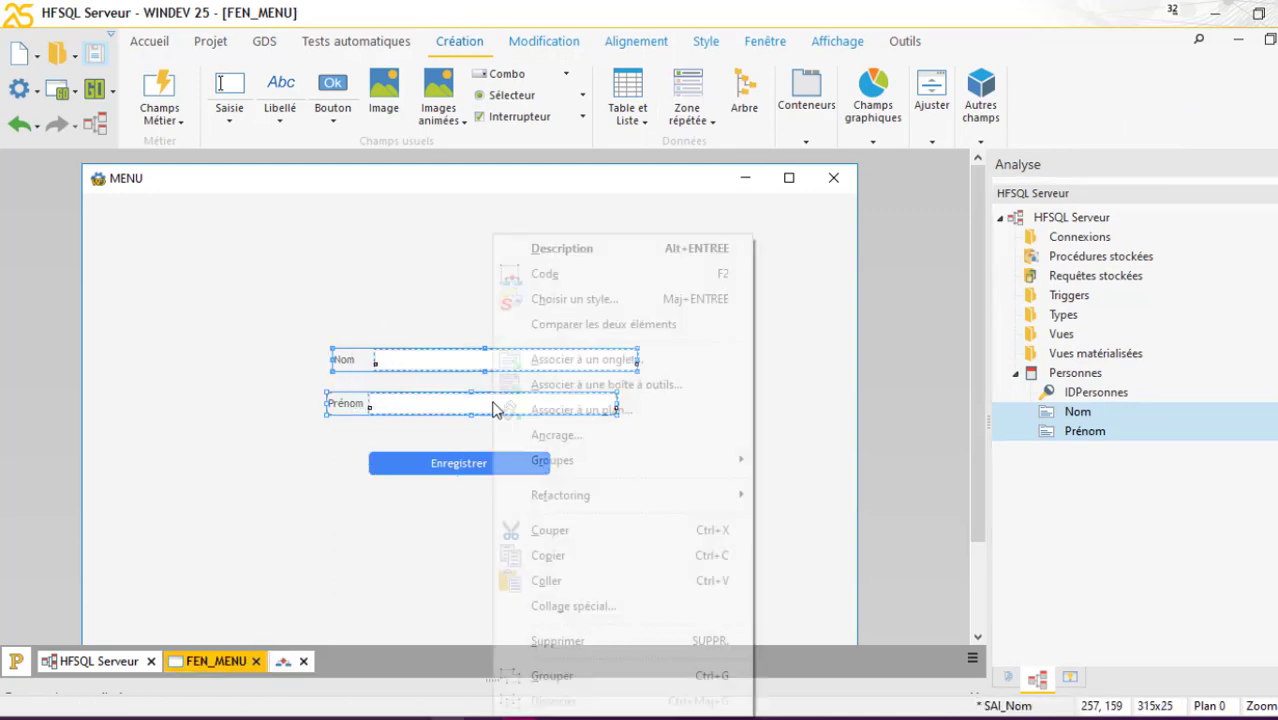
mouse_move(677, 455)
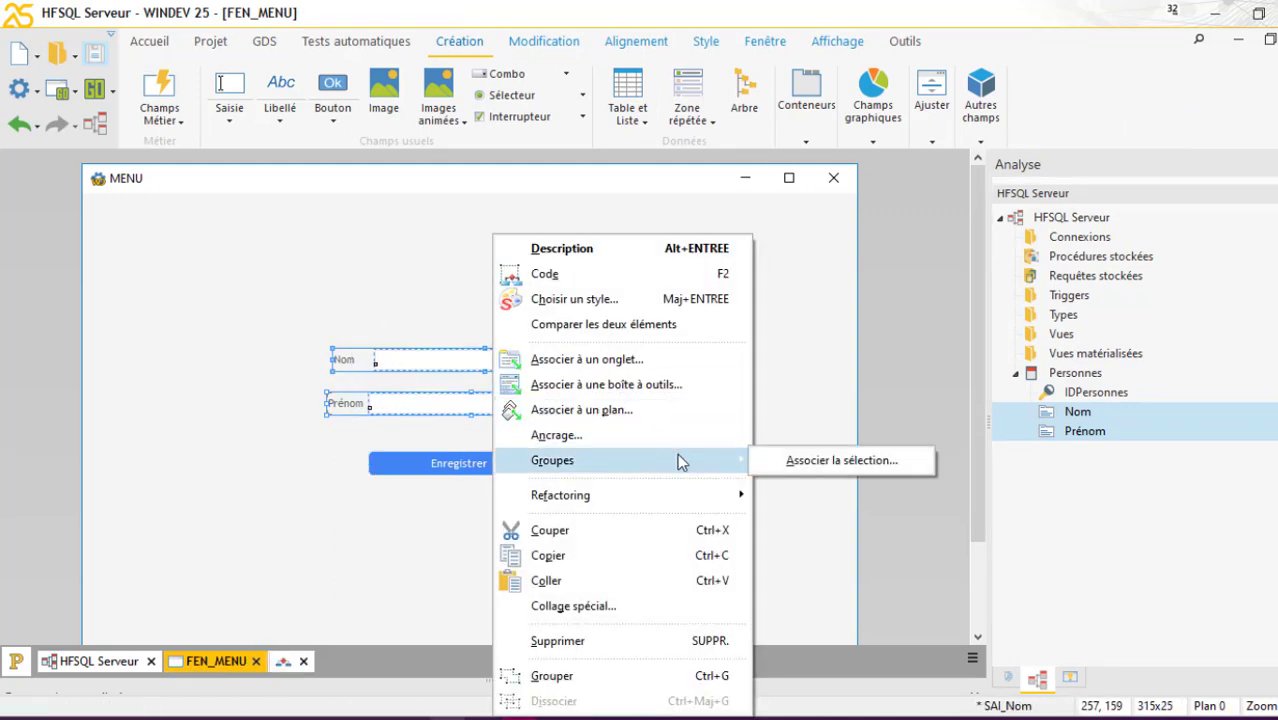
left_click(812, 460)
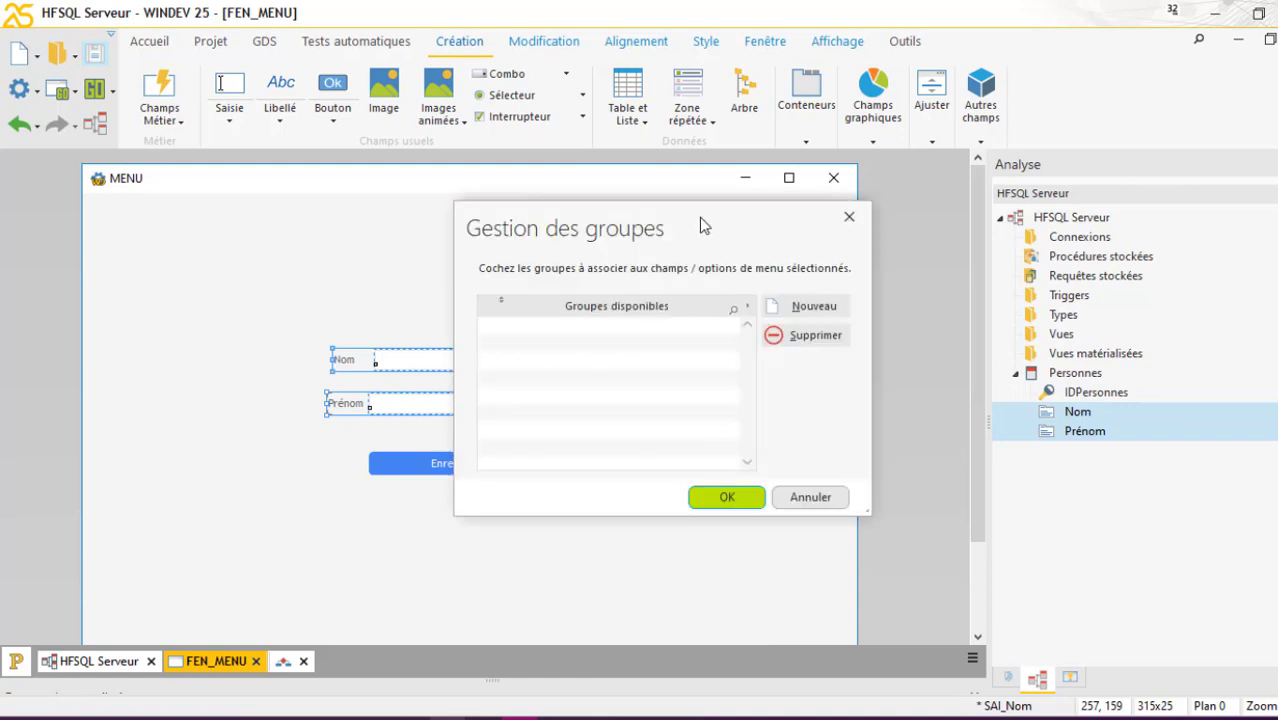
left_click(805, 310)
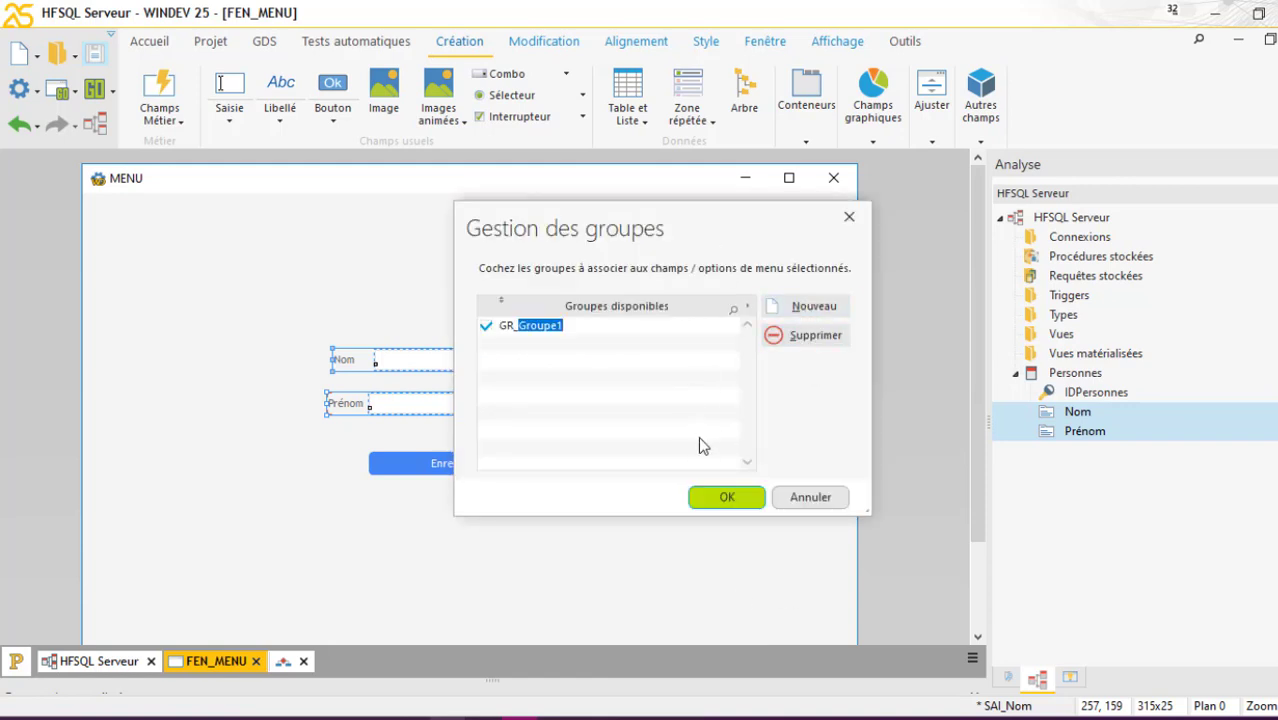
type("Personne")
left_click(727, 496)
left_click(562, 511)
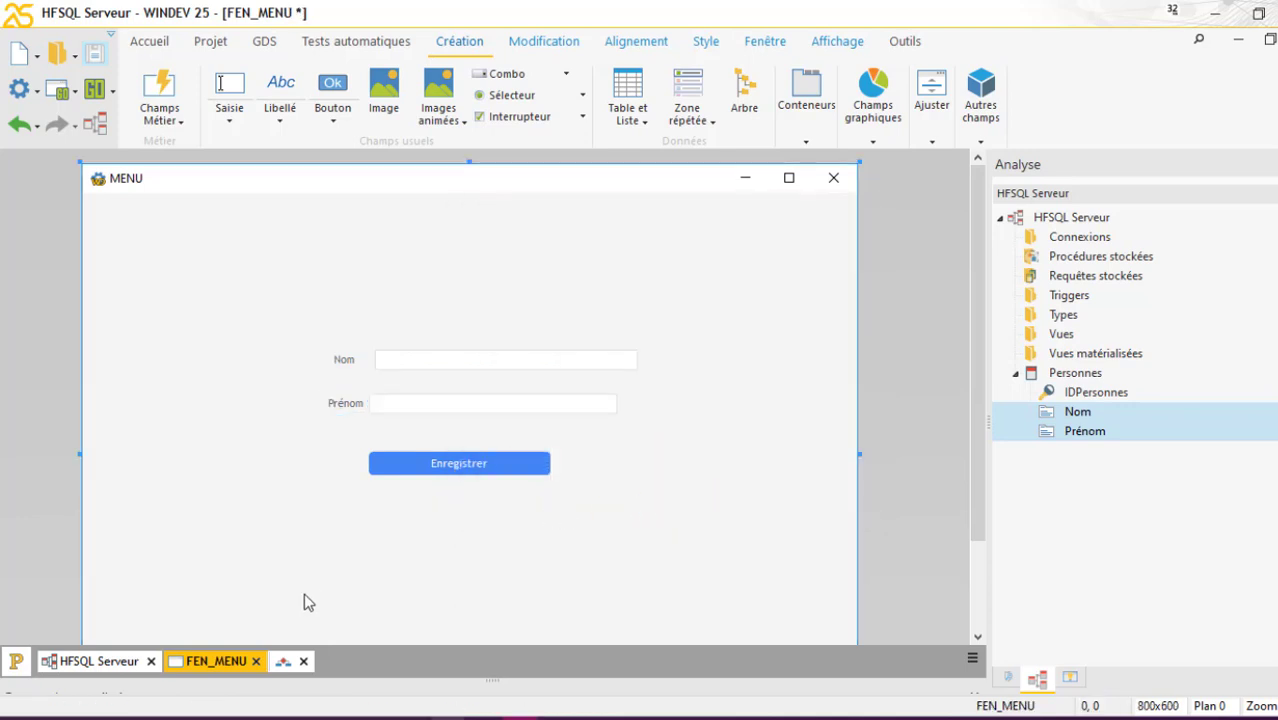
left_click(283, 661)
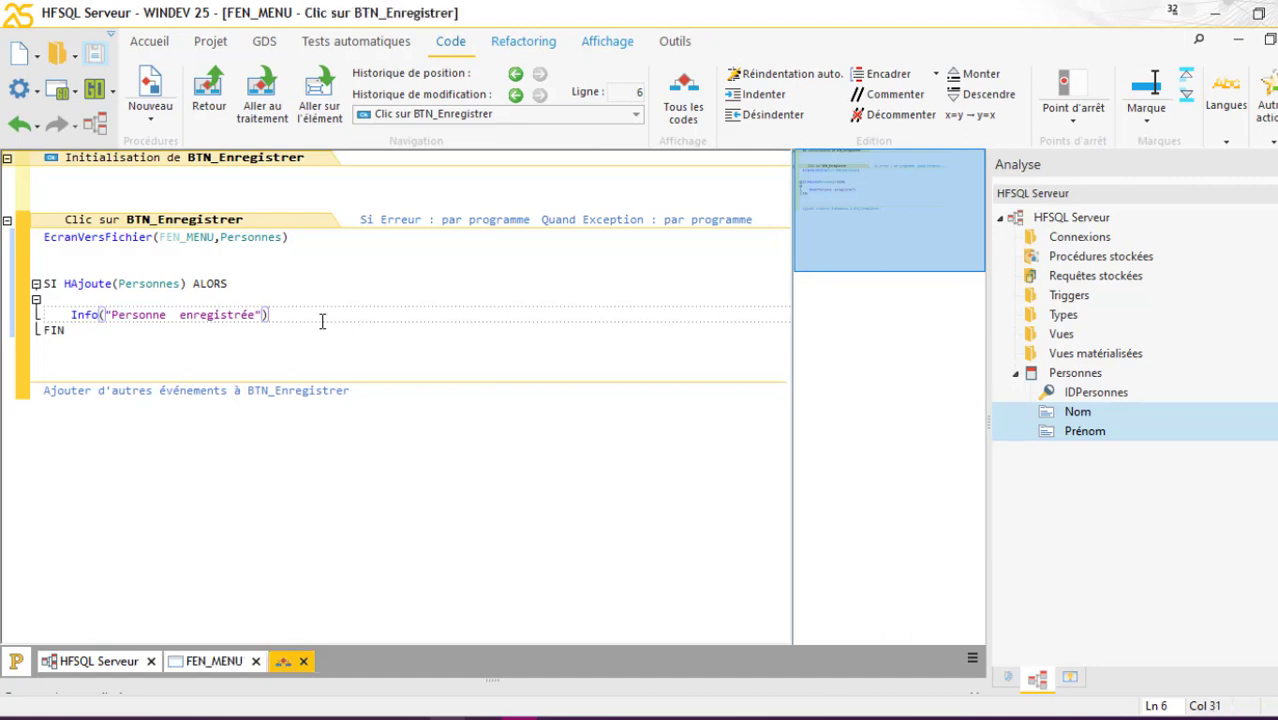
Add RAZ(GR_Personne) after the Info line, save with Ctrl+S, and launch the window test
key("Return")
key("Return")
type("r")
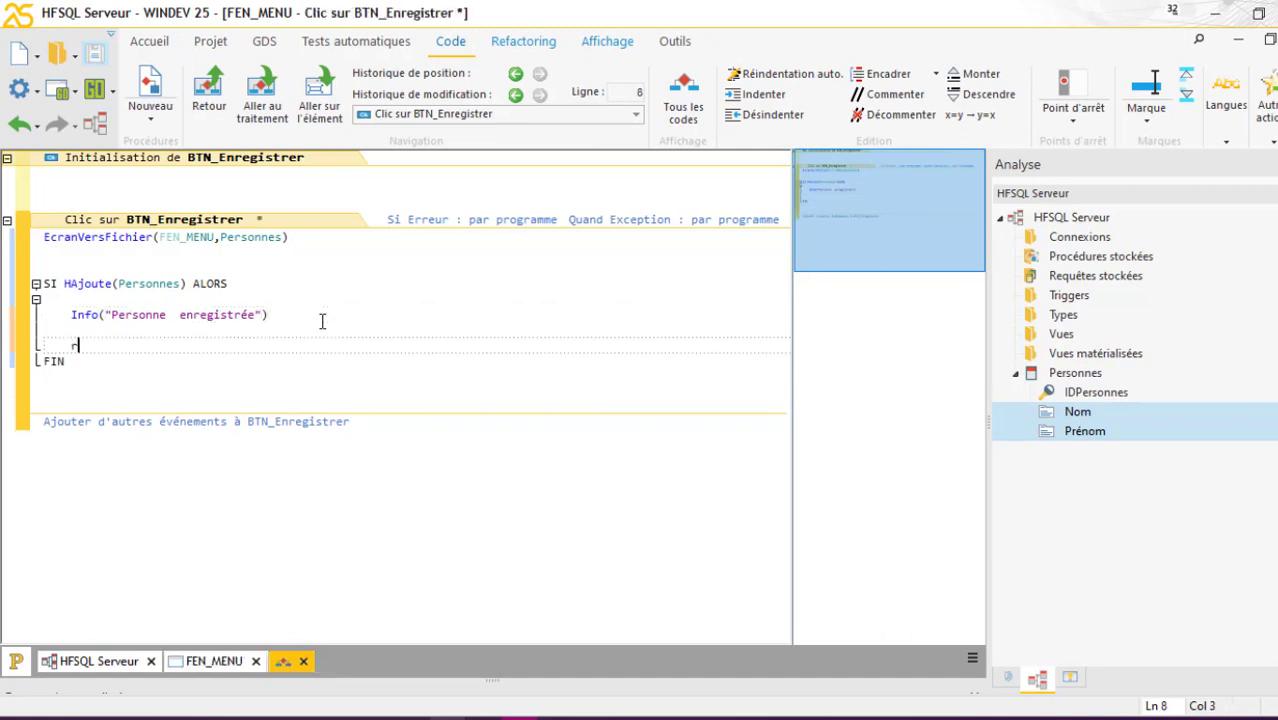
type("az(gr")
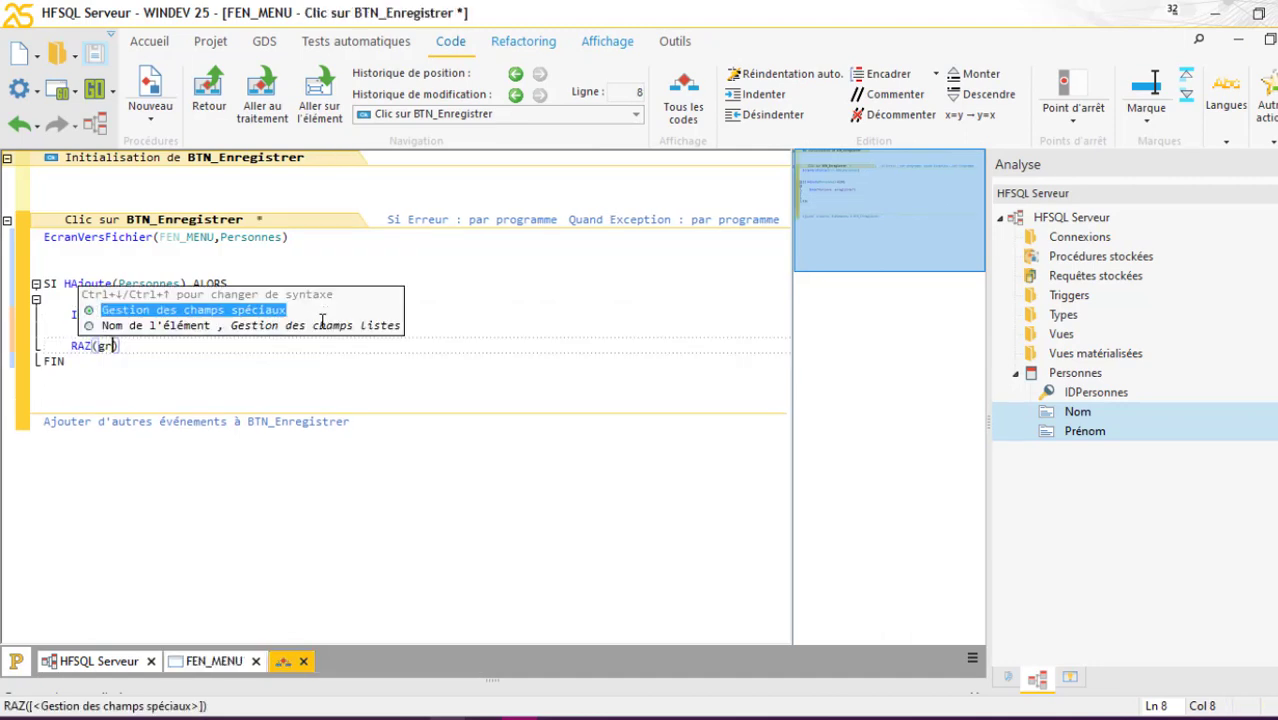
key("ctrl+space")
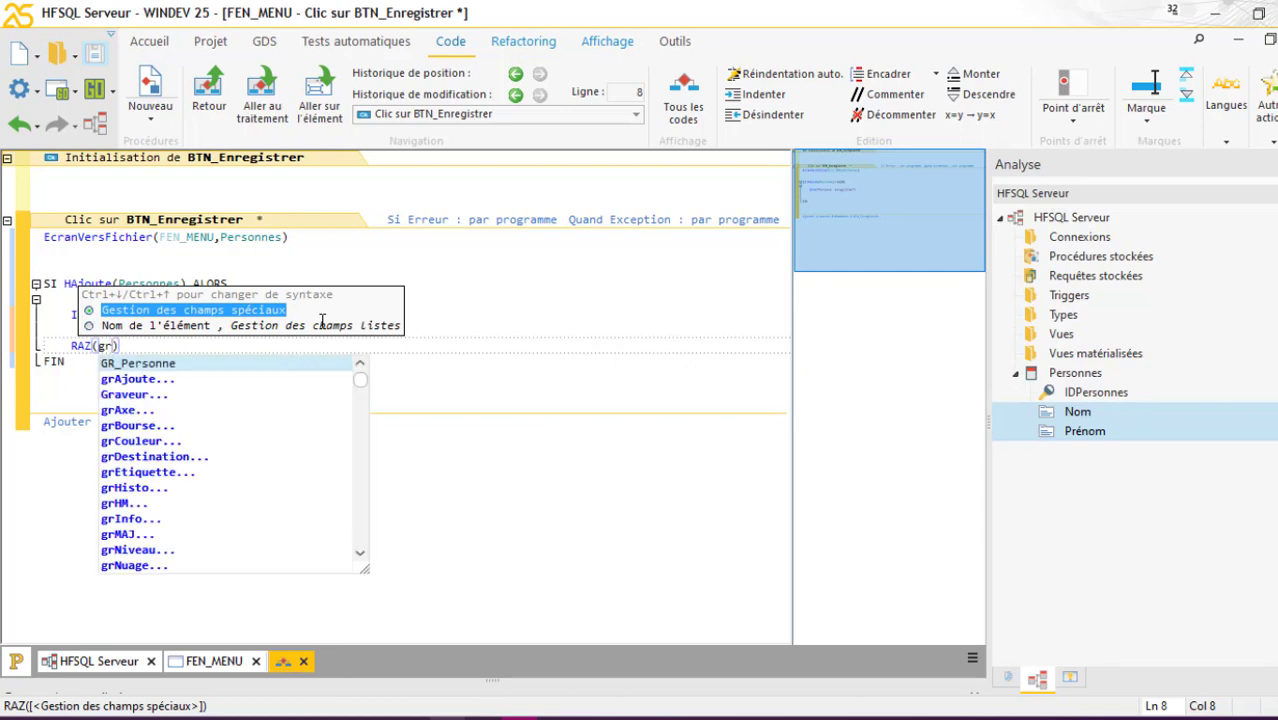
key("Return")
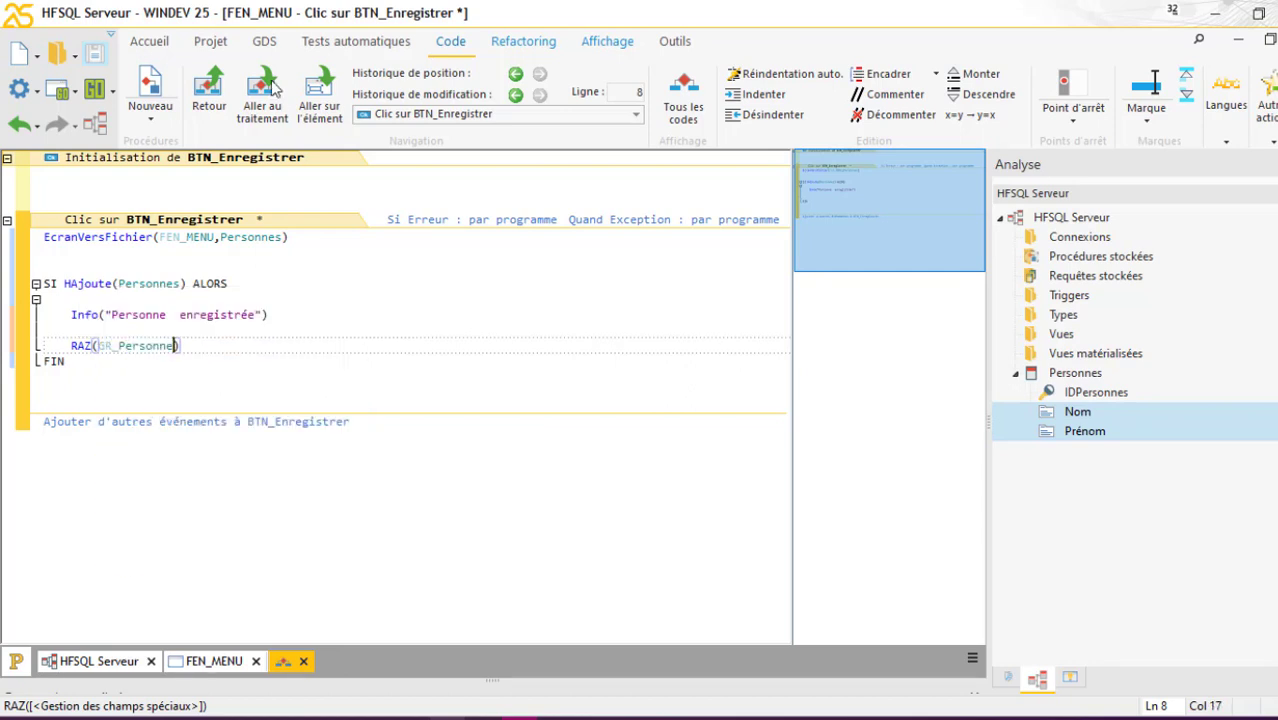
key("ctrl+s")
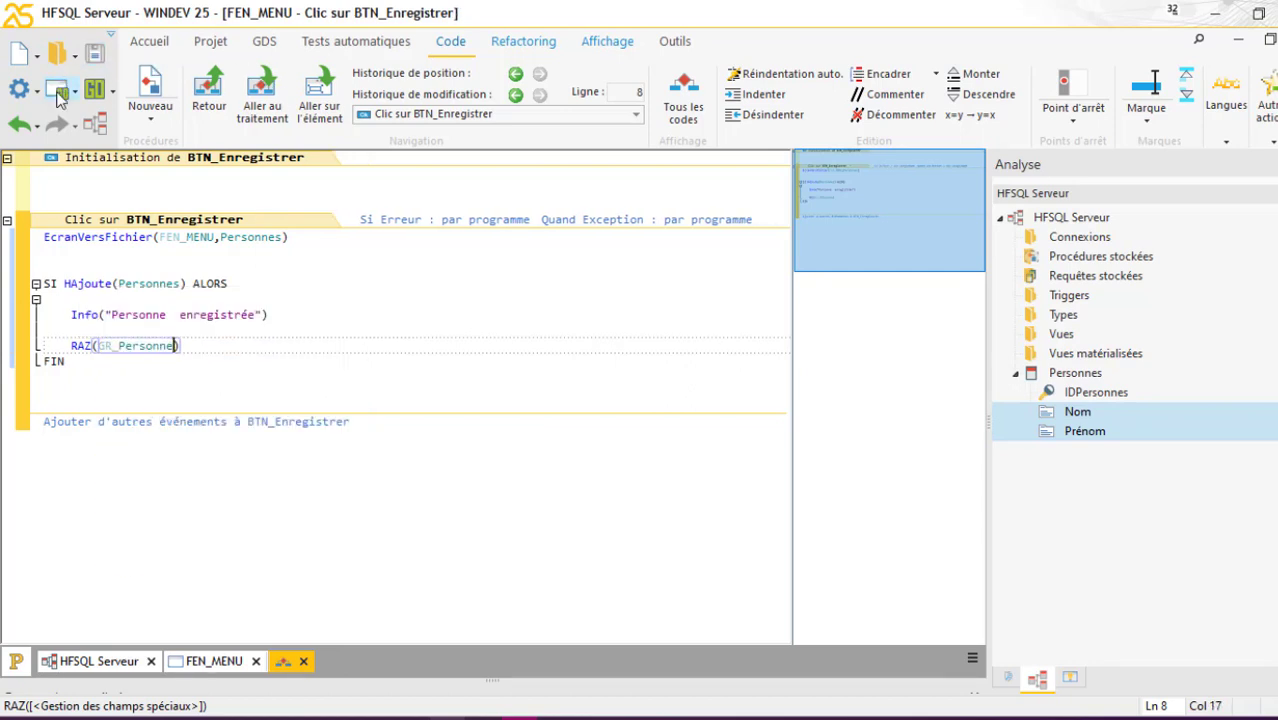
left_click(58, 89)
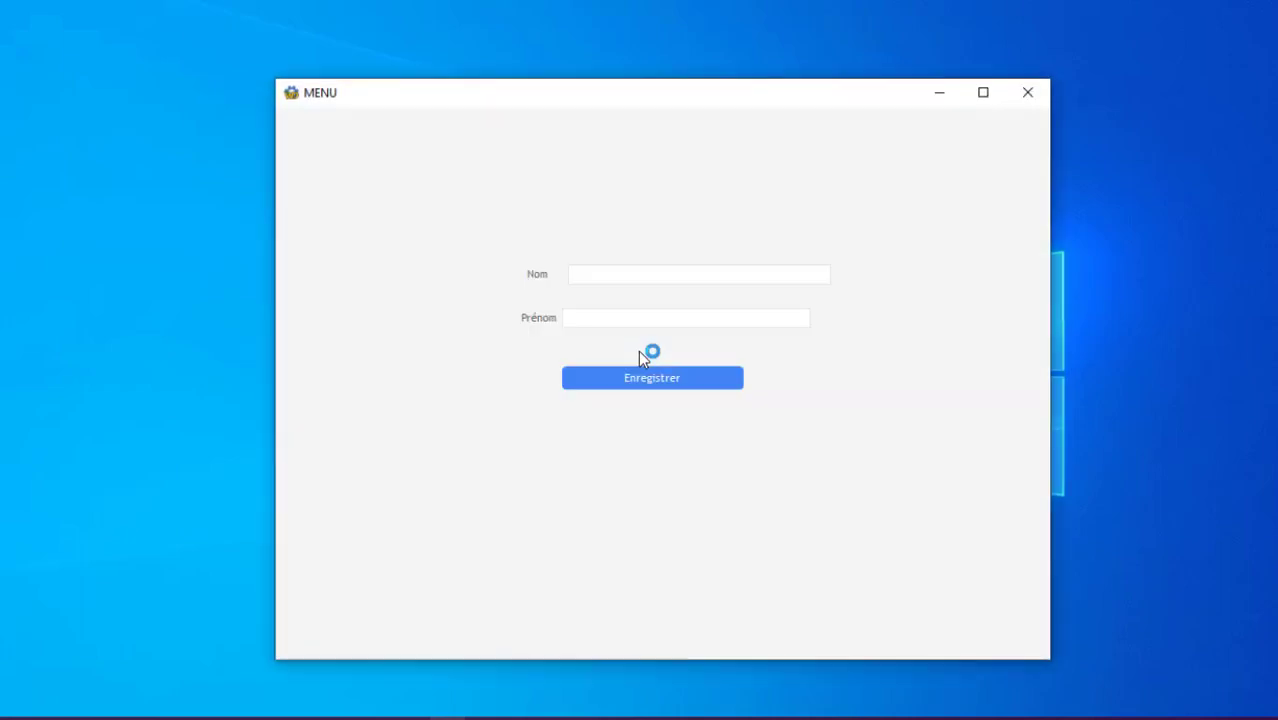
Type a test person's last name and first name into the Nom and Prénom fields
left_click(651, 273)
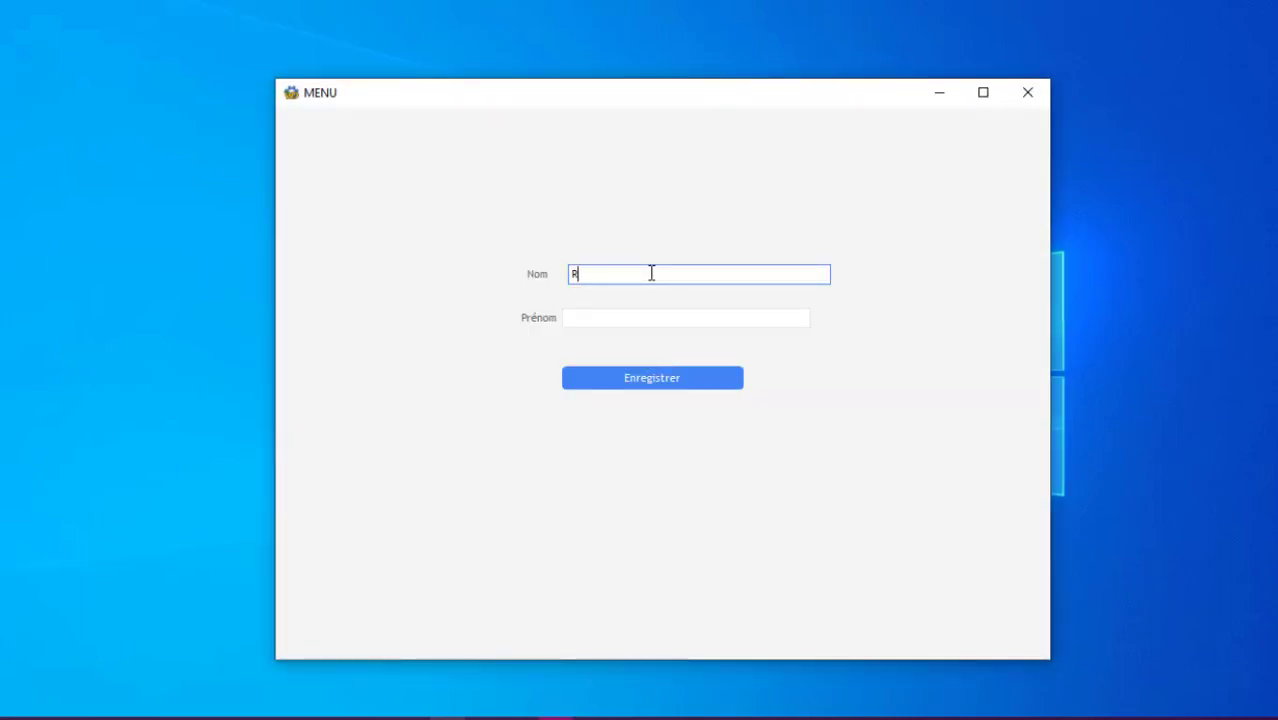
type("Rodriguez")
key("BackSpace")
key("BackSpace")
key("BackSpace")
key("BackSpace")
key("BackSpace")
key("BackSpace")
key("BackSpace")
key("BackSpace")
key("BackSpace")
key("BackSpace")
key("BackSpace")
key("BackSpace")
key("Tab")
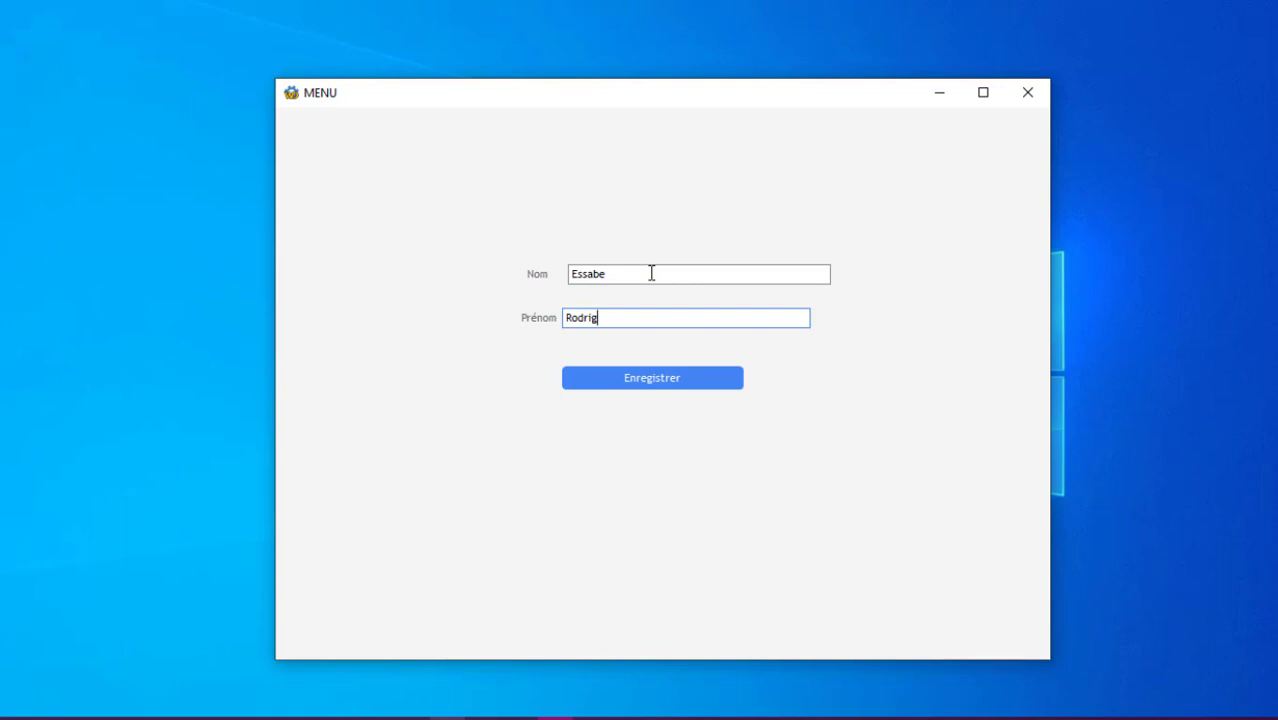
key("BackSpace")
key("BackSpace")
type("iguez")
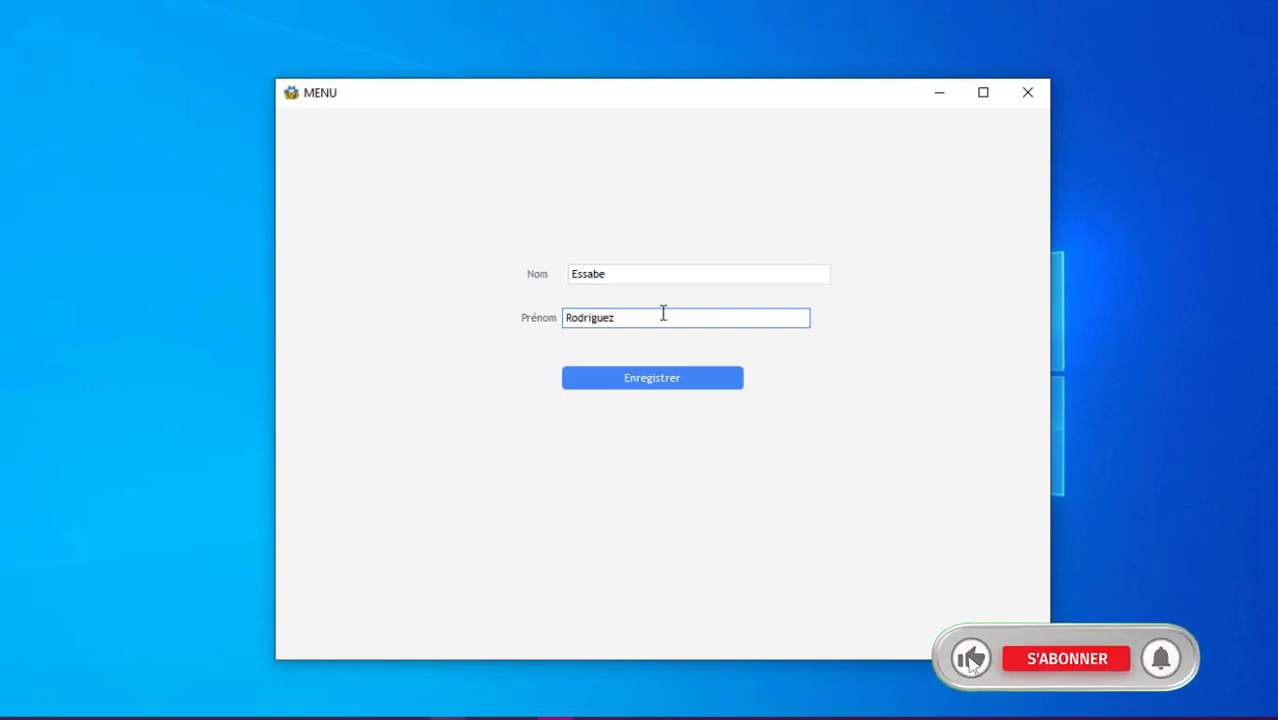
Save the person with Enregistrer, dismiss the confirmation, and close the test window
left_click(641, 382)
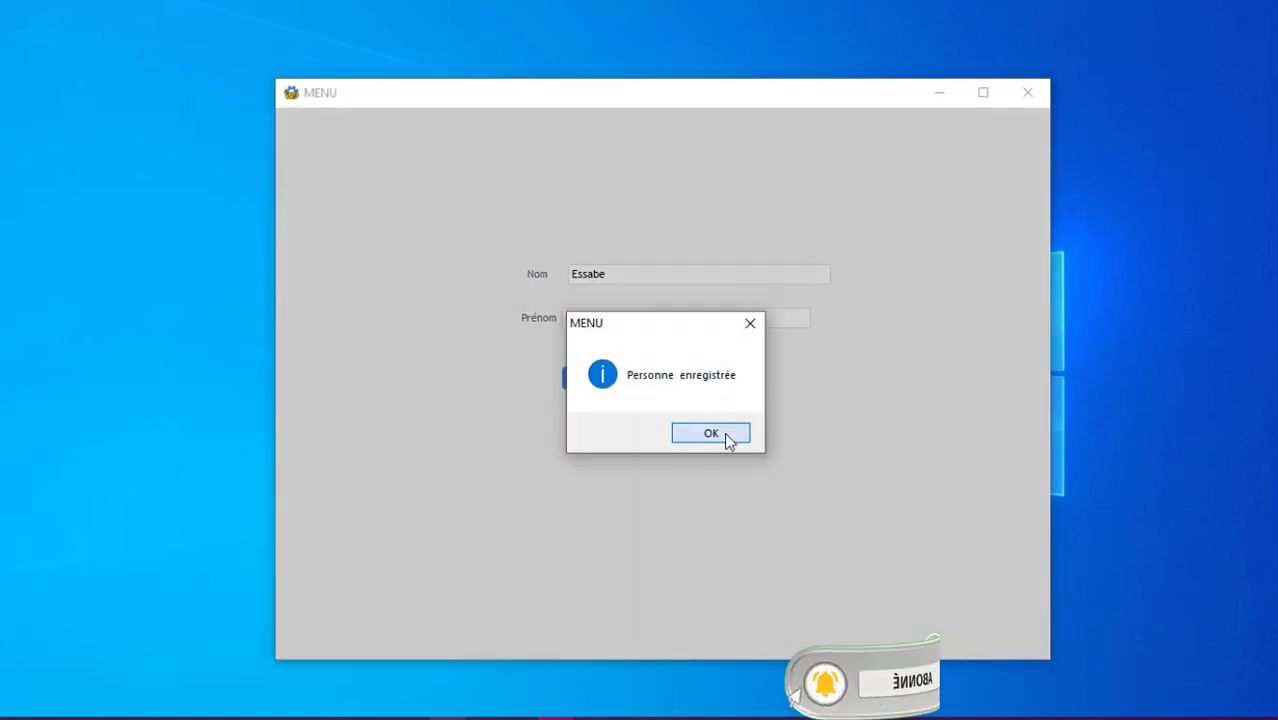
left_click(727, 438)
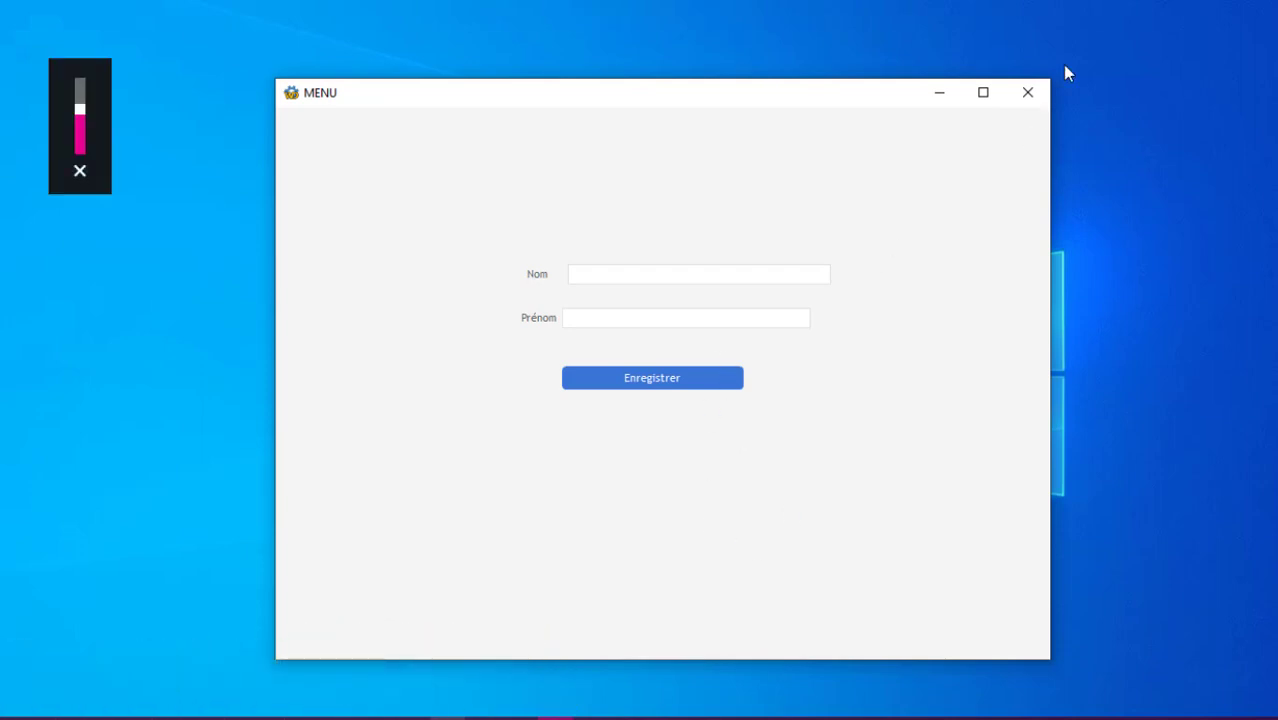
left_click(1030, 92)
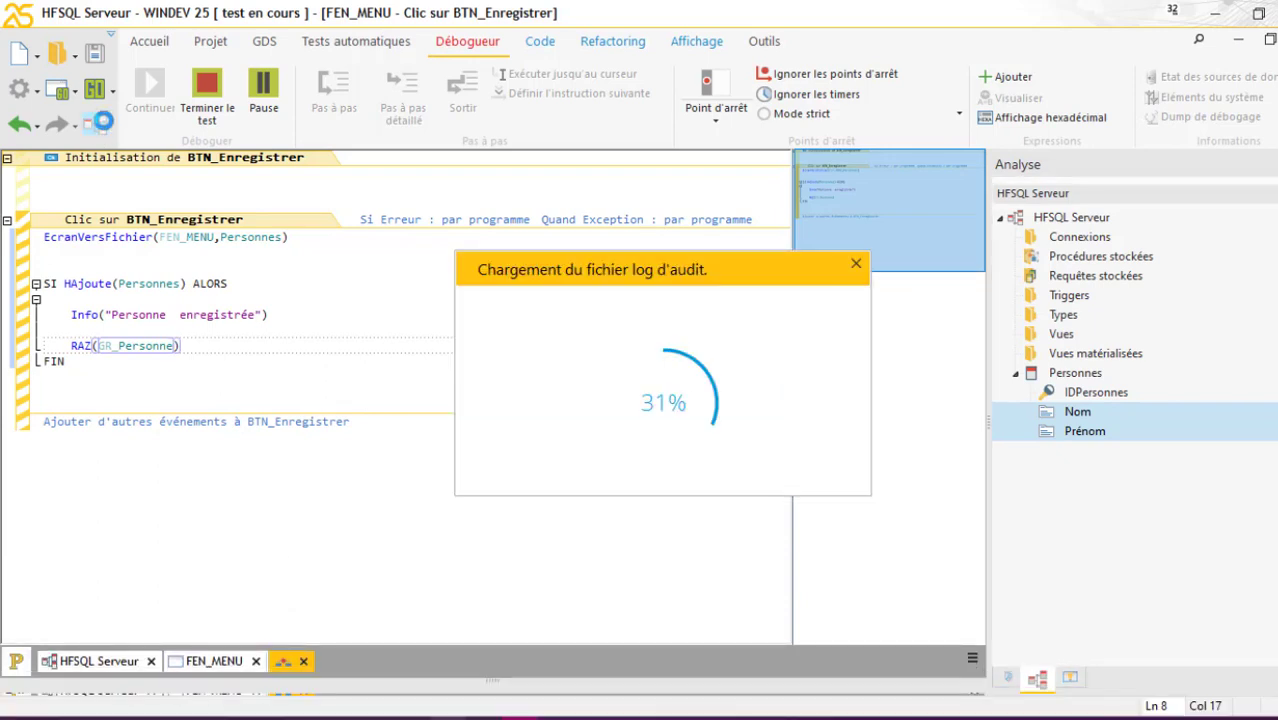
Open the Personnes data file in WDMap from the analysis, check its one record, then close WDMap
left_click(103, 122)
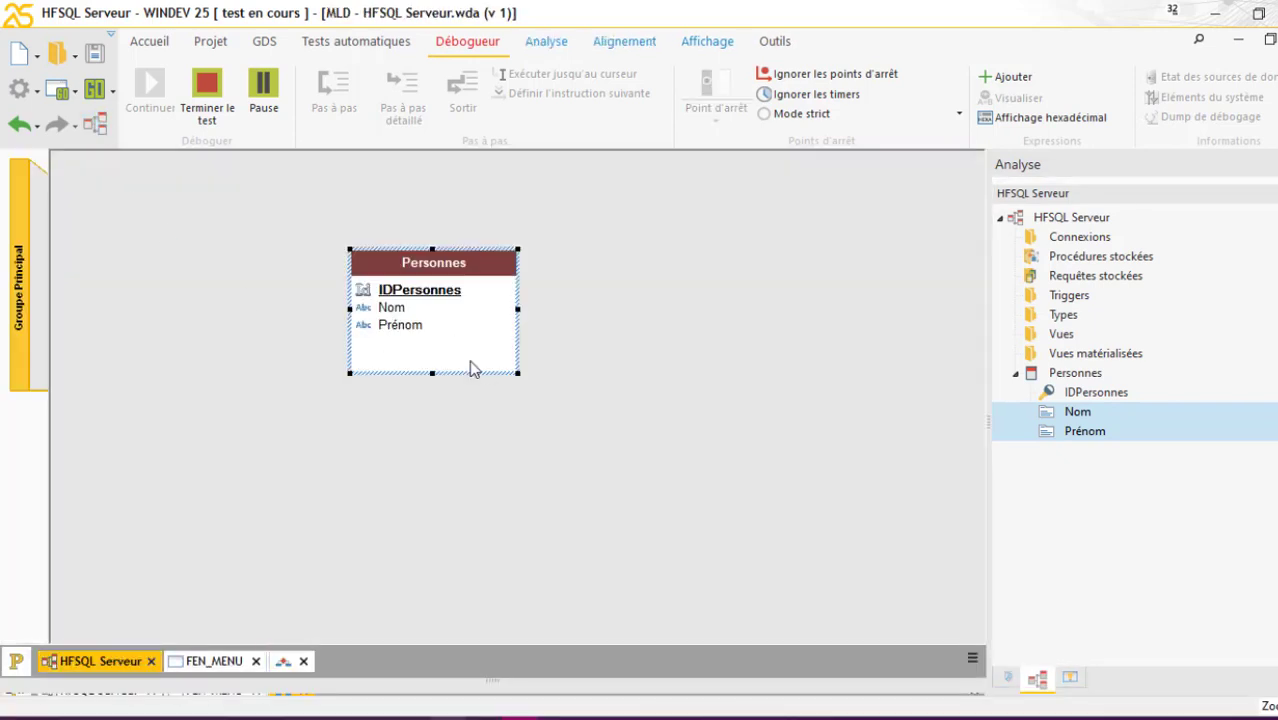
right_click(473, 369)
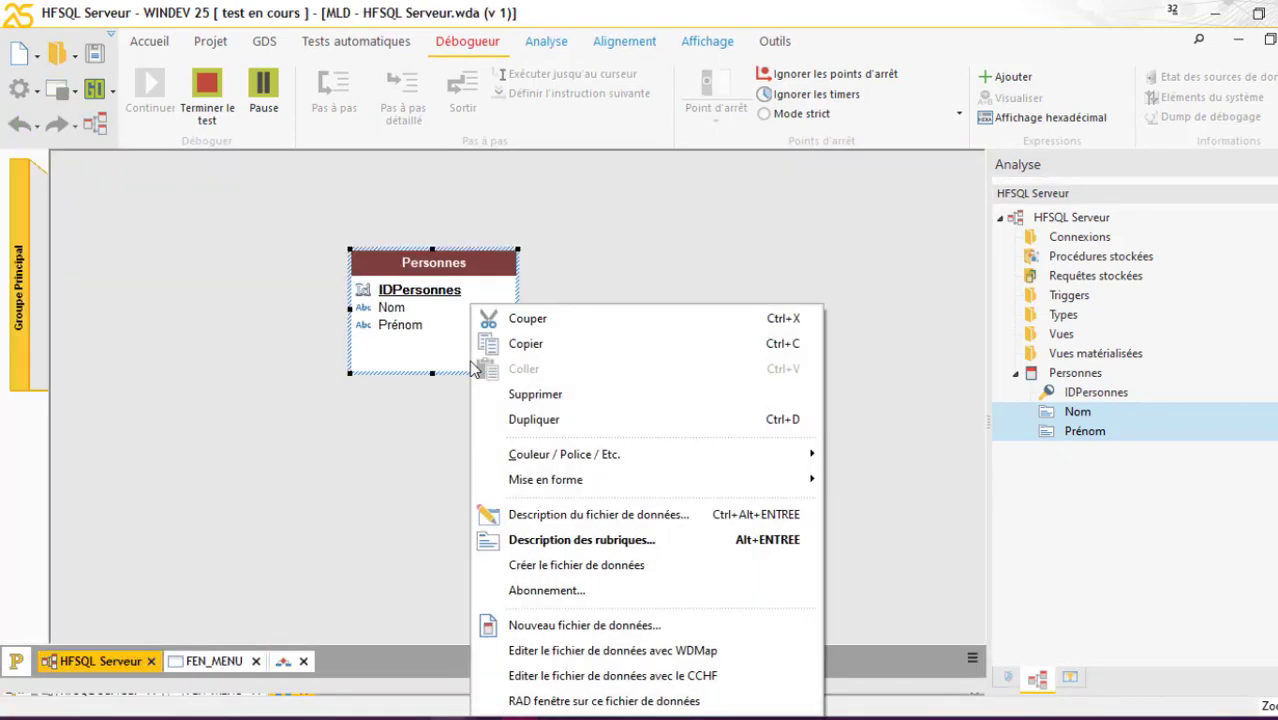
left_click(596, 652)
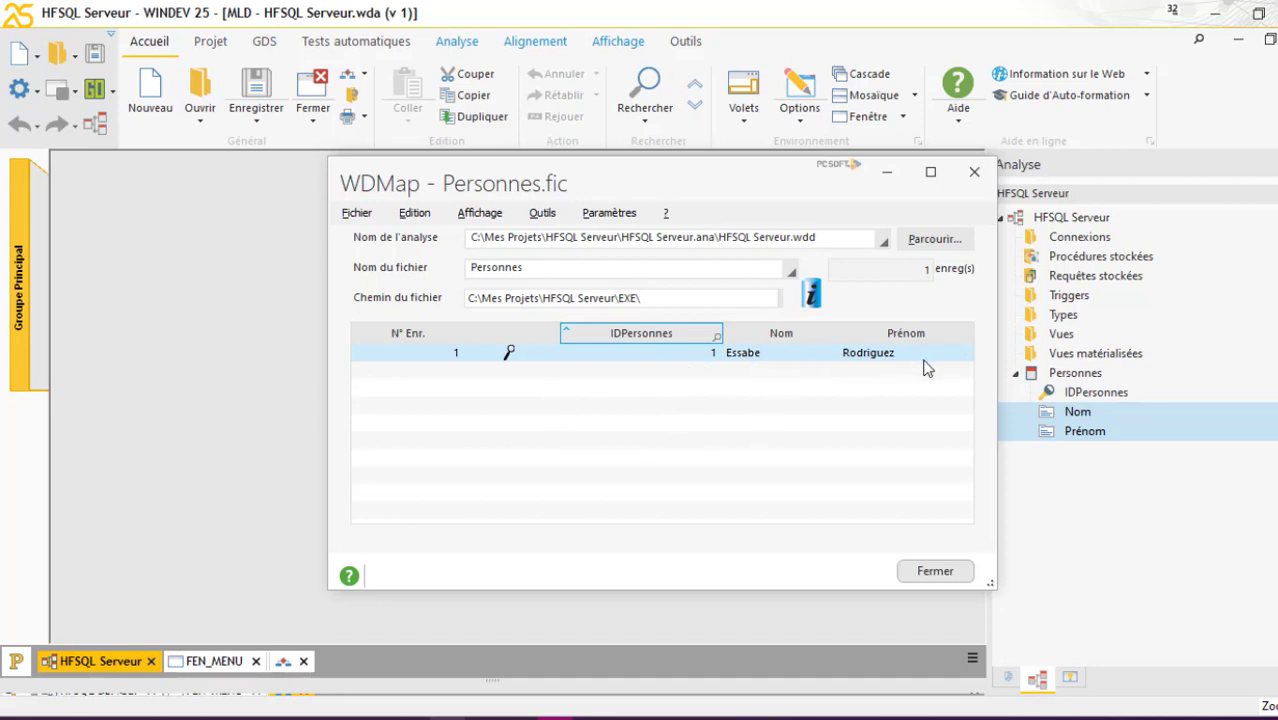
left_click(974, 172)
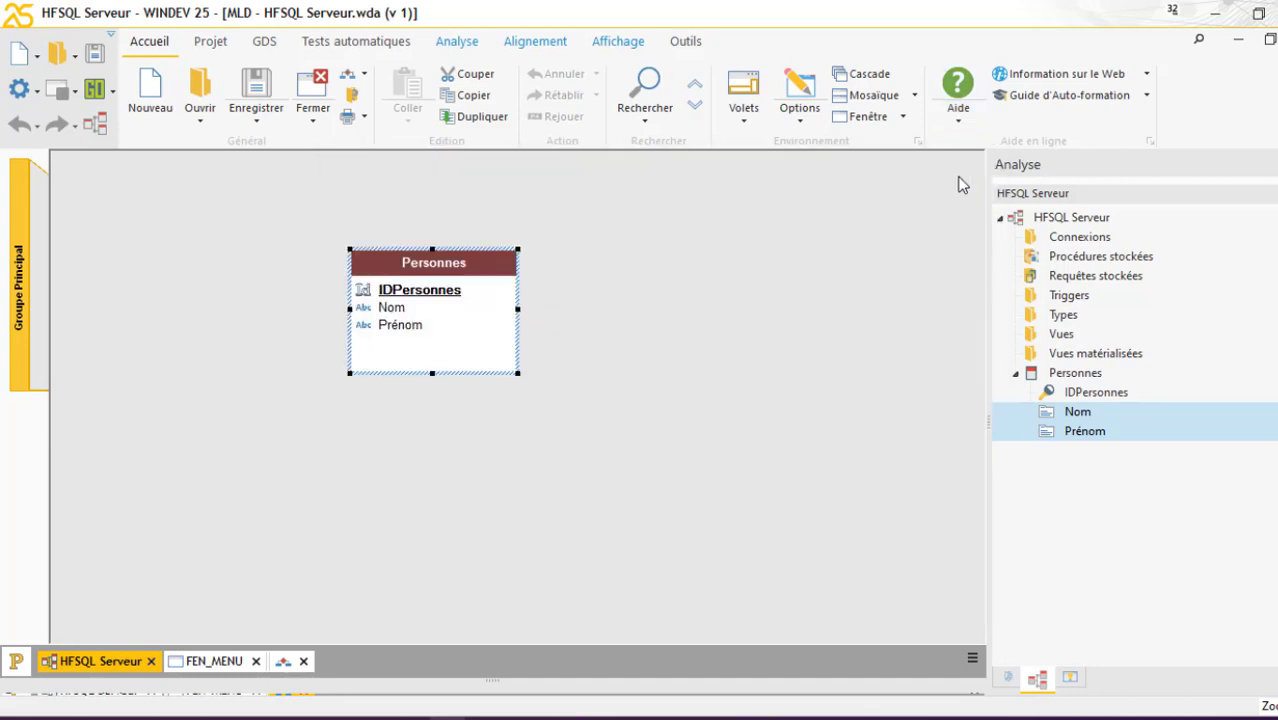
left_click(766, 319)
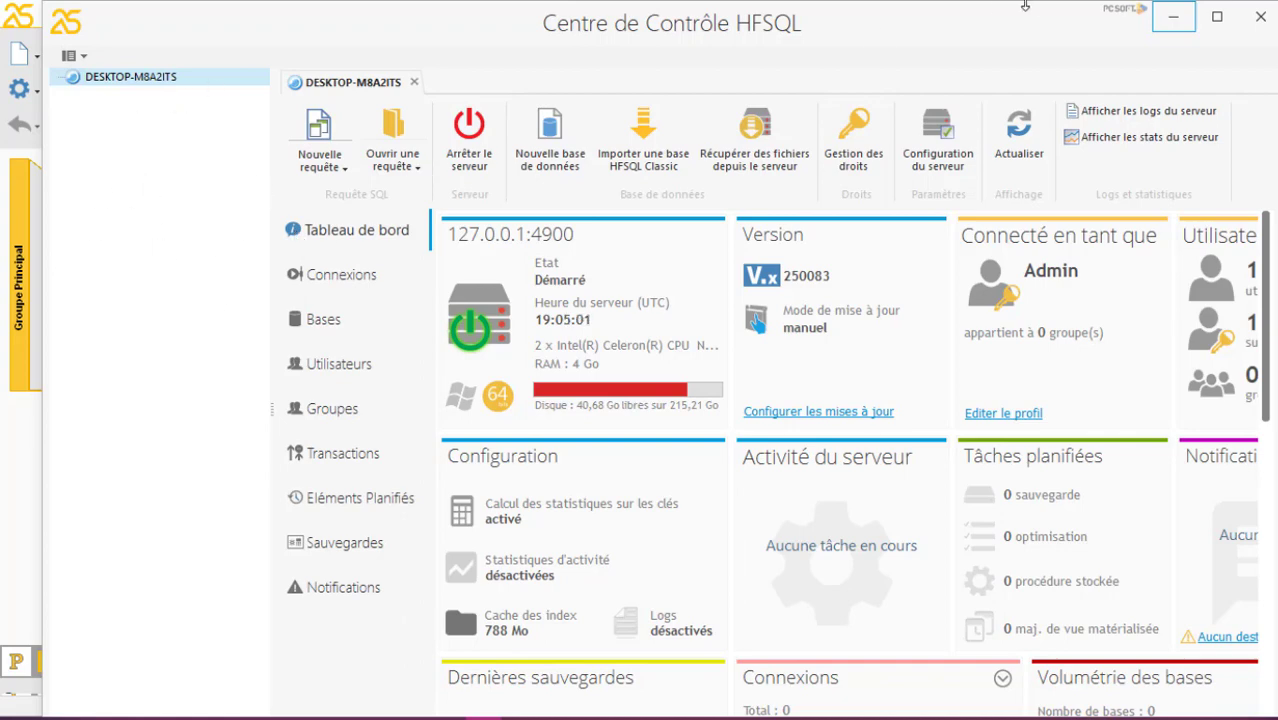
left_click(1178, 20)
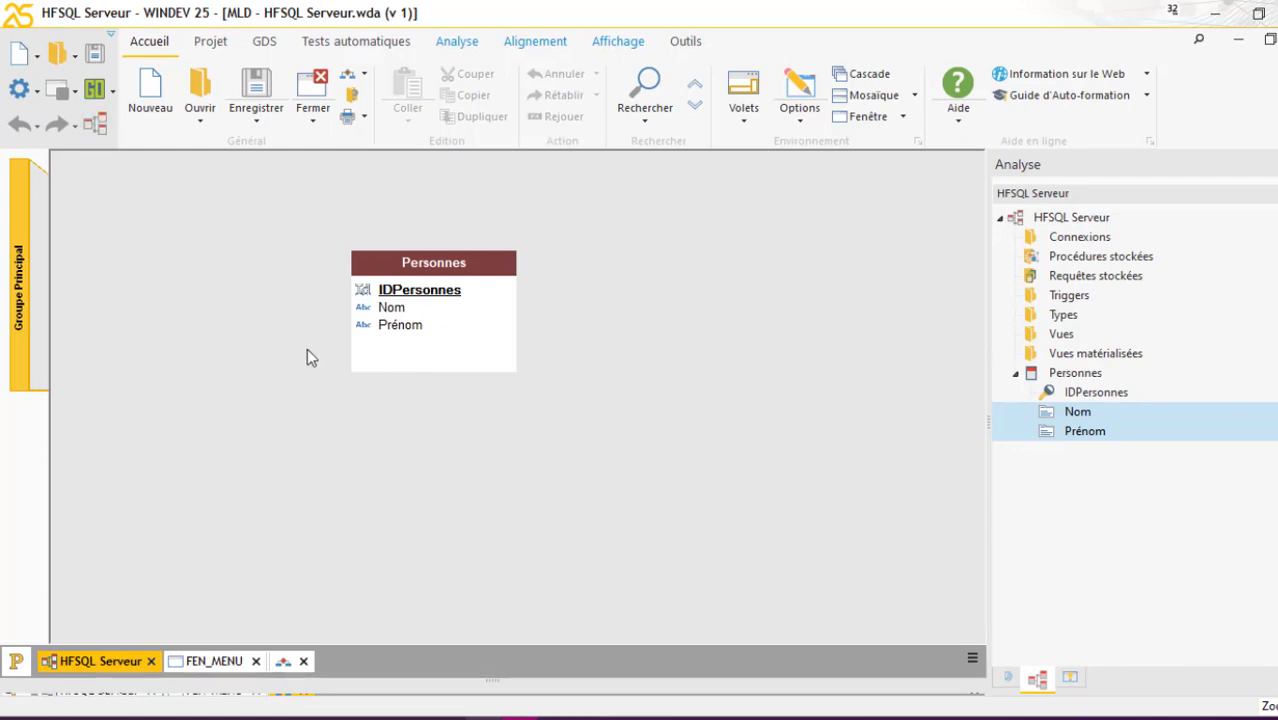
Begin a new HFSQL Client/Serveur connection to server 127.0.0.1 on port 4900
left_click(458, 44)
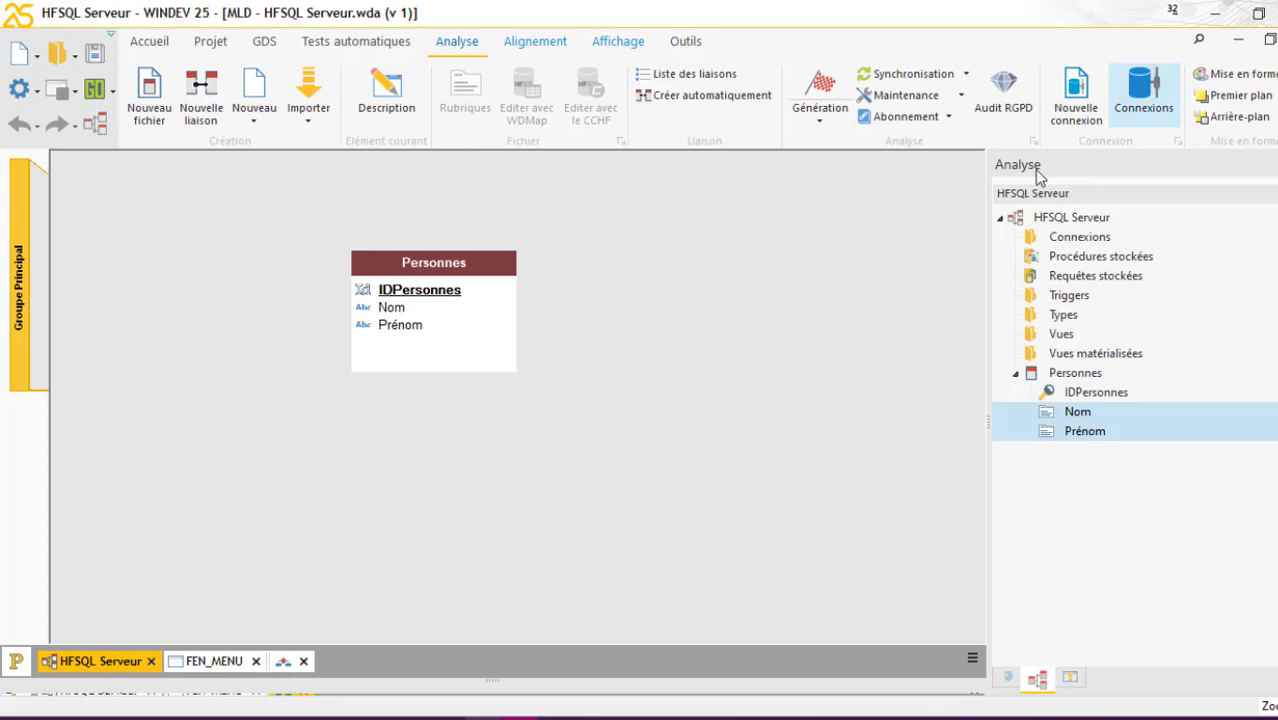
left_click(1087, 113)
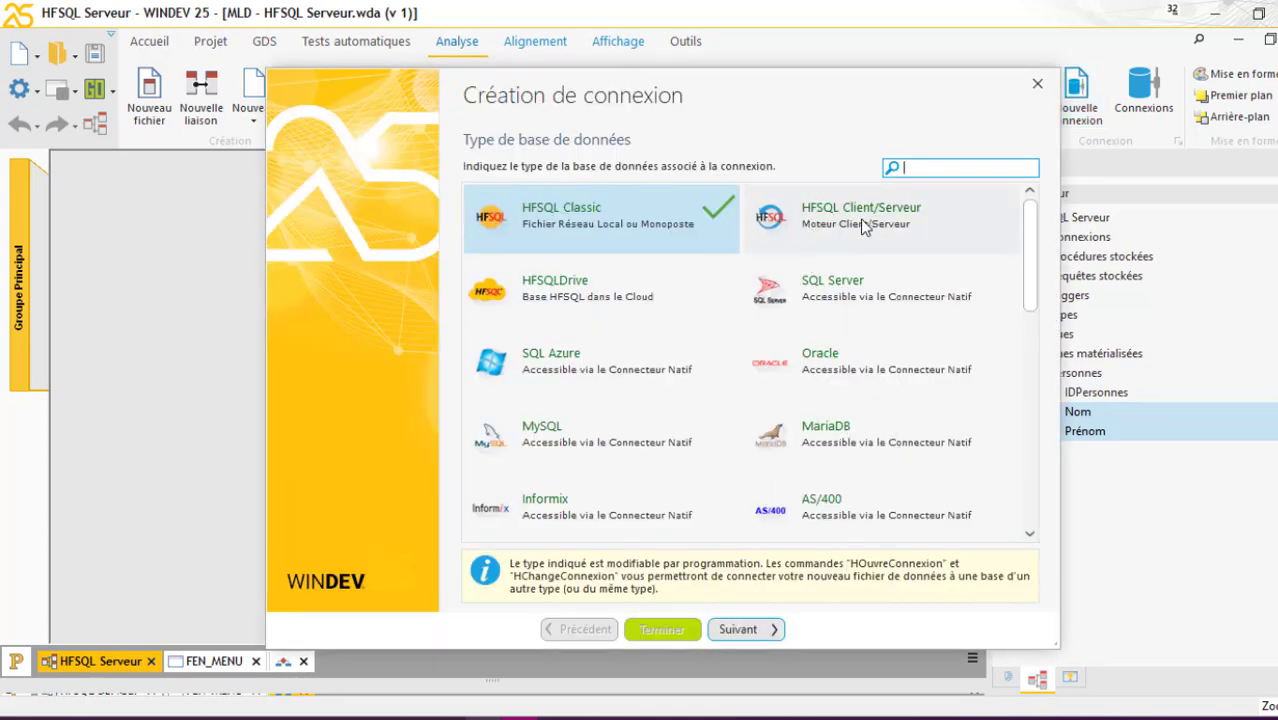
left_click(865, 226)
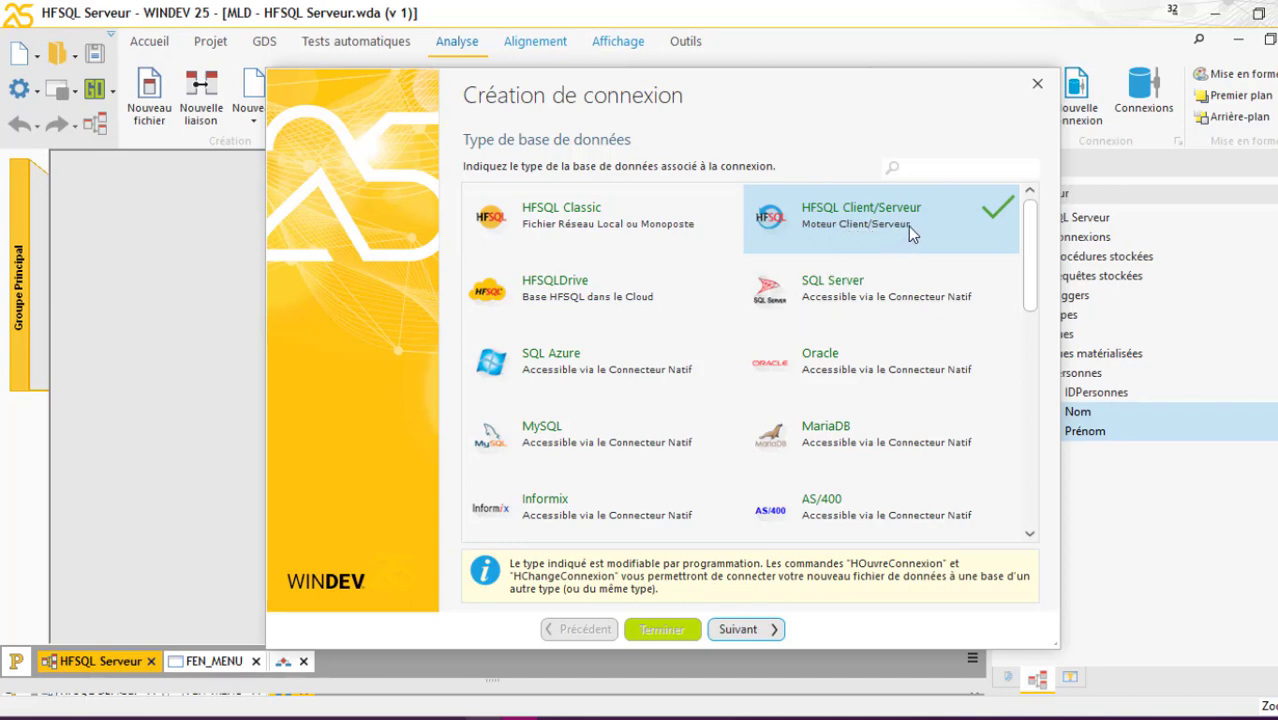
left_click(747, 631)
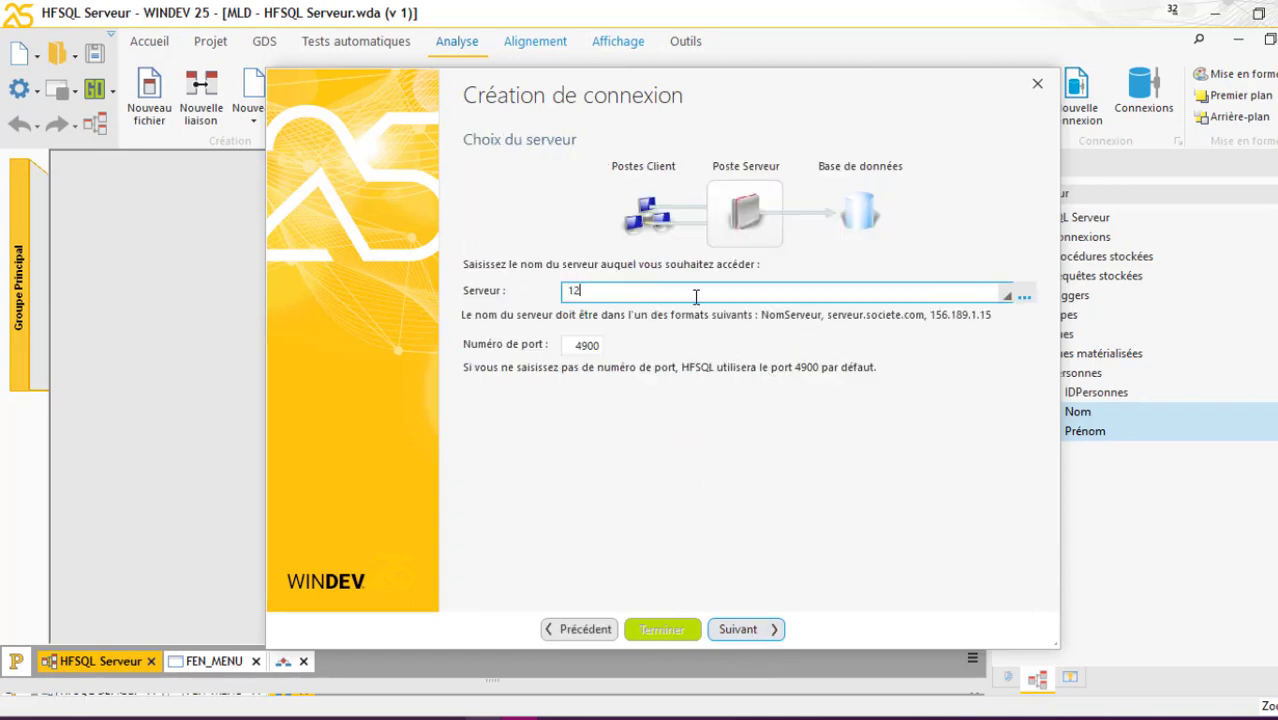
type("127.0.0.1")
left_click(749, 628)
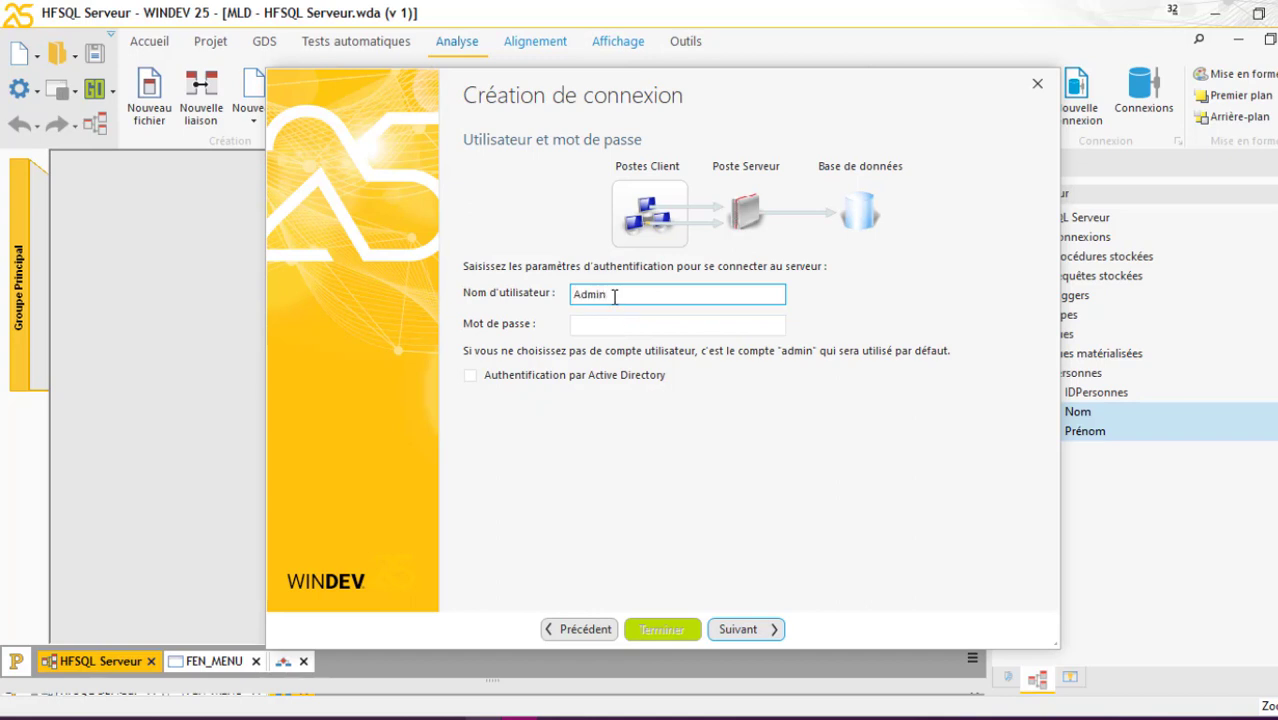
Enter the Admin account password, choose the HFSQL Serveur database, keep the name MaConnexion1, and finish
left_click(605, 325)
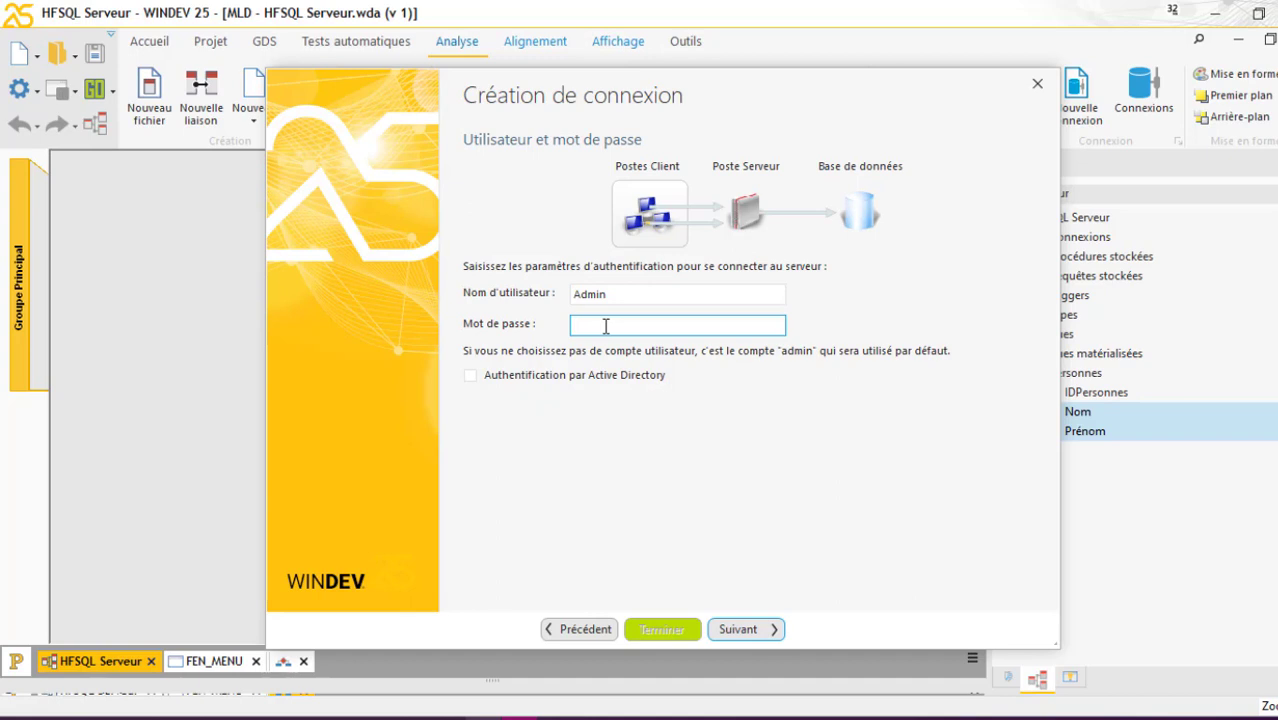
type("1234567890123456")
left_click(766, 639)
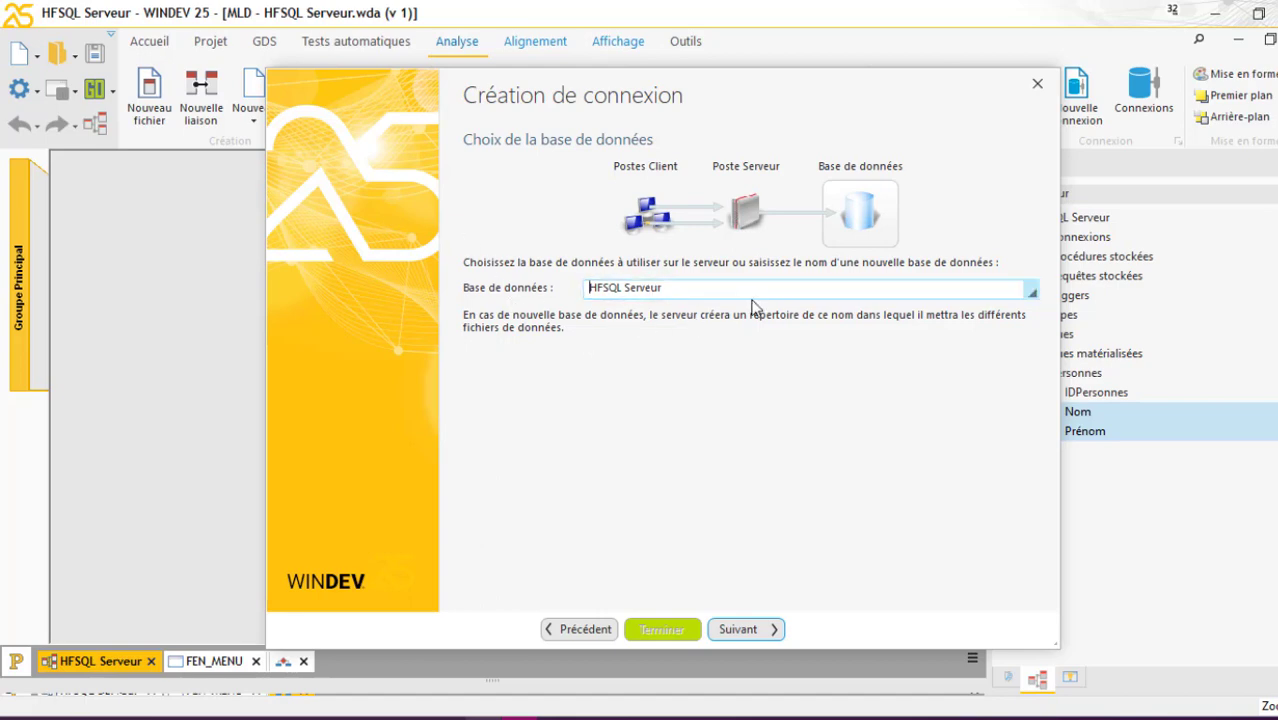
left_click(766, 630)
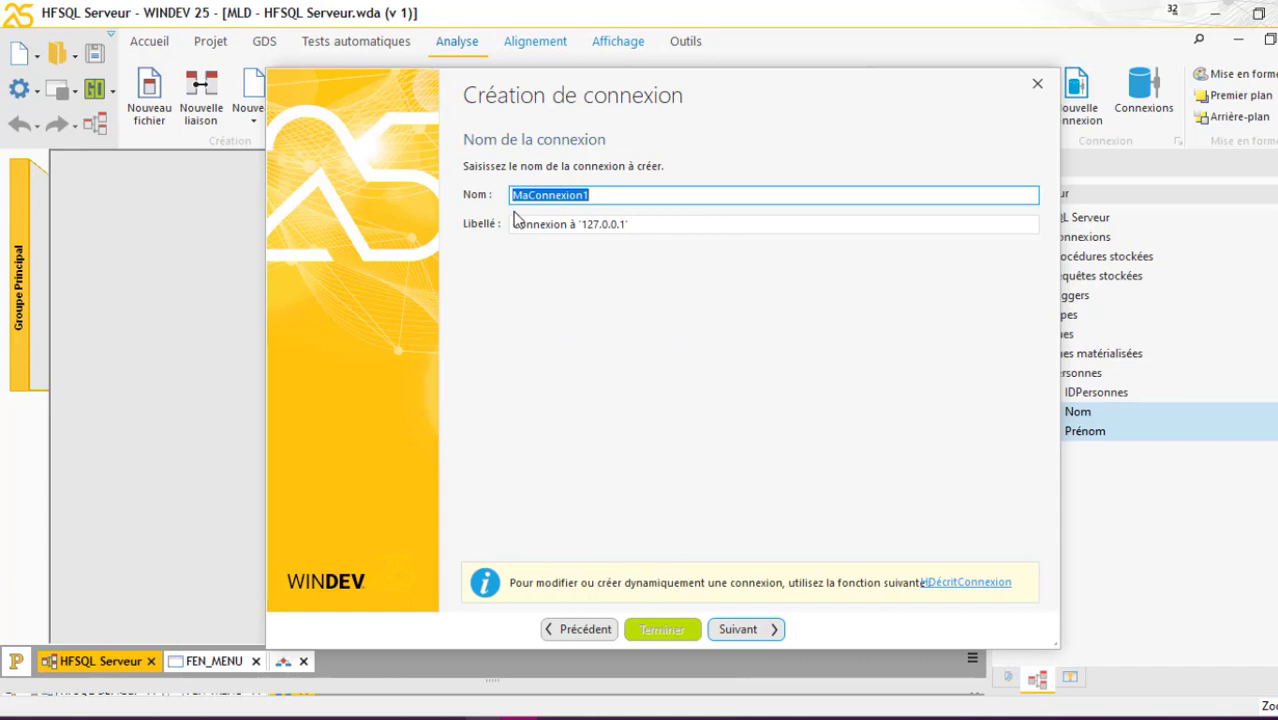
left_click(643, 197)
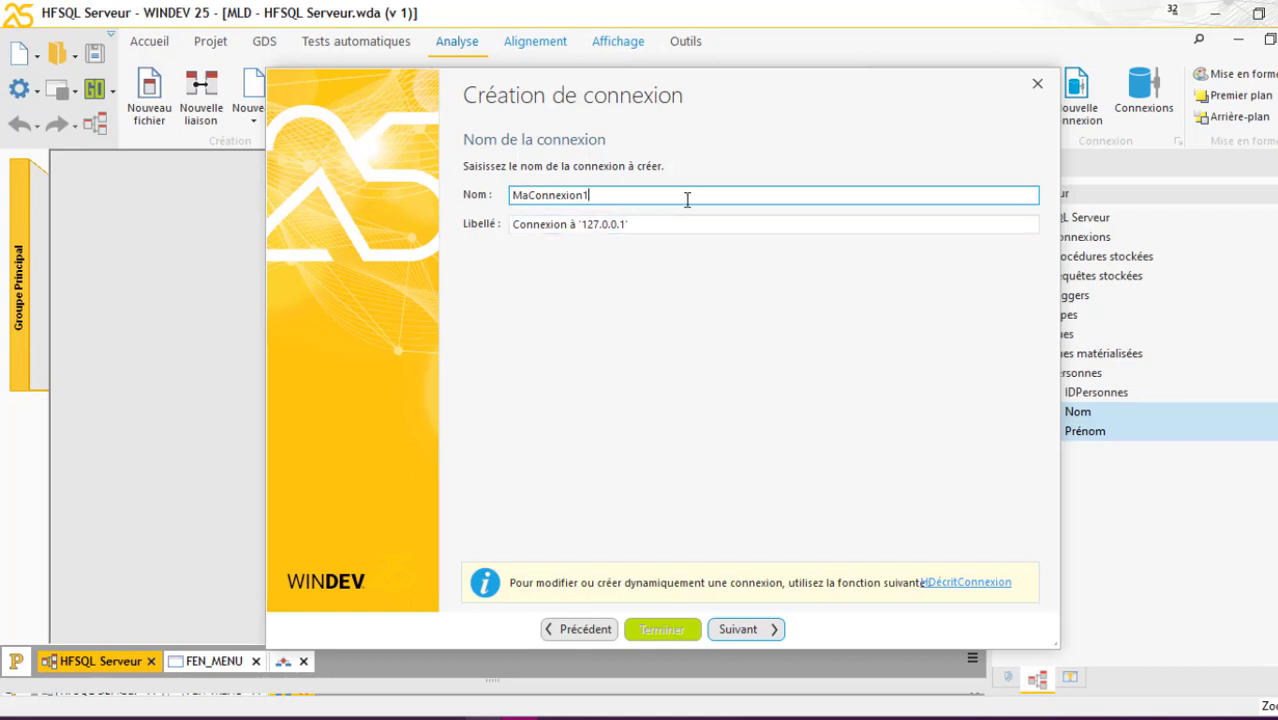
left_click(768, 633)
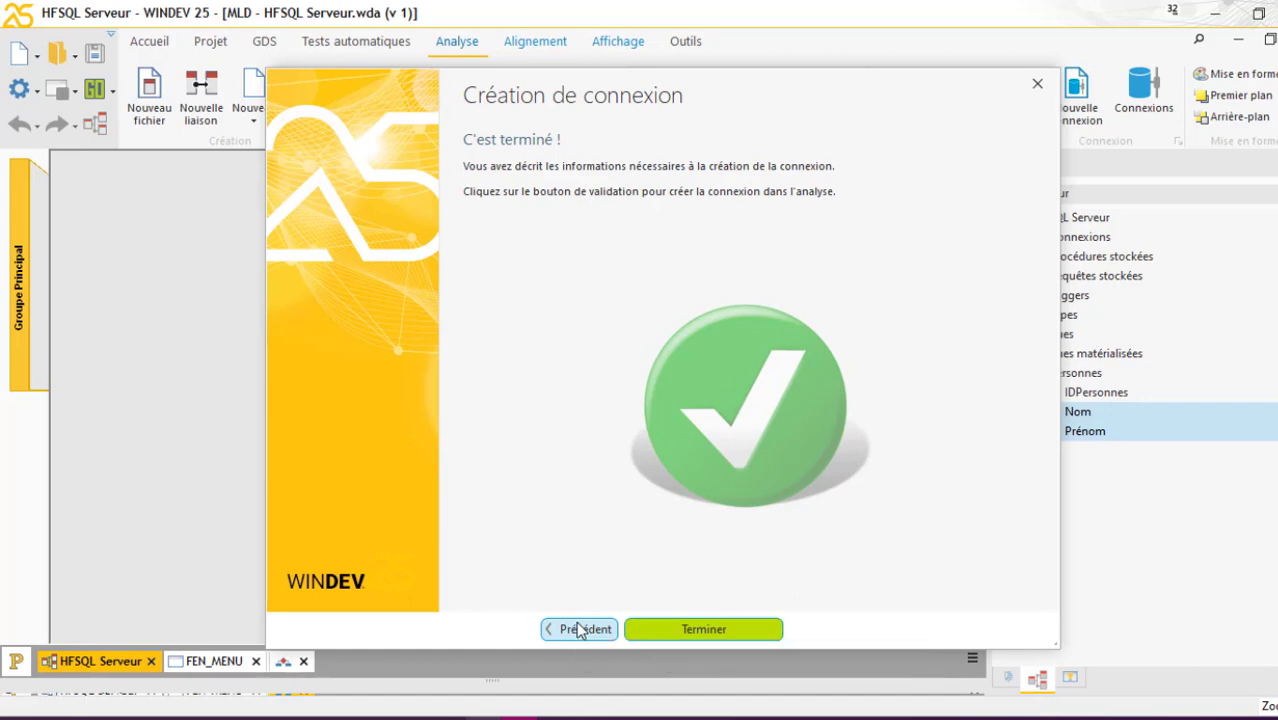
left_click(716, 631)
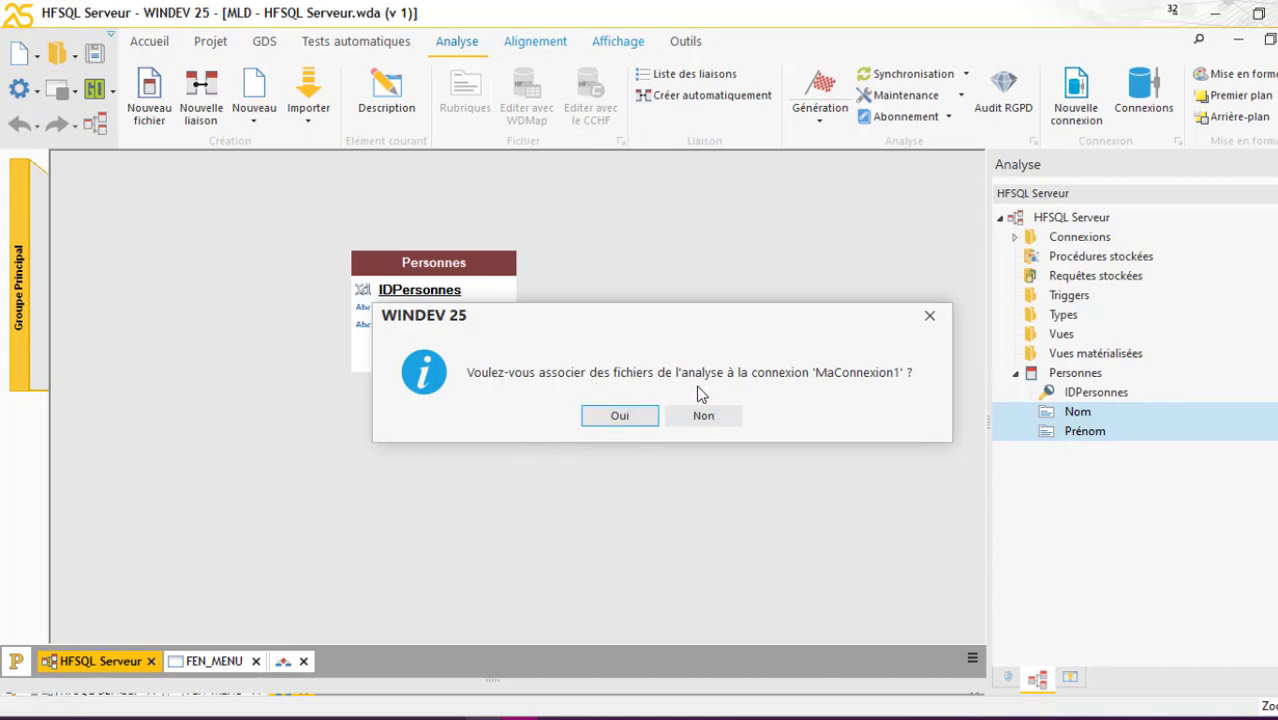
Associate the Personnes file with MaConnexion1 and copy its data to the HFSQL server now
left_click(617, 418)
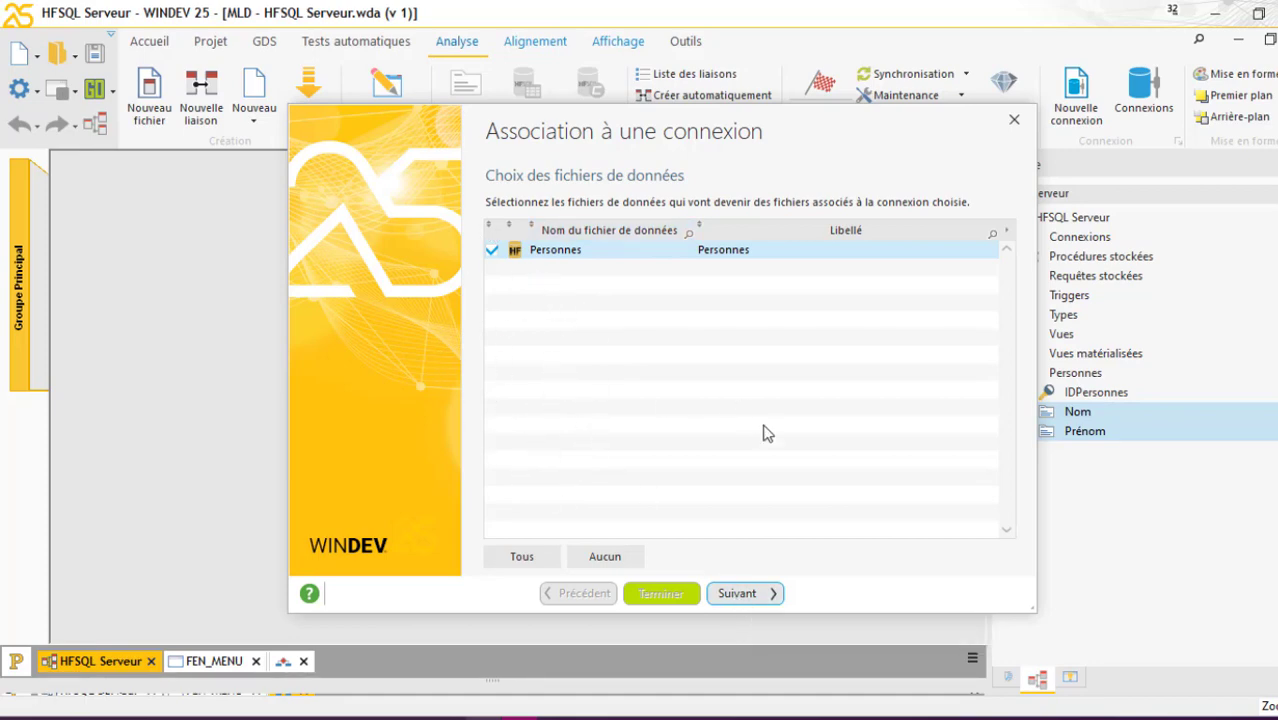
left_click(740, 593)
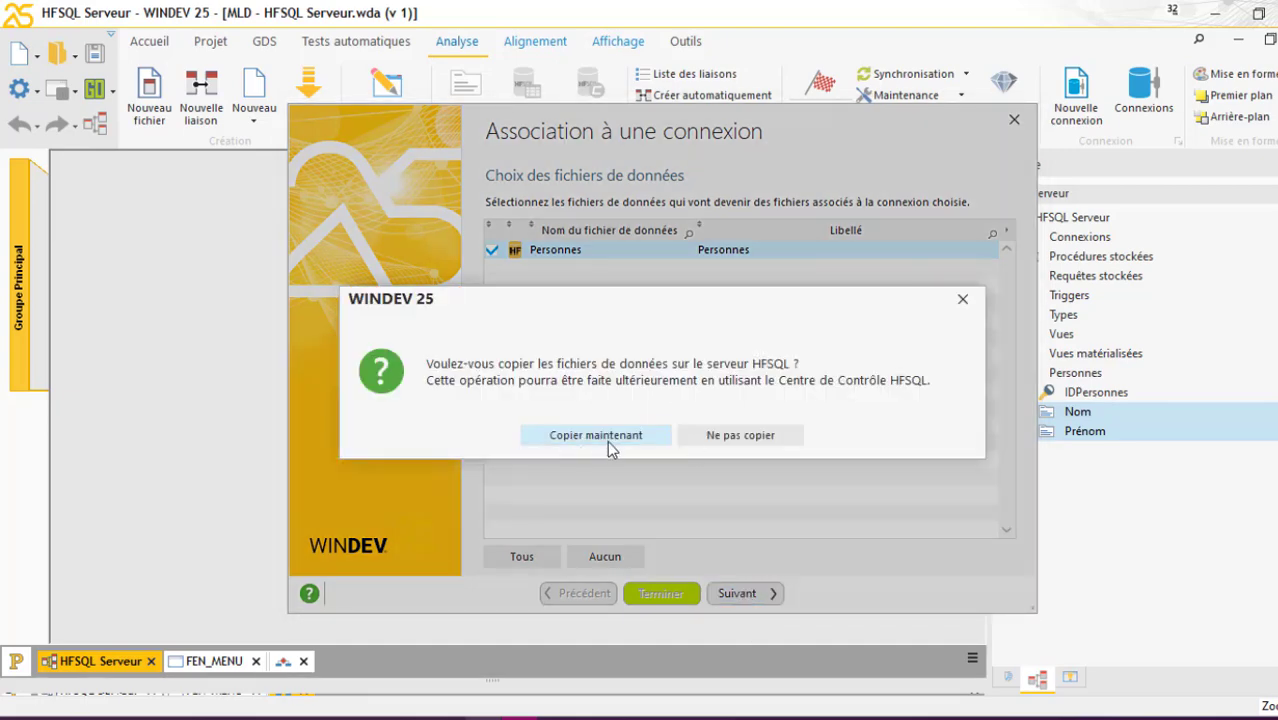
left_click(608, 436)
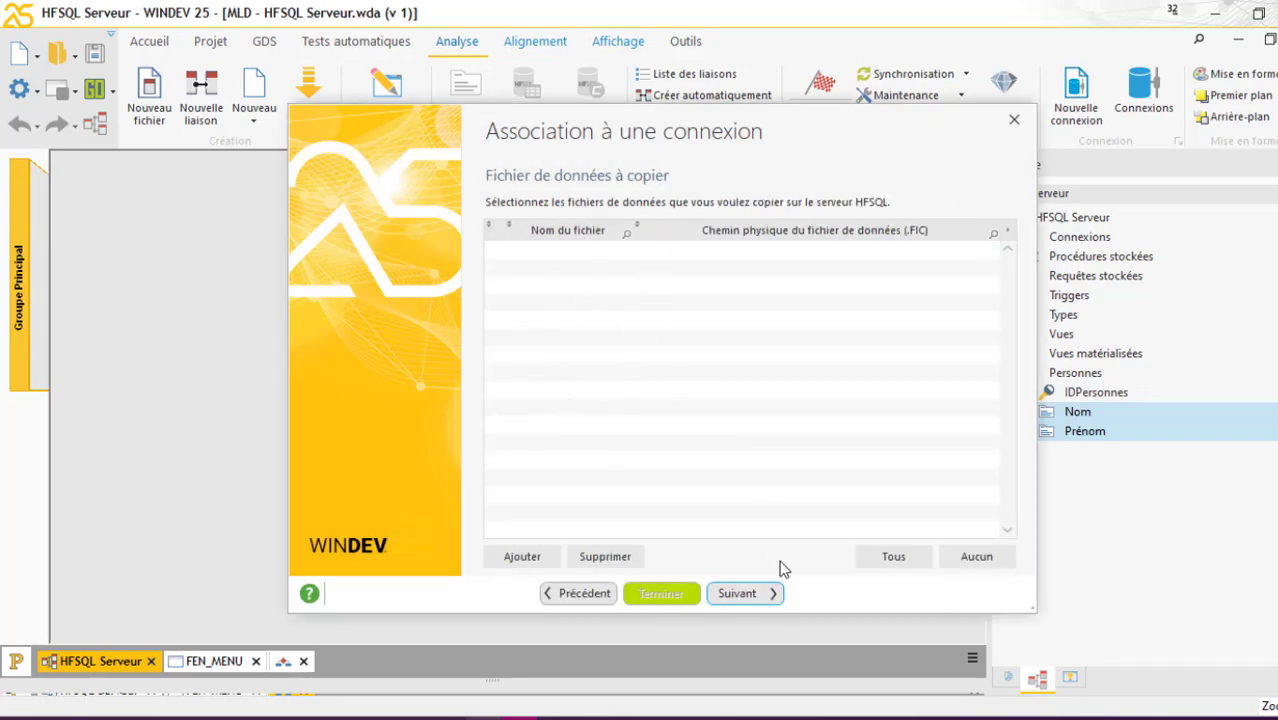
left_click(766, 596)
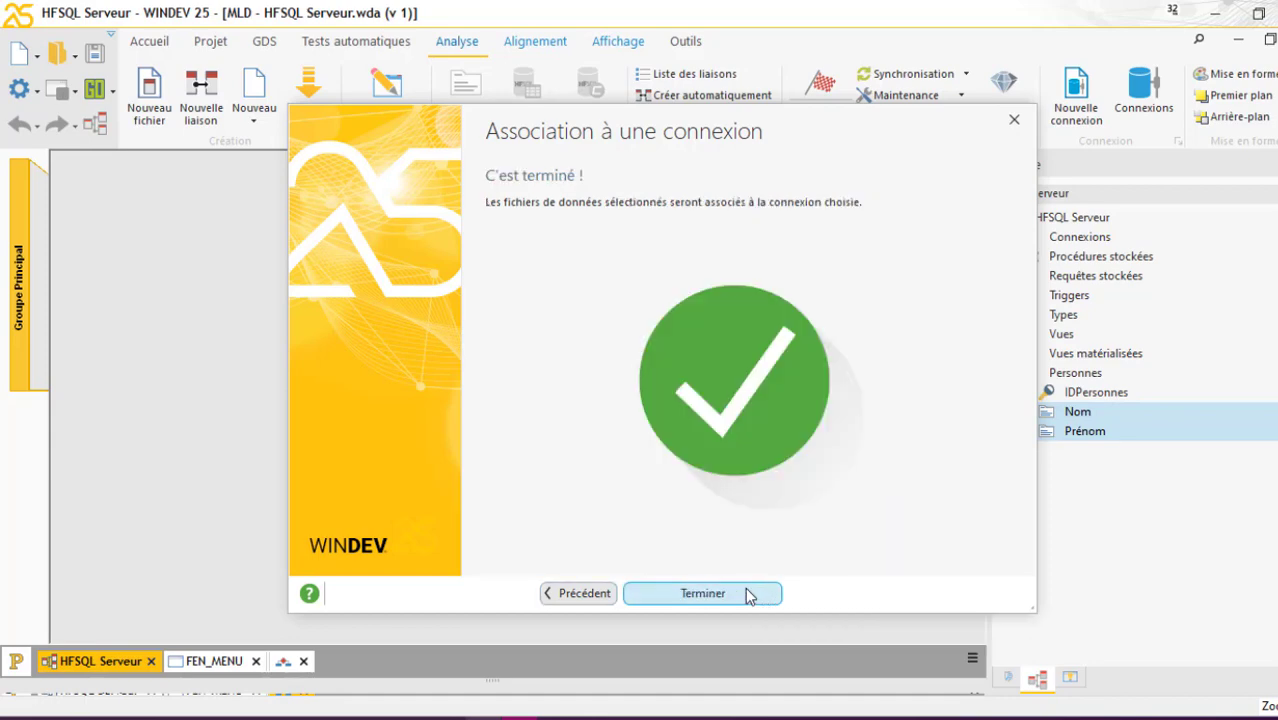
left_click(749, 594)
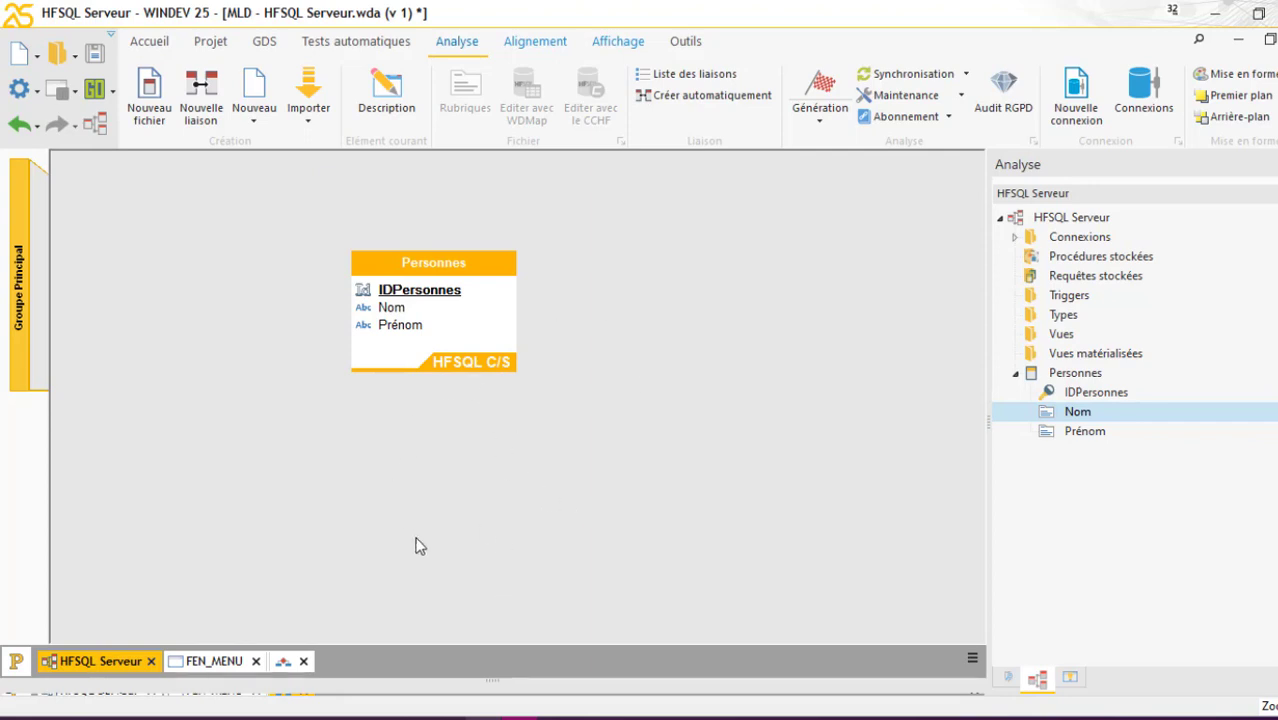
Save the analysis and stop the local HFSQL server from the Control Center
left_click(100, 54)
left_click(484, 719)
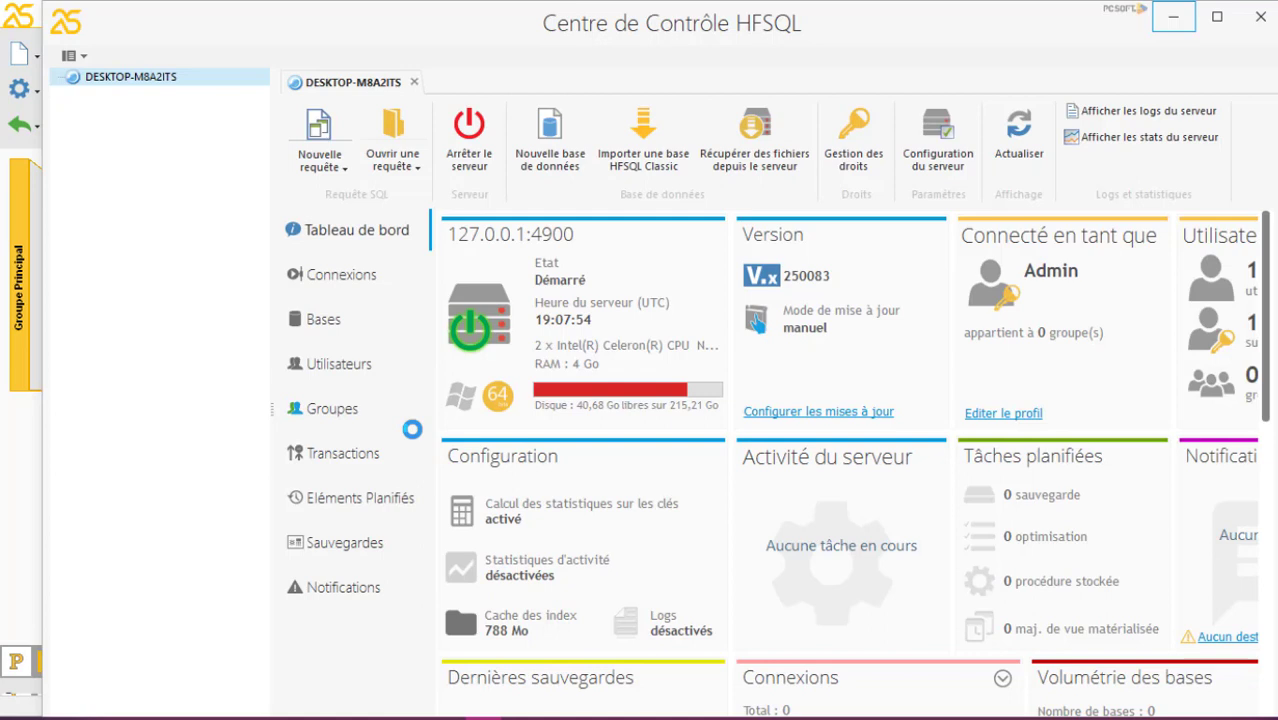
left_click(476, 163)
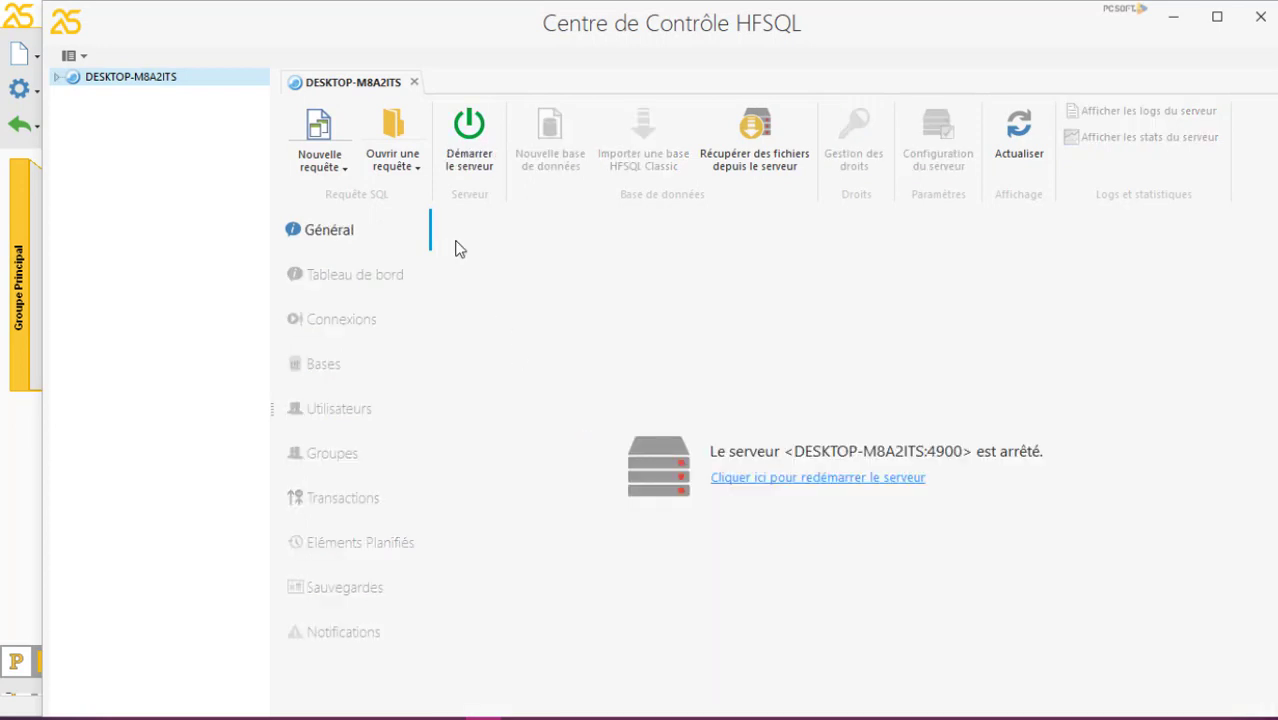
Try logging in to the stopped DESKTOP-M8A2ITS server with the admin password, then dismiss the error and cancel the login
left_click(56, 78)
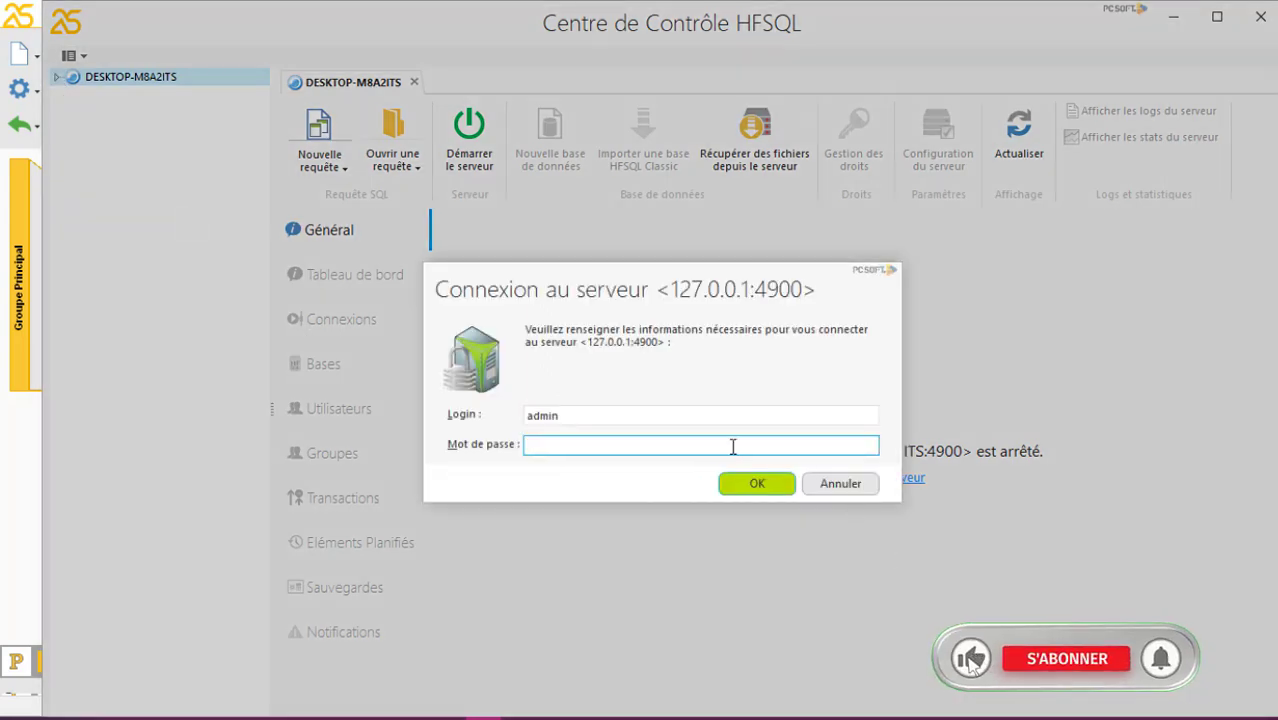
type("••••••")
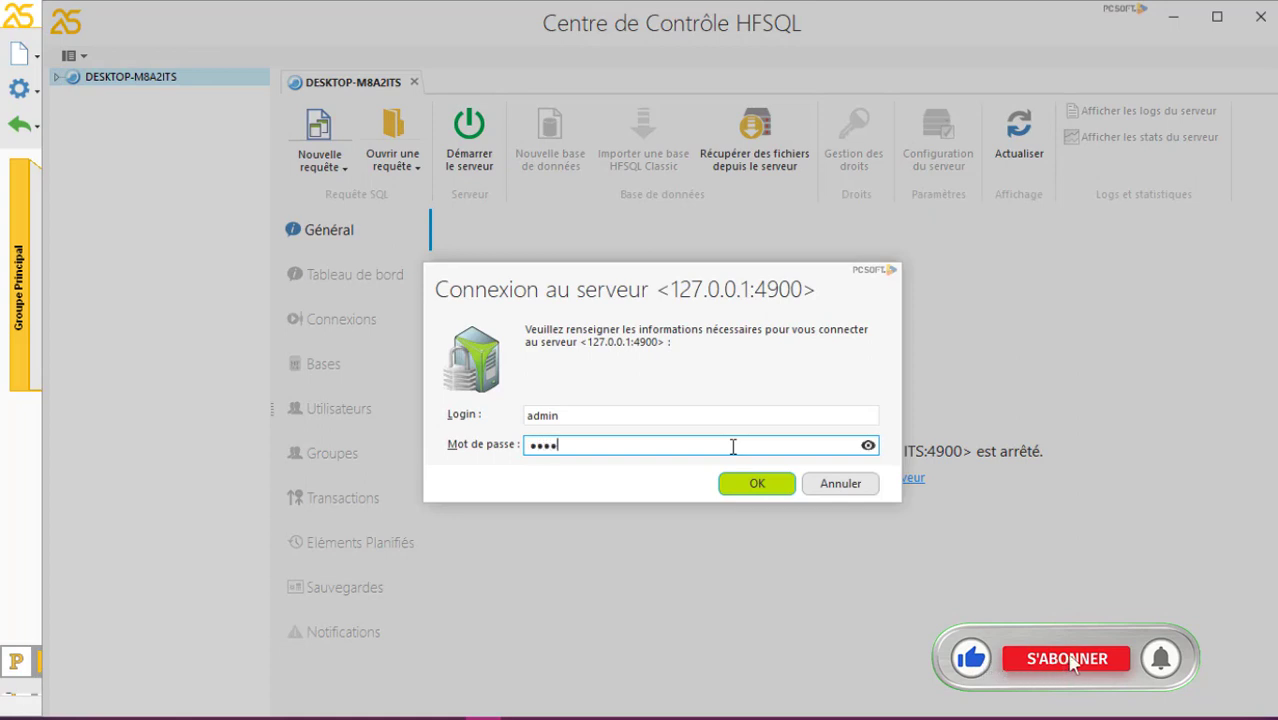
type("•••••••••")
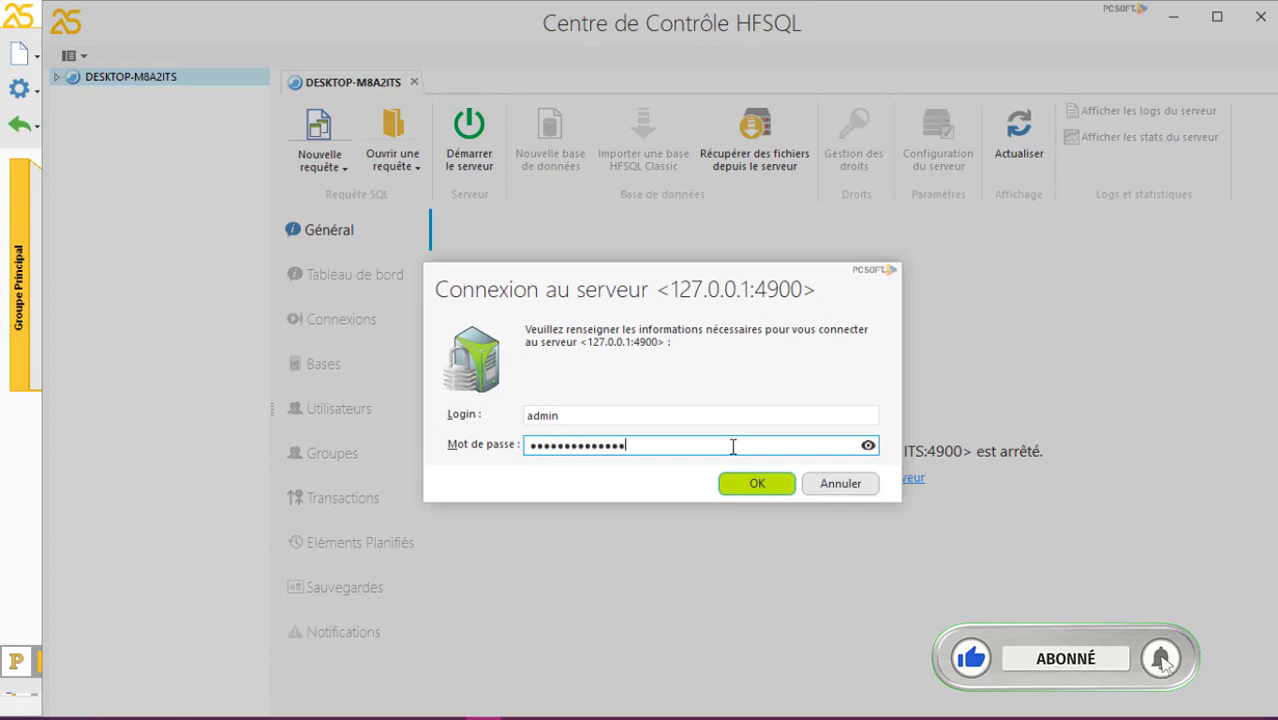
left_click(748, 482)
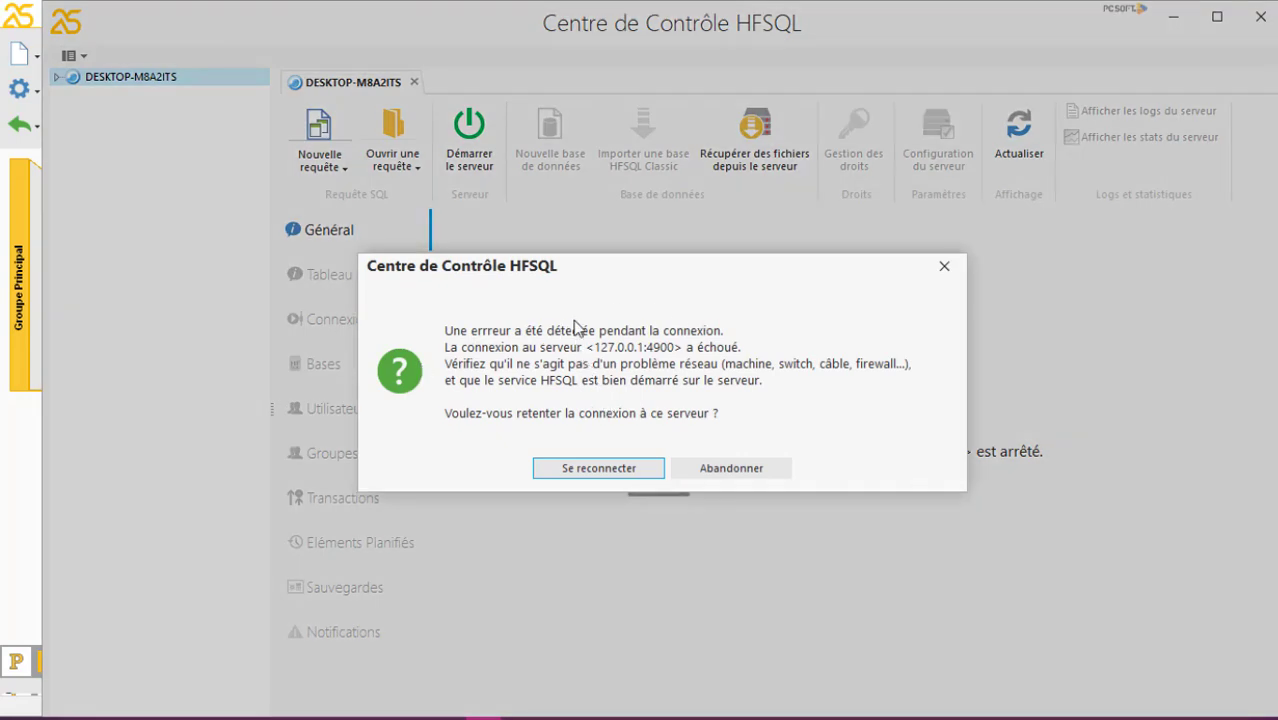
left_click(612, 472)
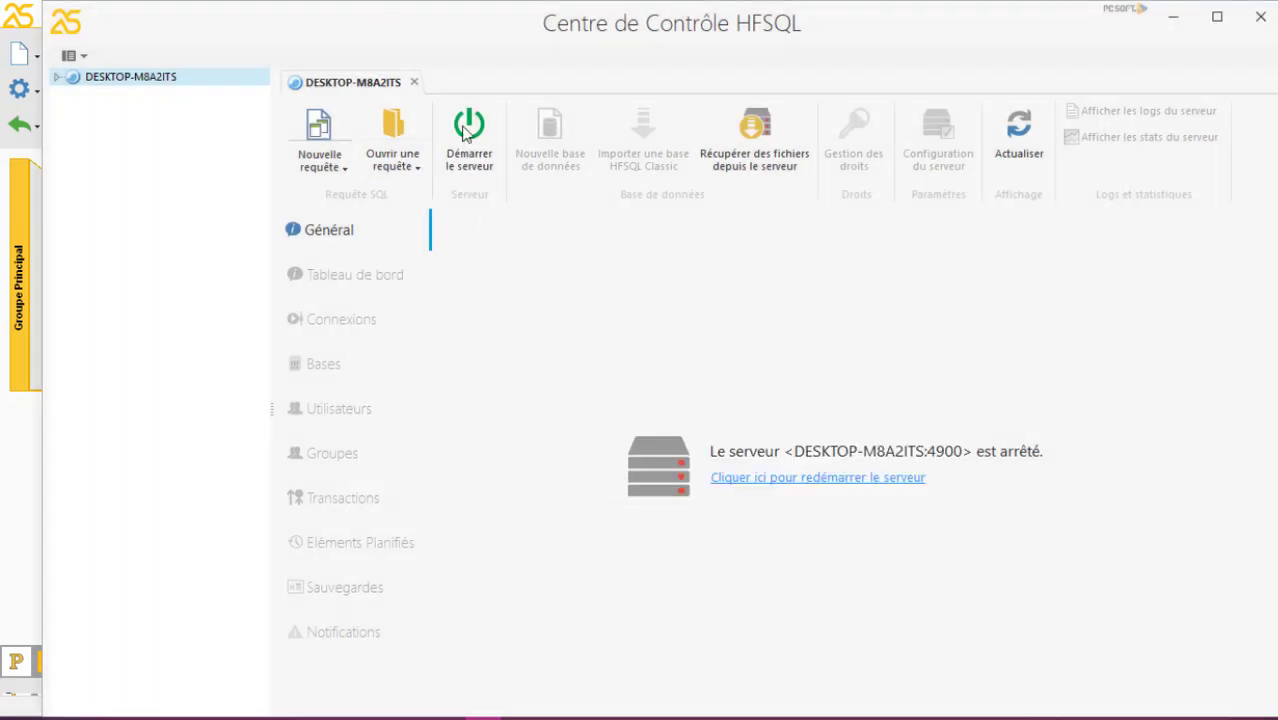
left_click(467, 133)
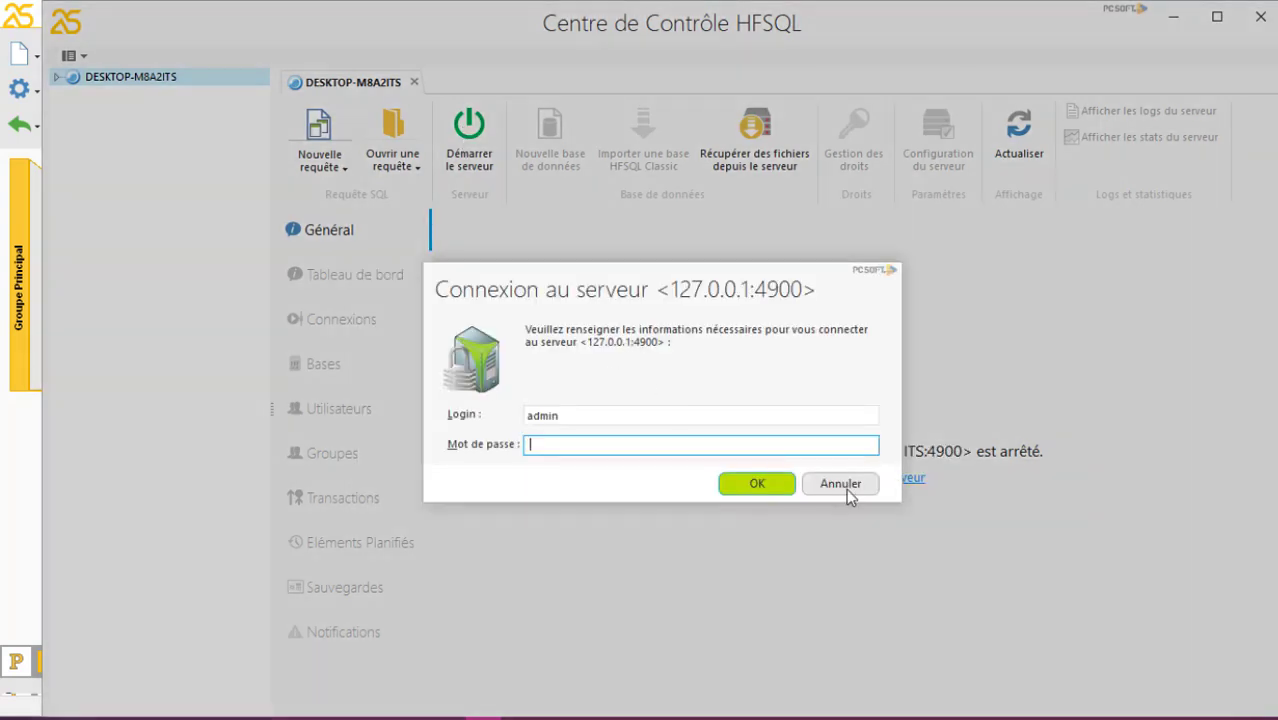
left_click(847, 489)
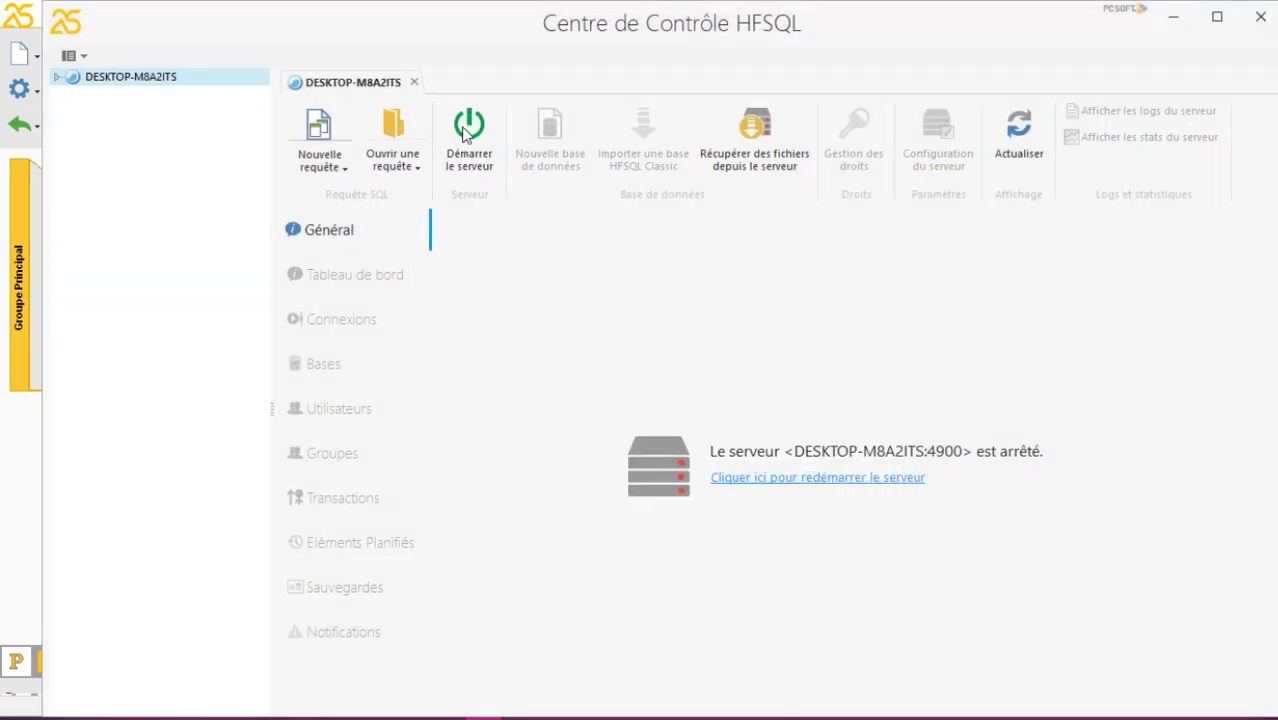
Restart the server and open Personnes under Bases > HFSQL Serveur to see its single record
left_click(479, 136)
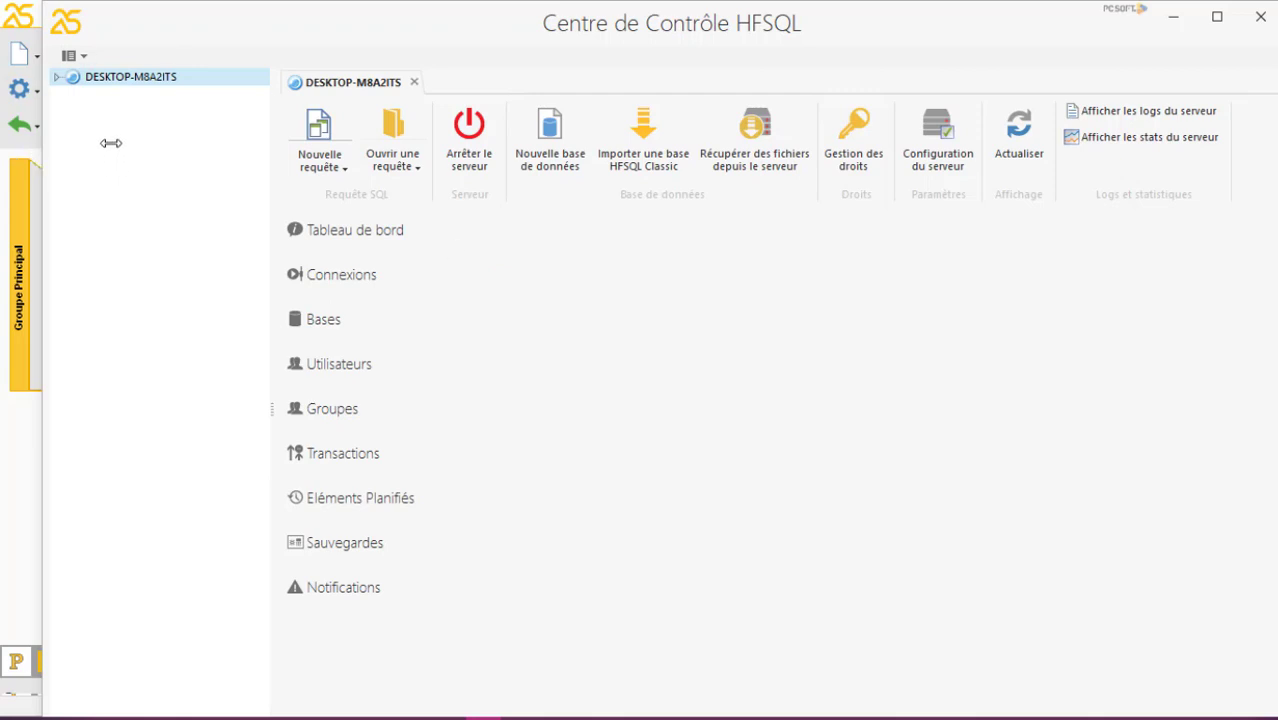
left_click(56, 78)
left_click(72, 95)
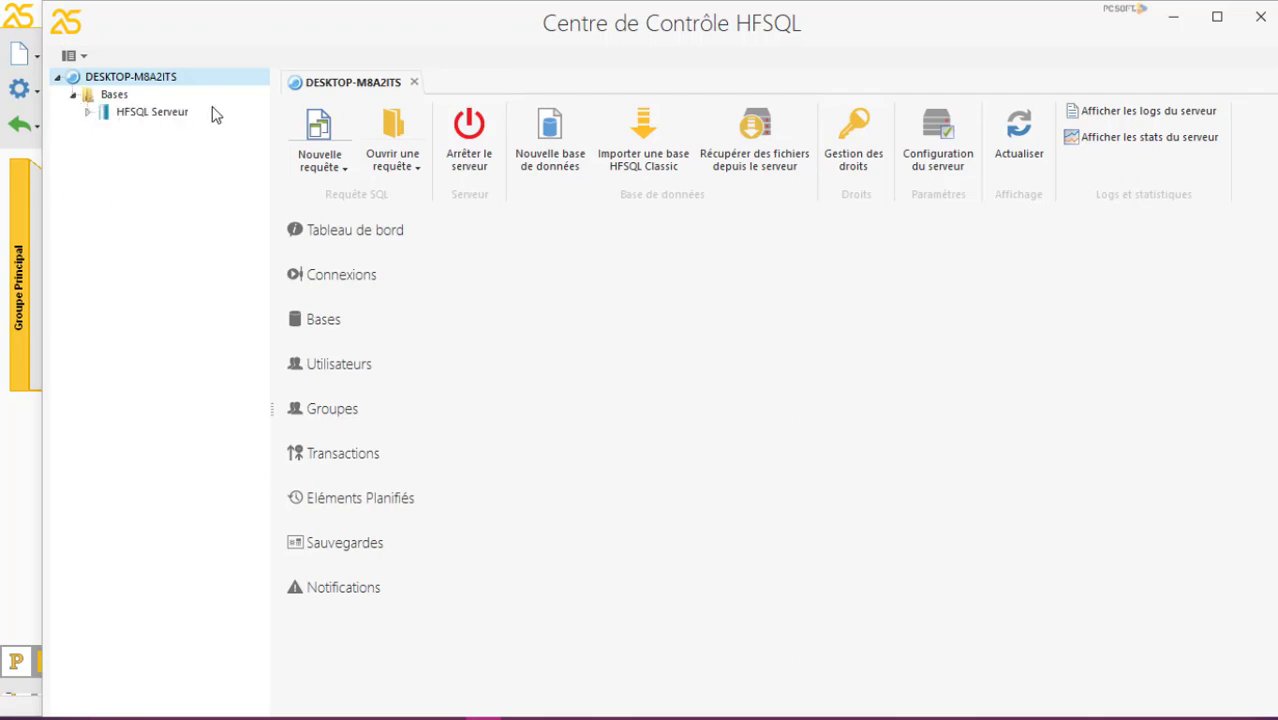
left_click(85, 113)
left_click(140, 112)
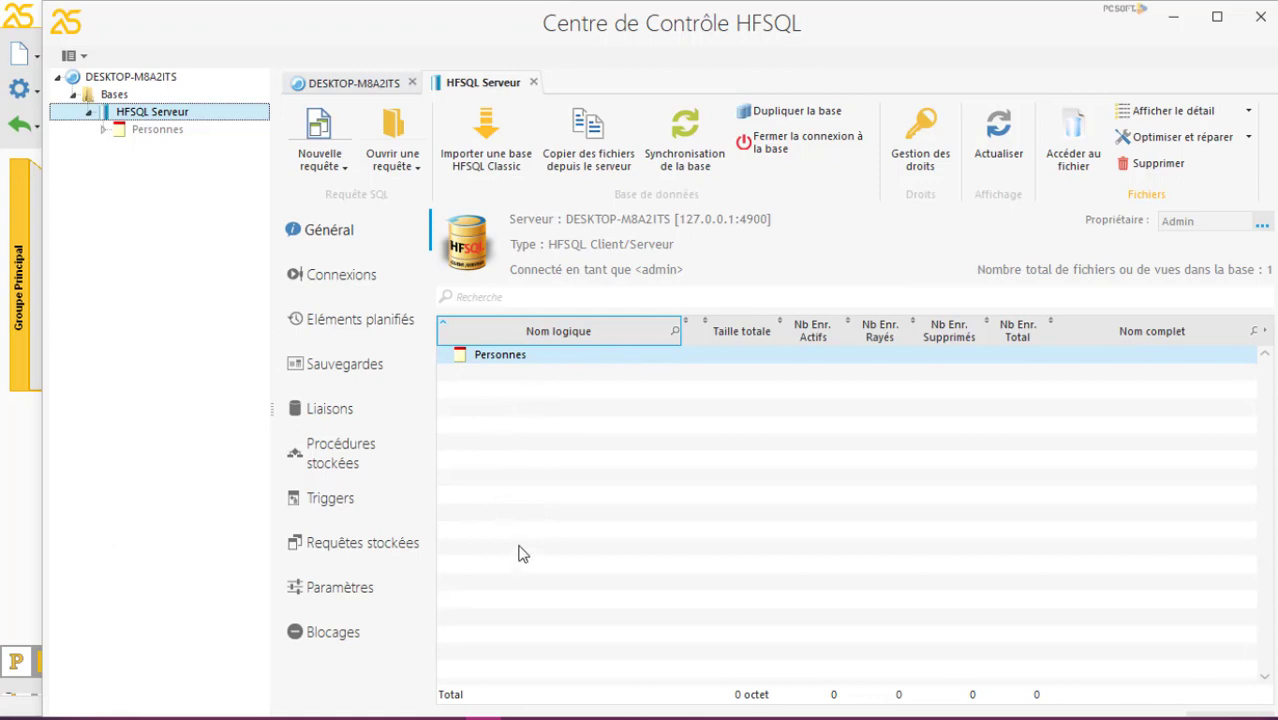
left_click(156, 136)
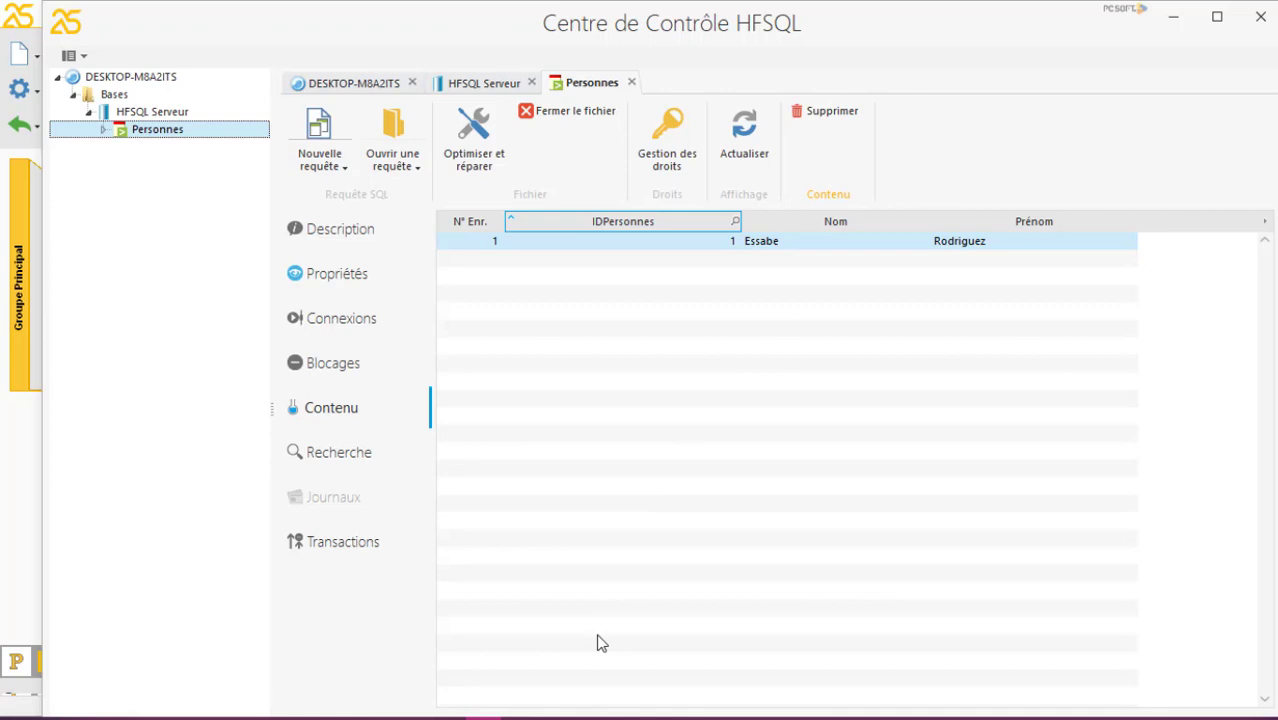
left_click(515, 718)
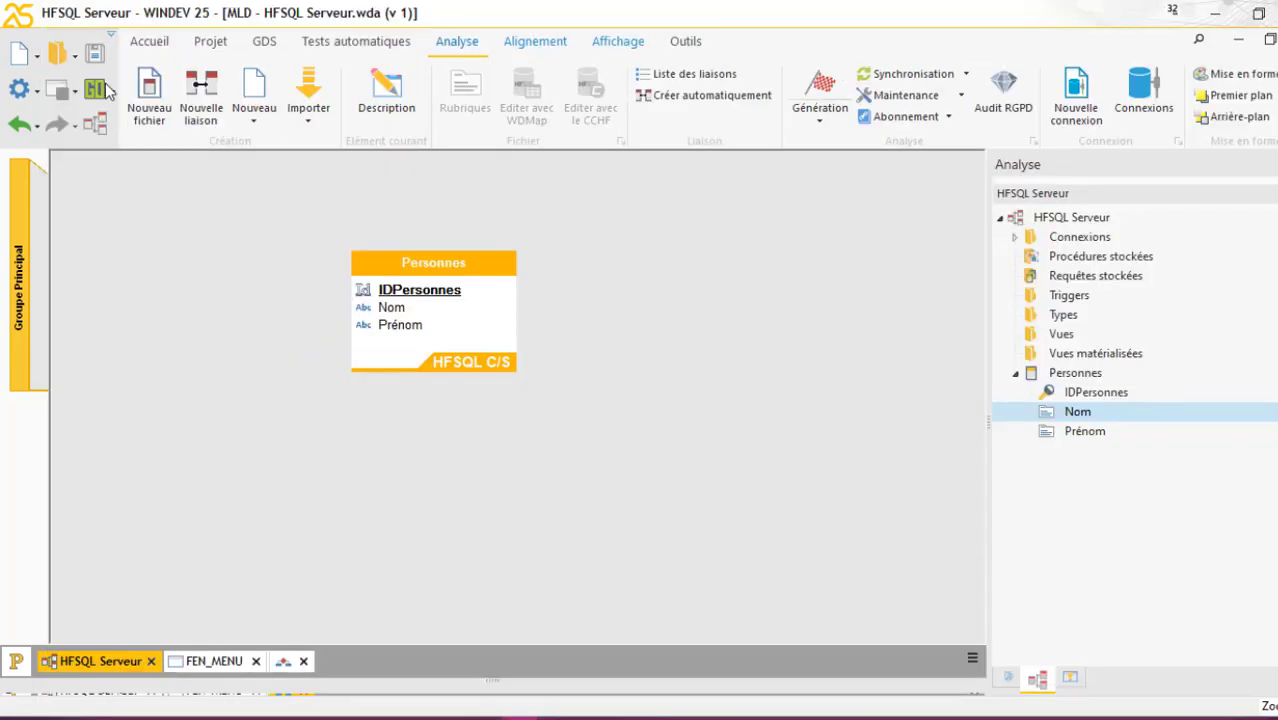
Save the analysis and launch a project test with FEN_MENU as the first window
left_click(94, 55)
left_click(94, 89)
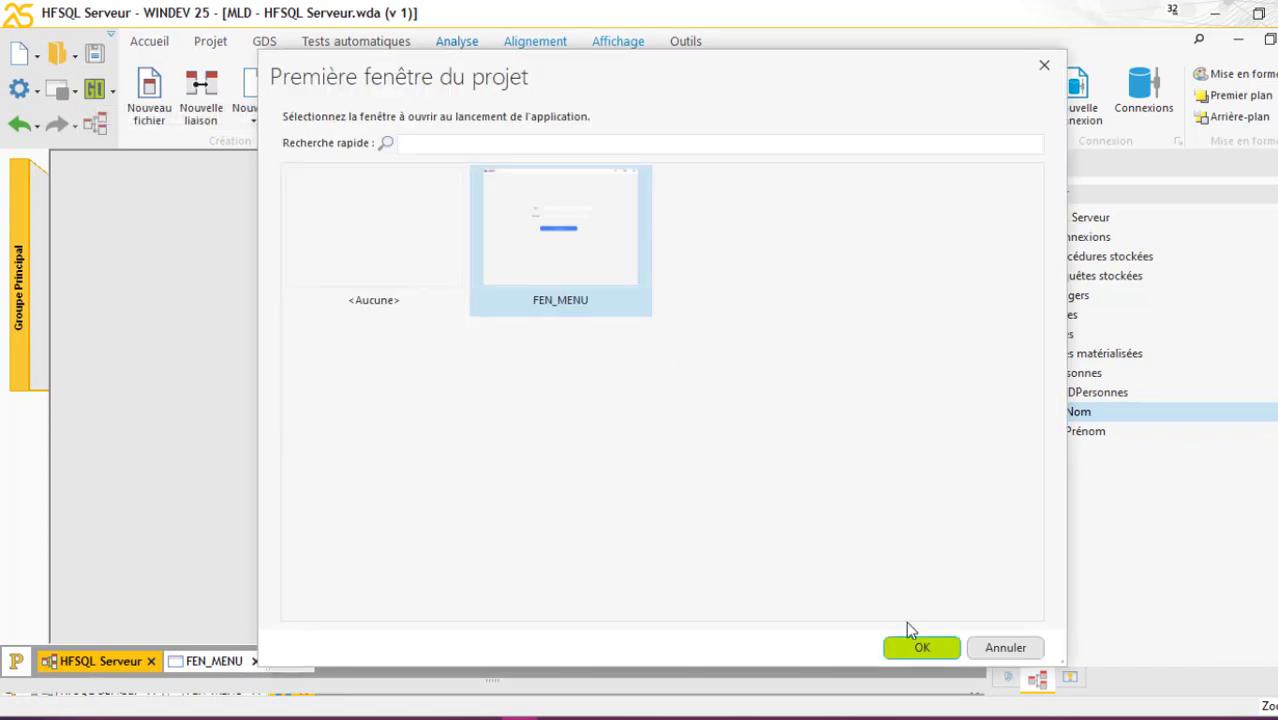
left_click(922, 649)
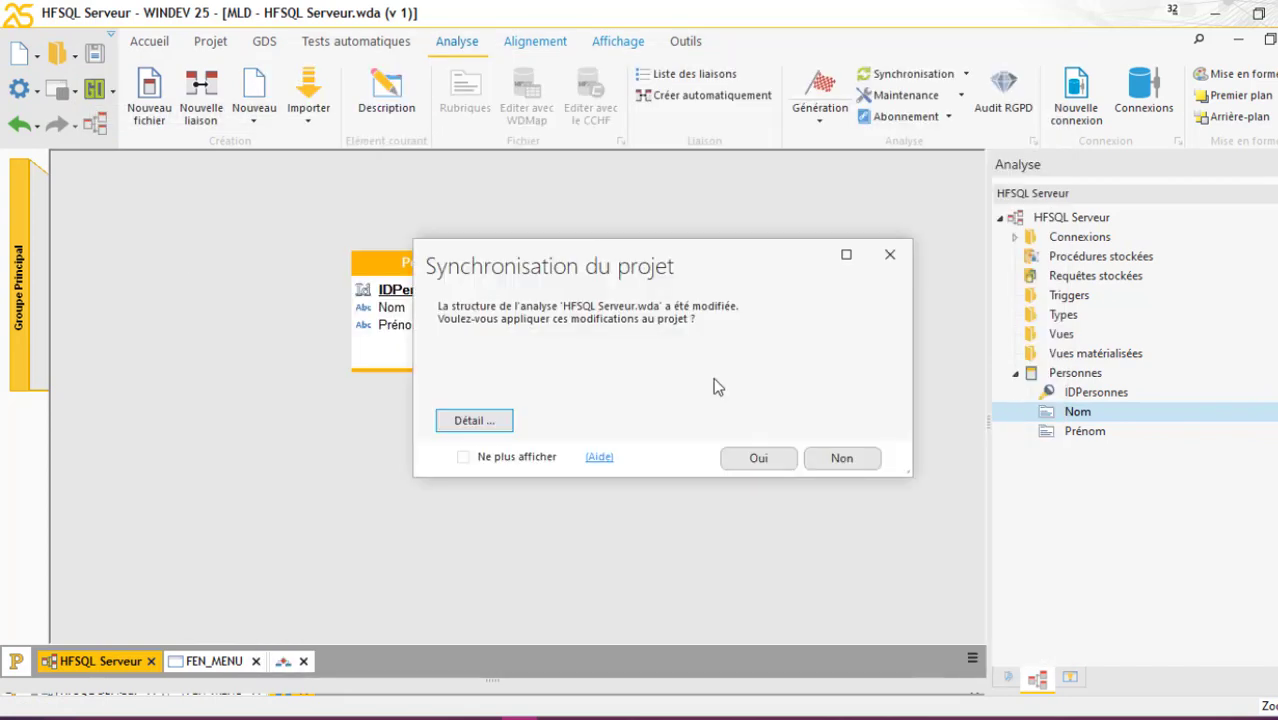
Go through the automatic HFSQL modification wizard, leaving the data files unchanged
left_click(758, 460)
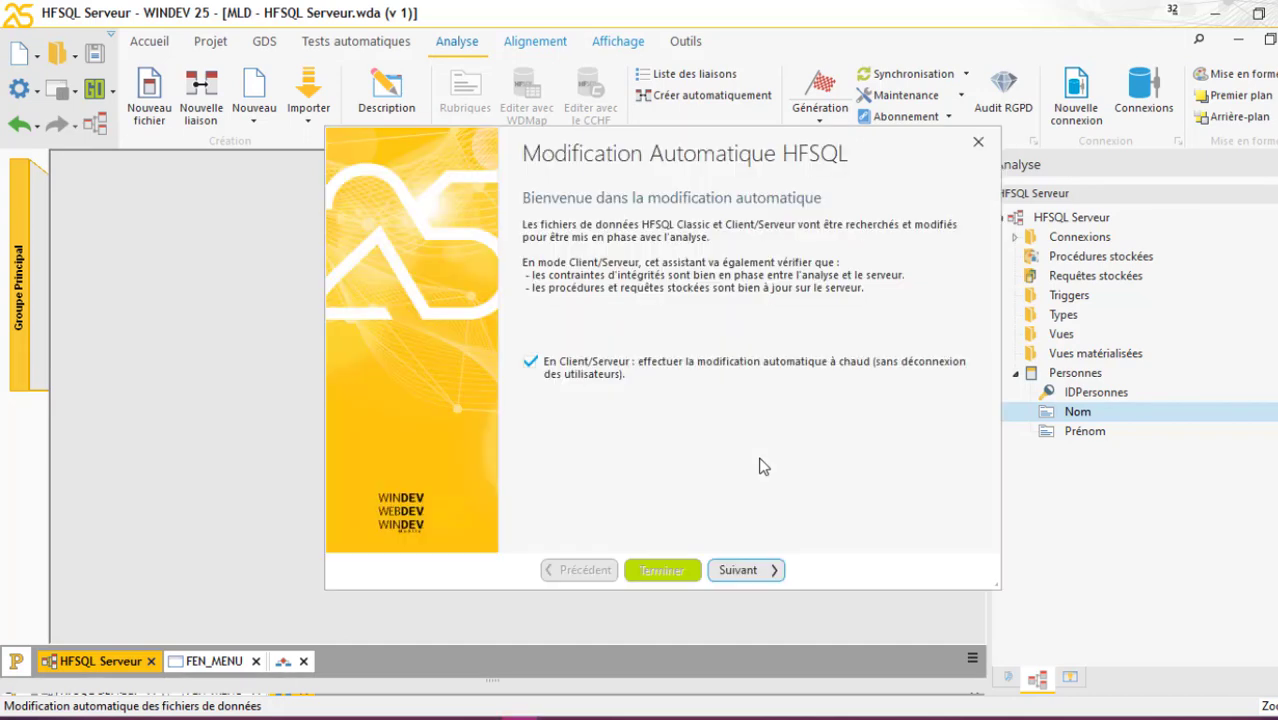
left_click(743, 571)
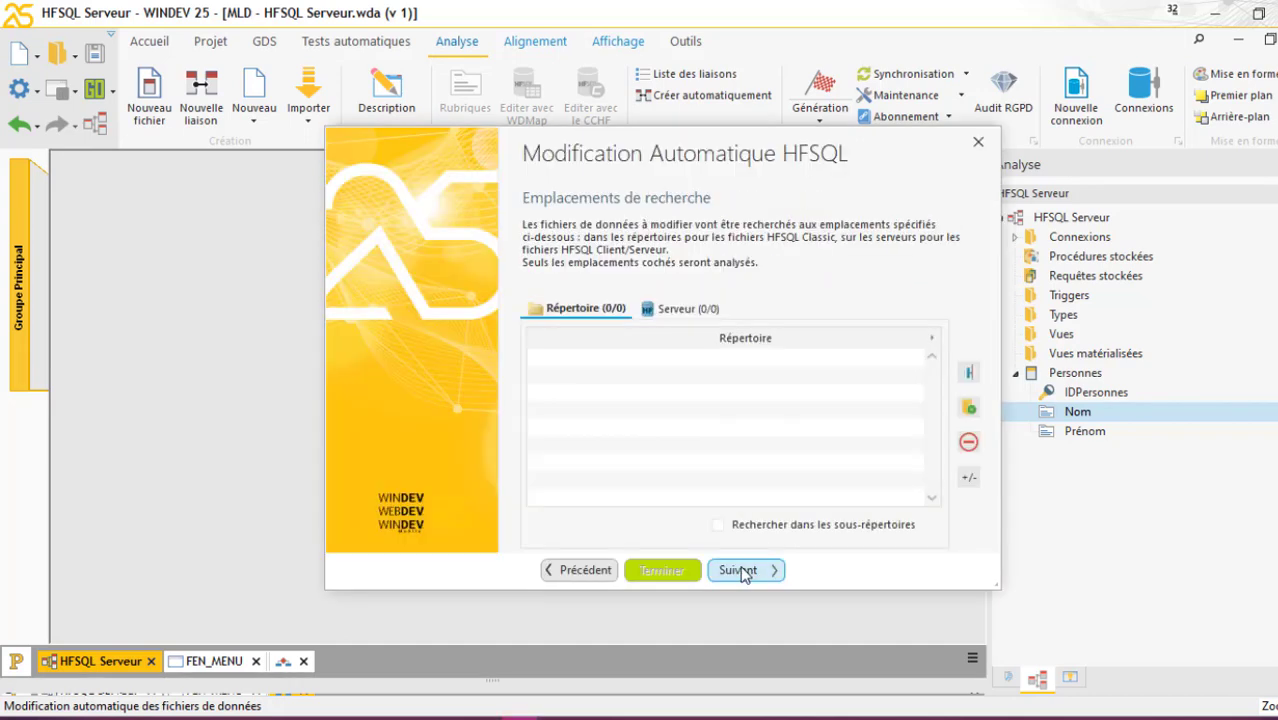
left_click(741, 571)
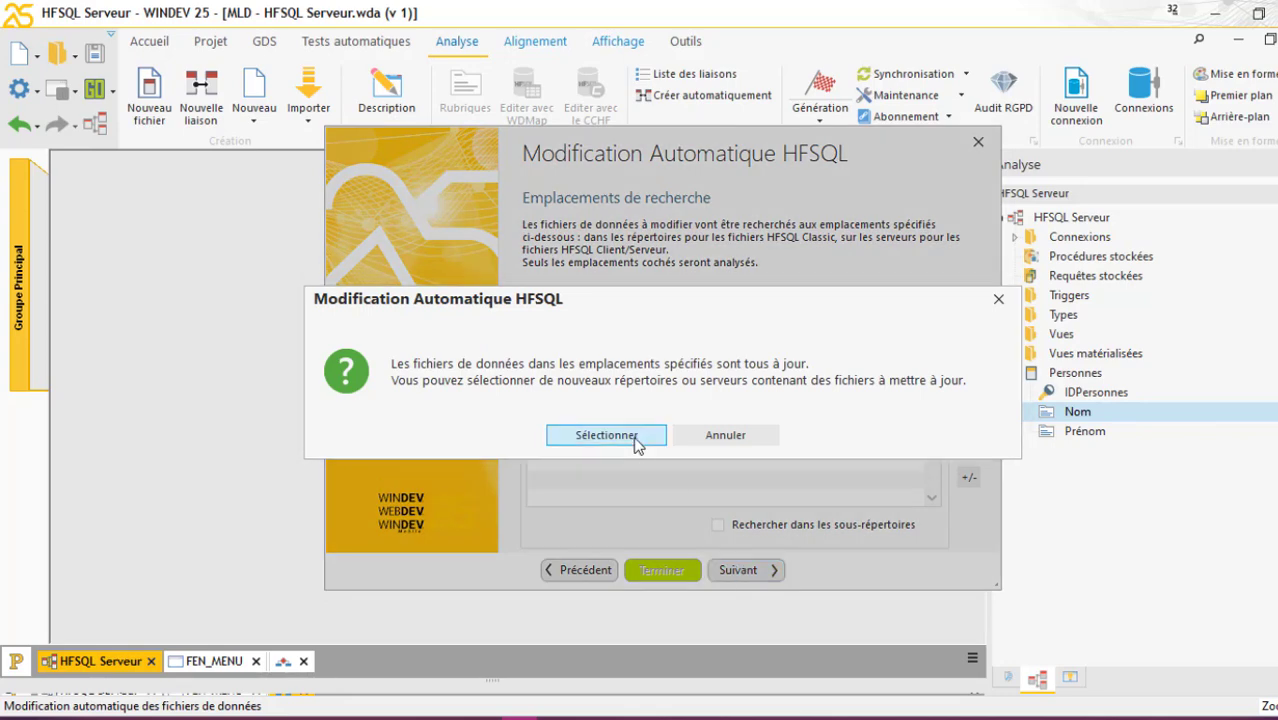
left_click(612, 436)
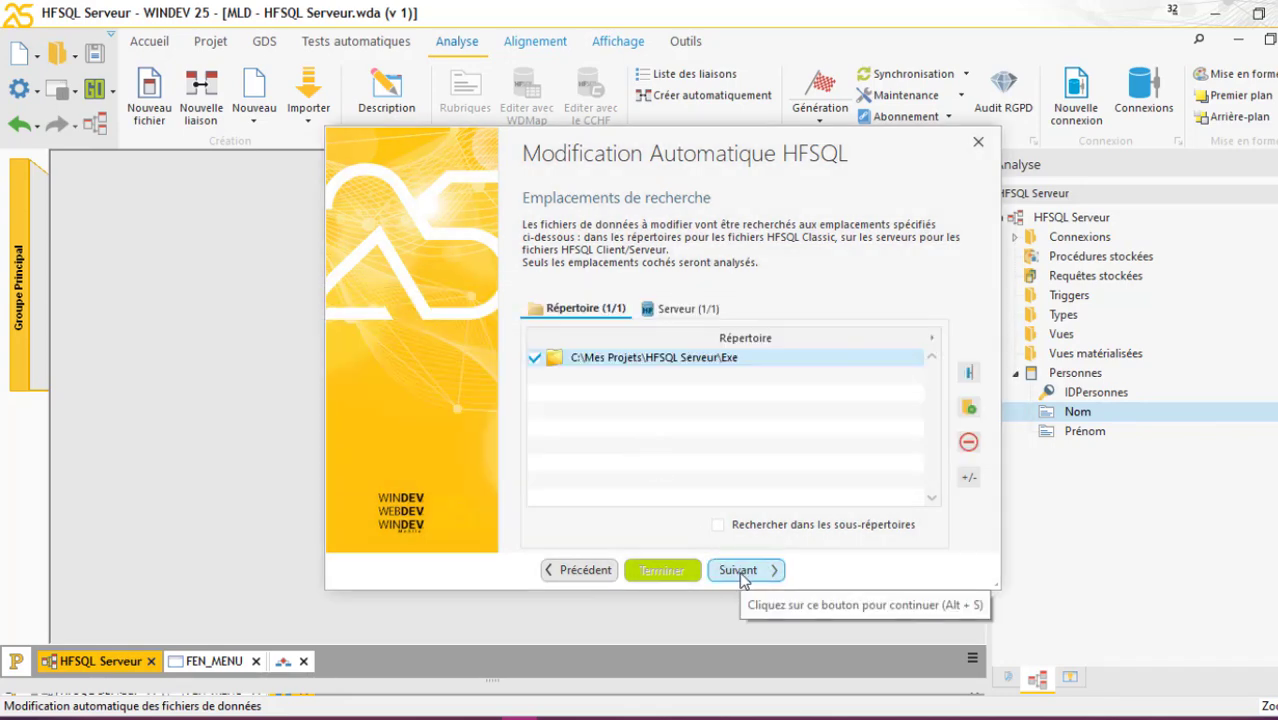
left_click(741, 571)
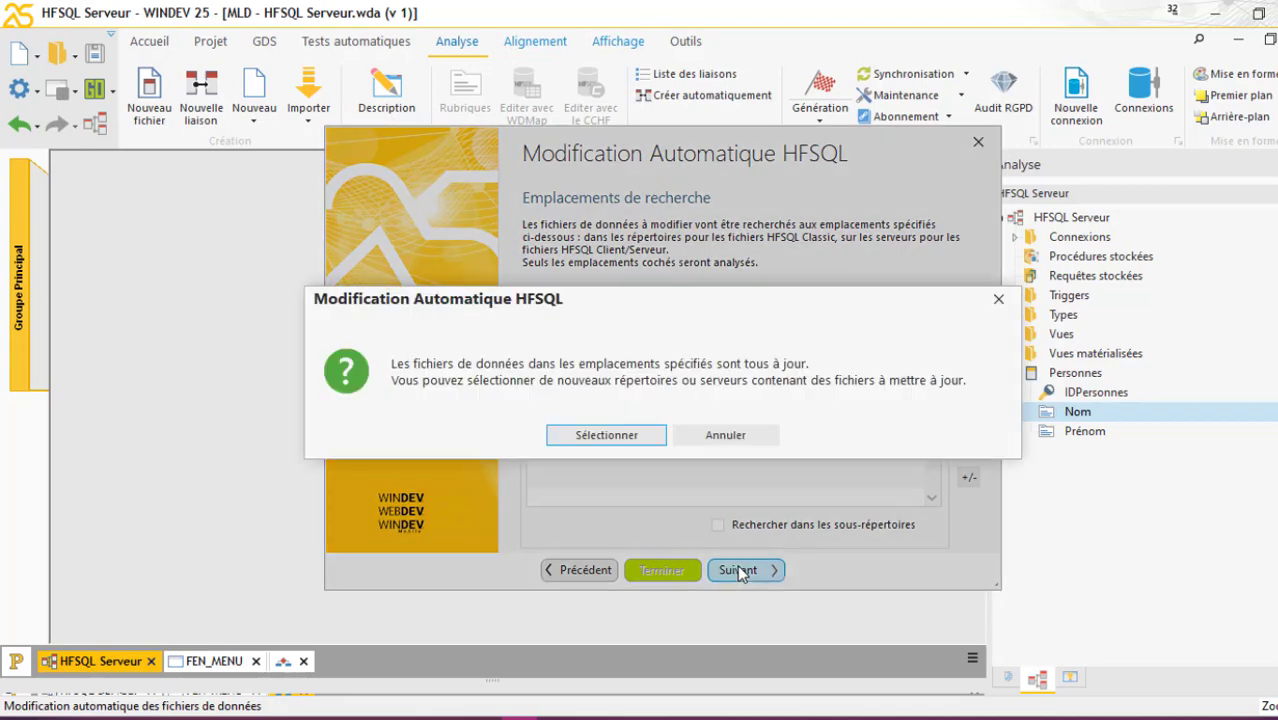
left_click(728, 440)
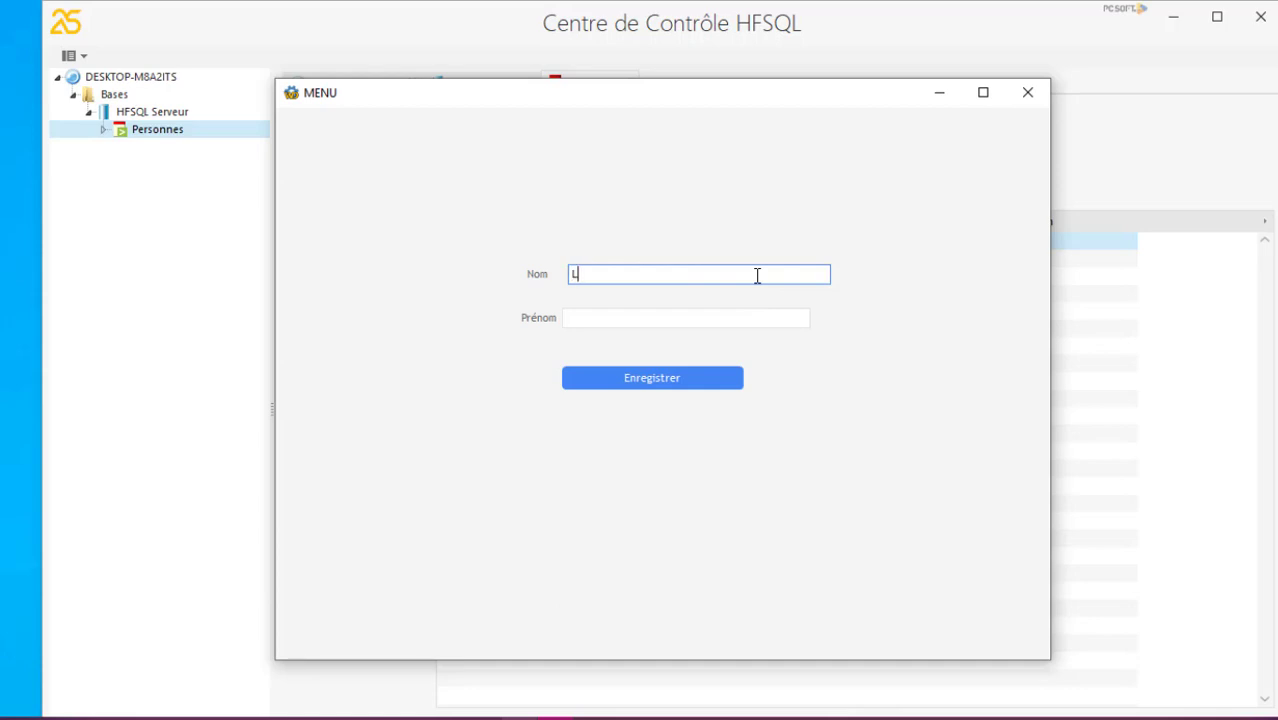
Enter a person's surname and first name in the MENU form and save the record
key("Tab")
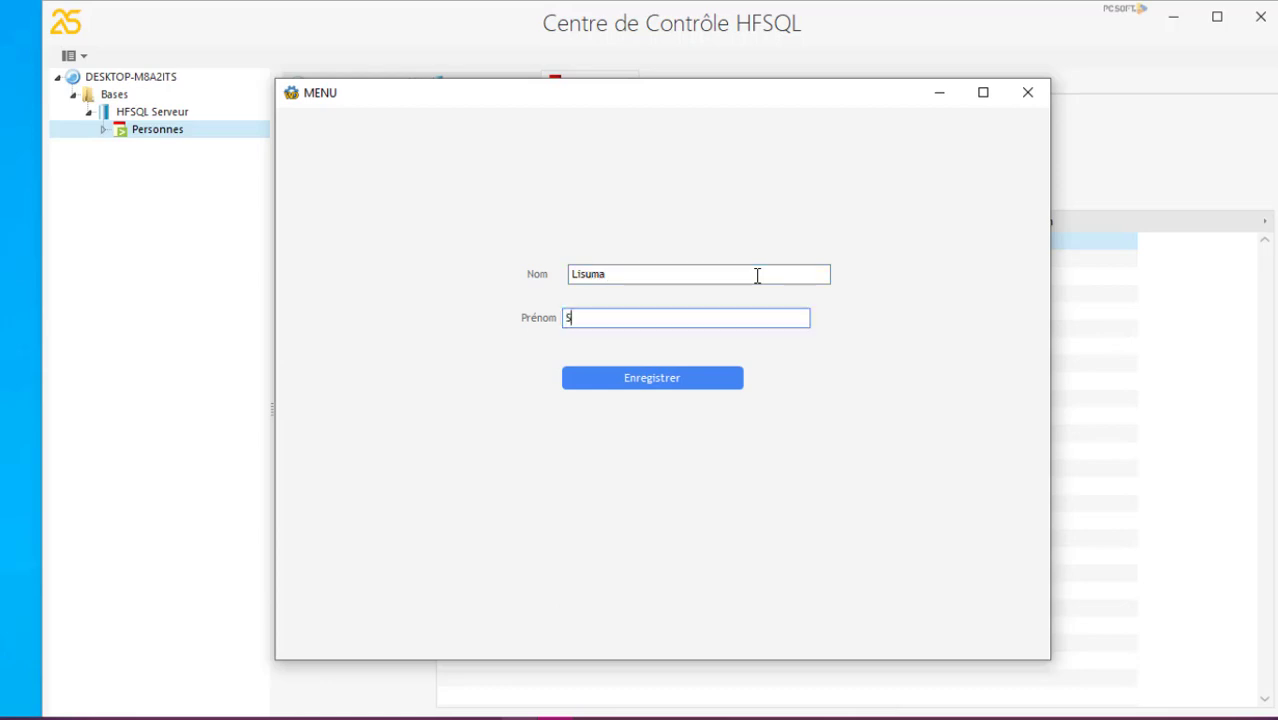
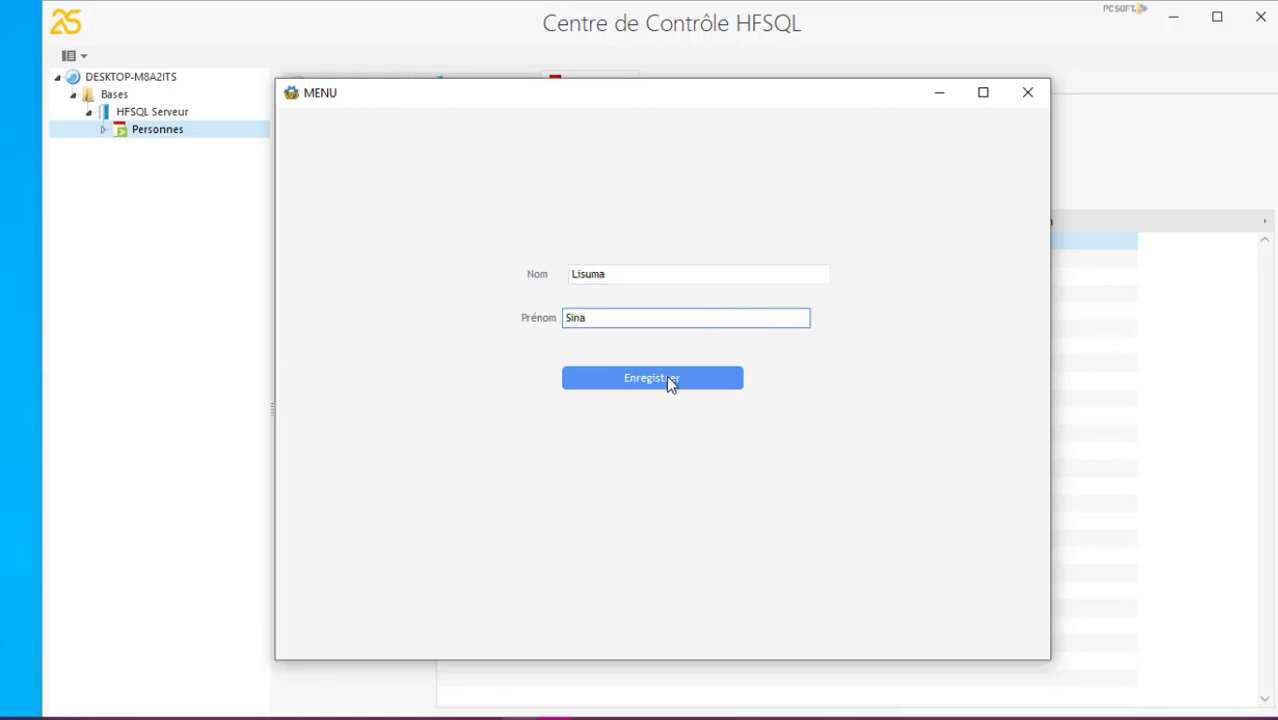
left_click(668, 377)
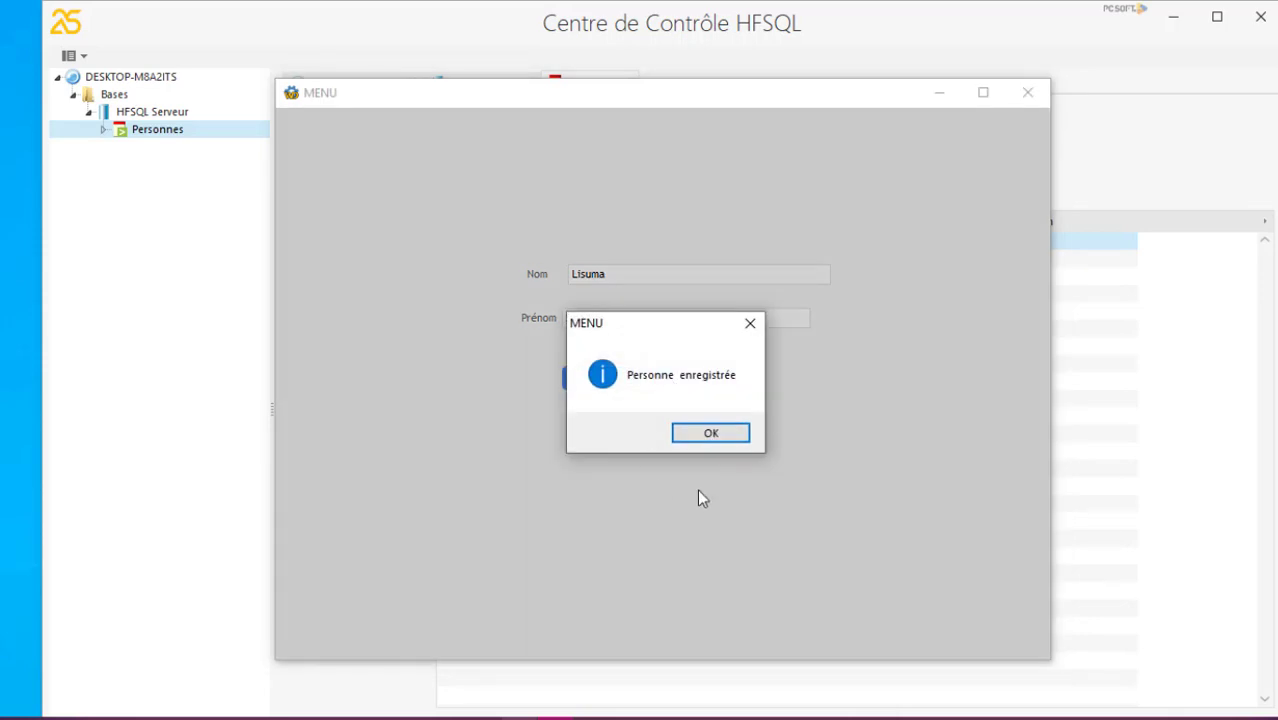
left_click(722, 432)
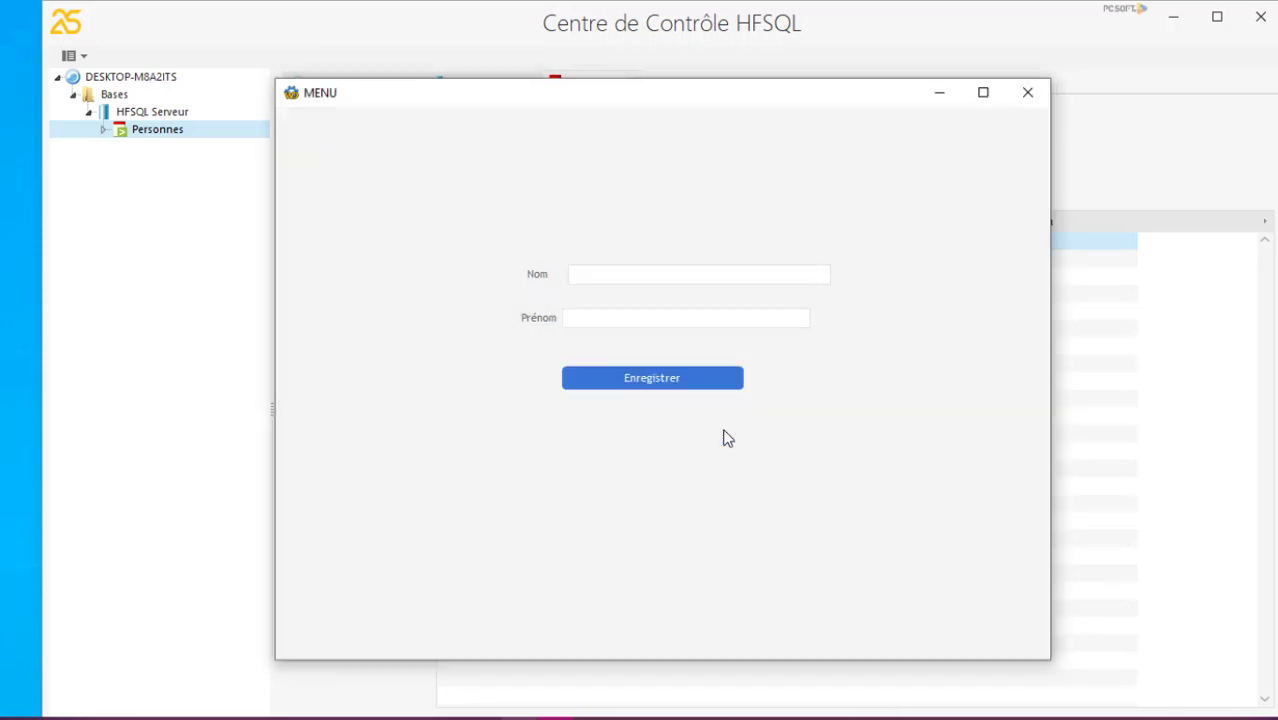
Refresh the Personnes table in the Control Center to confirm the second record
left_click(938, 96)
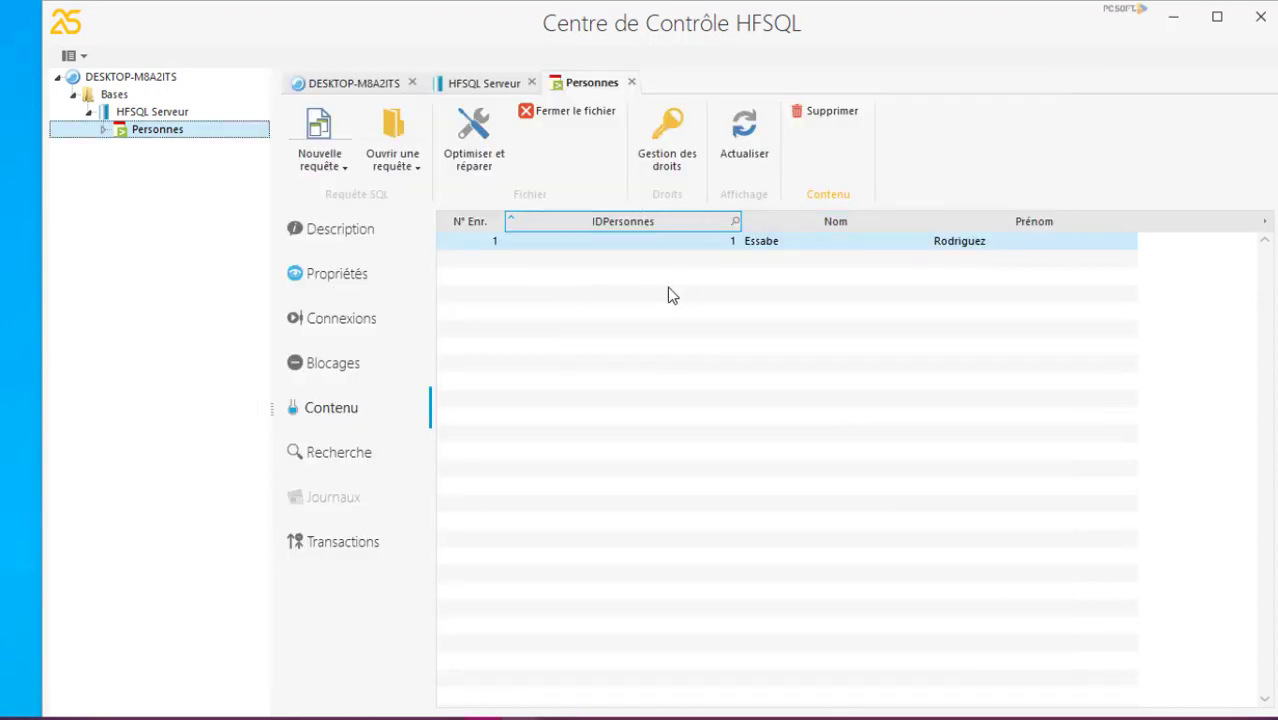
left_click(741, 139)
left_click(1175, 18)
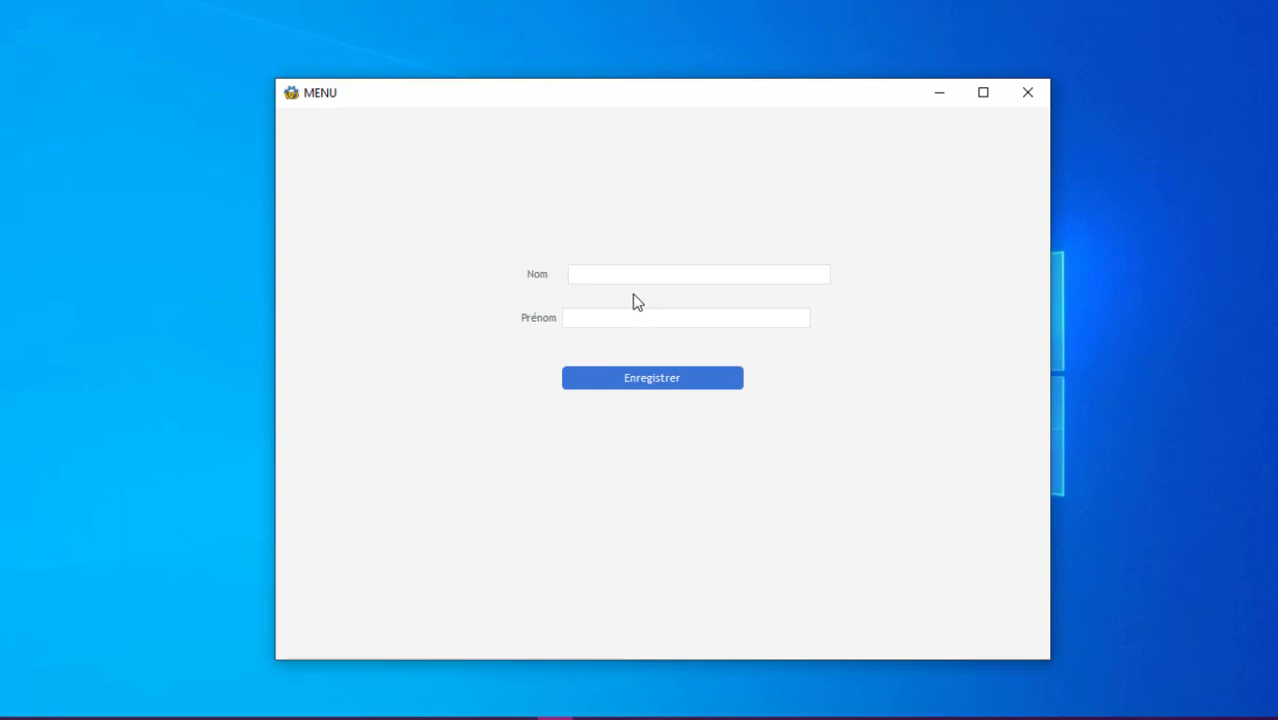
Fill in another person's Nom and Prénom in the MENU form and save them
left_click(632, 276)
left_click(632, 276)
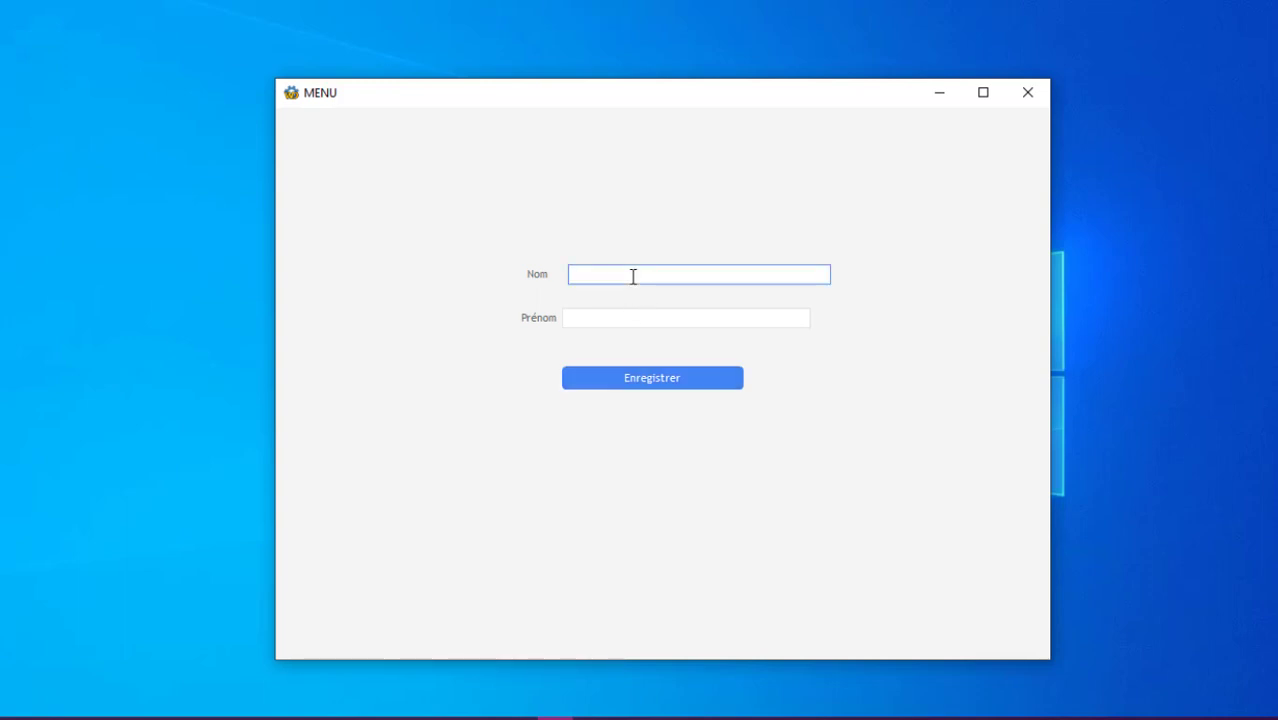
key("Tab")
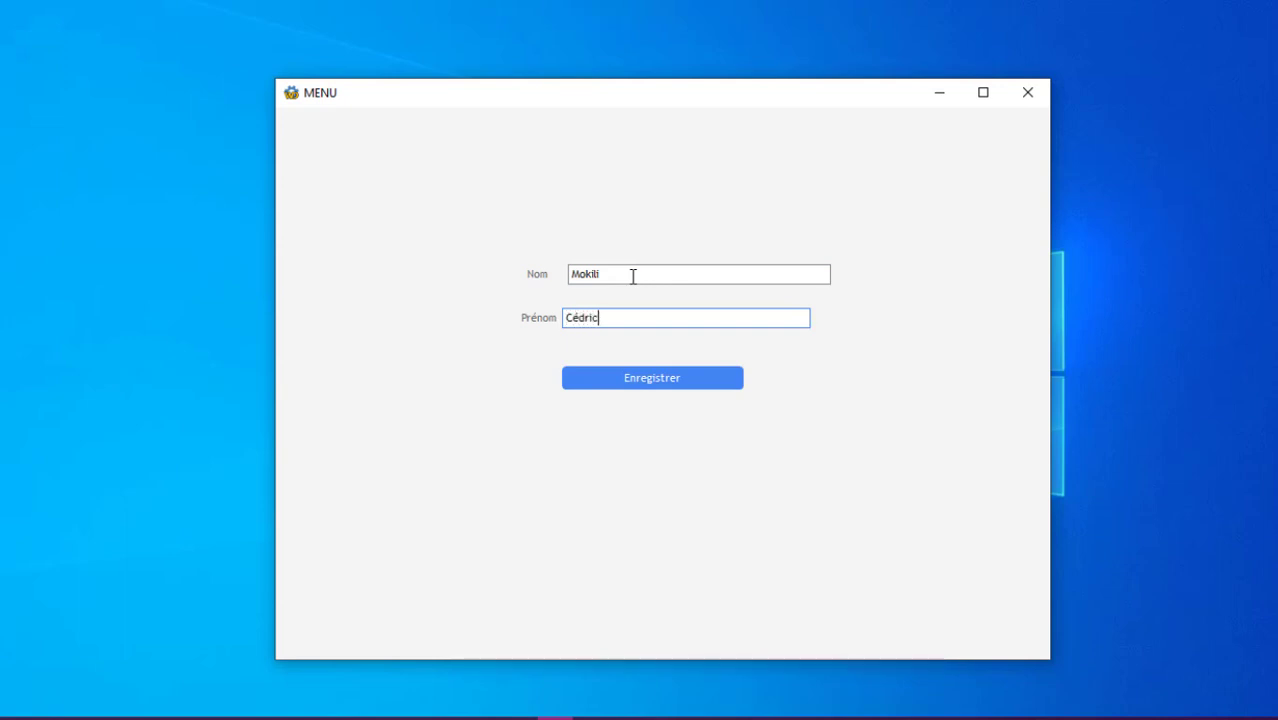
left_click(675, 377)
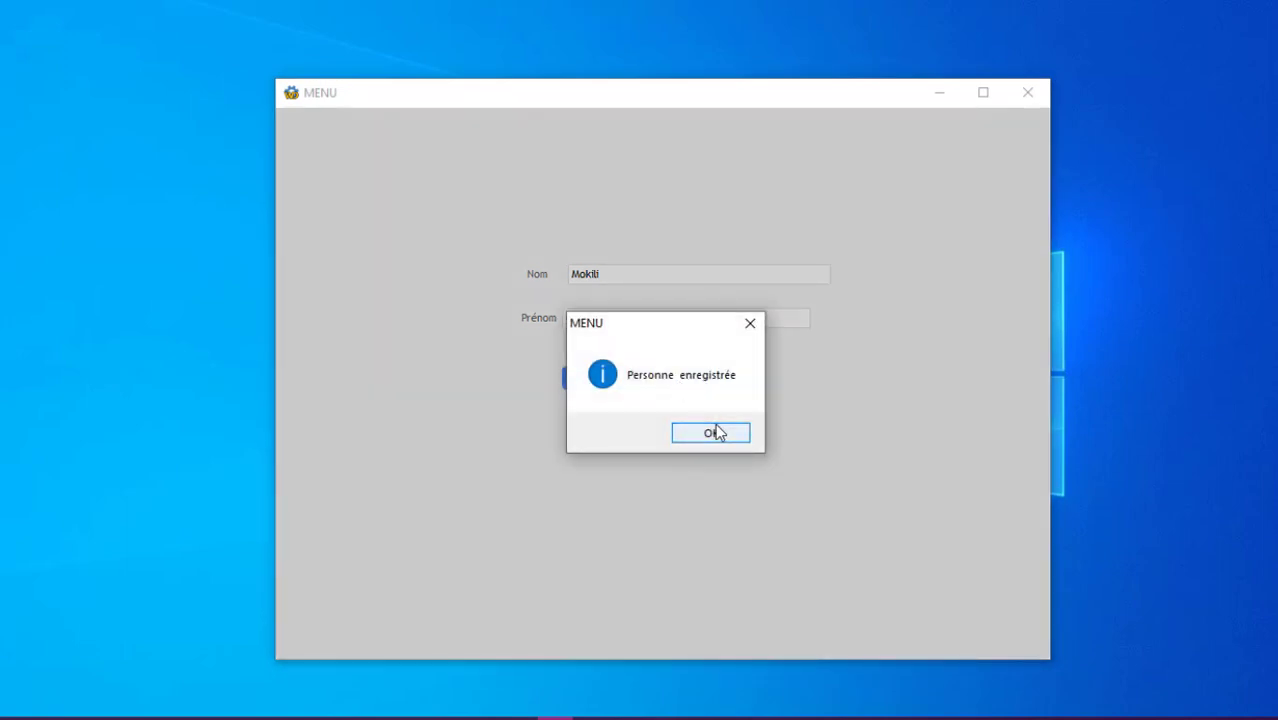
left_click(716, 431)
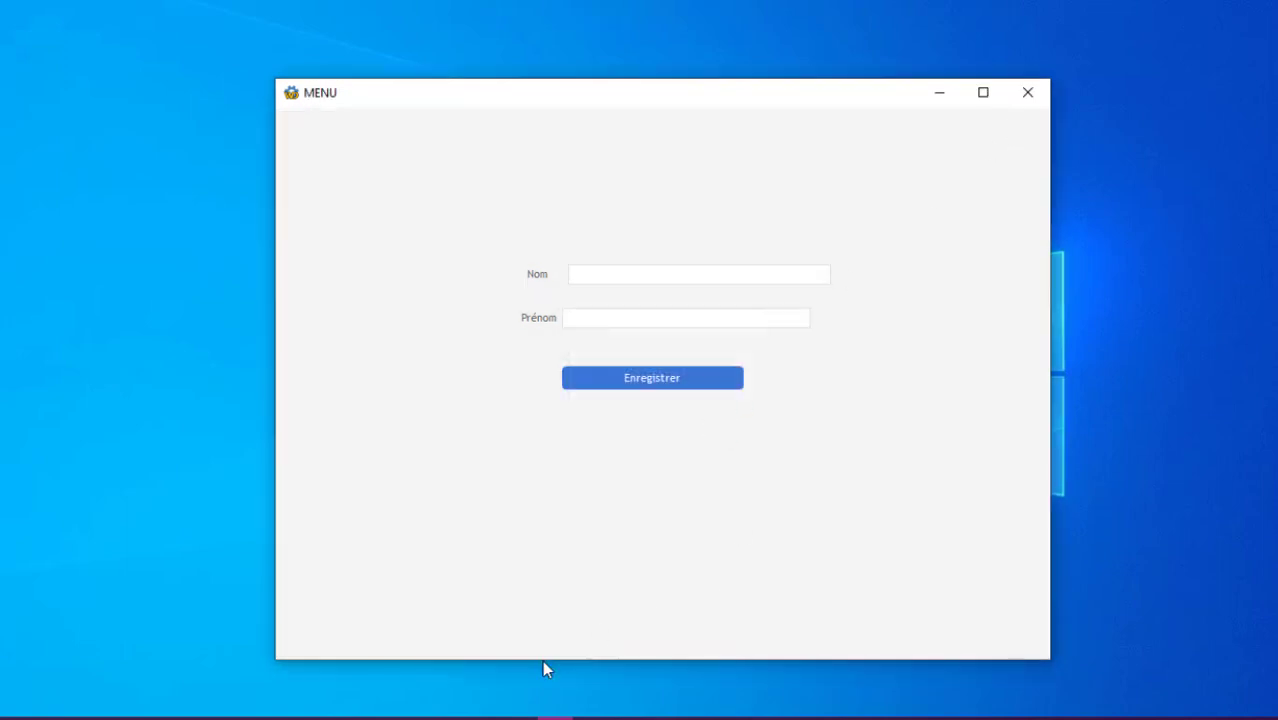
Refresh the Personnes table in the Control Center to show the third record
left_click(482, 717)
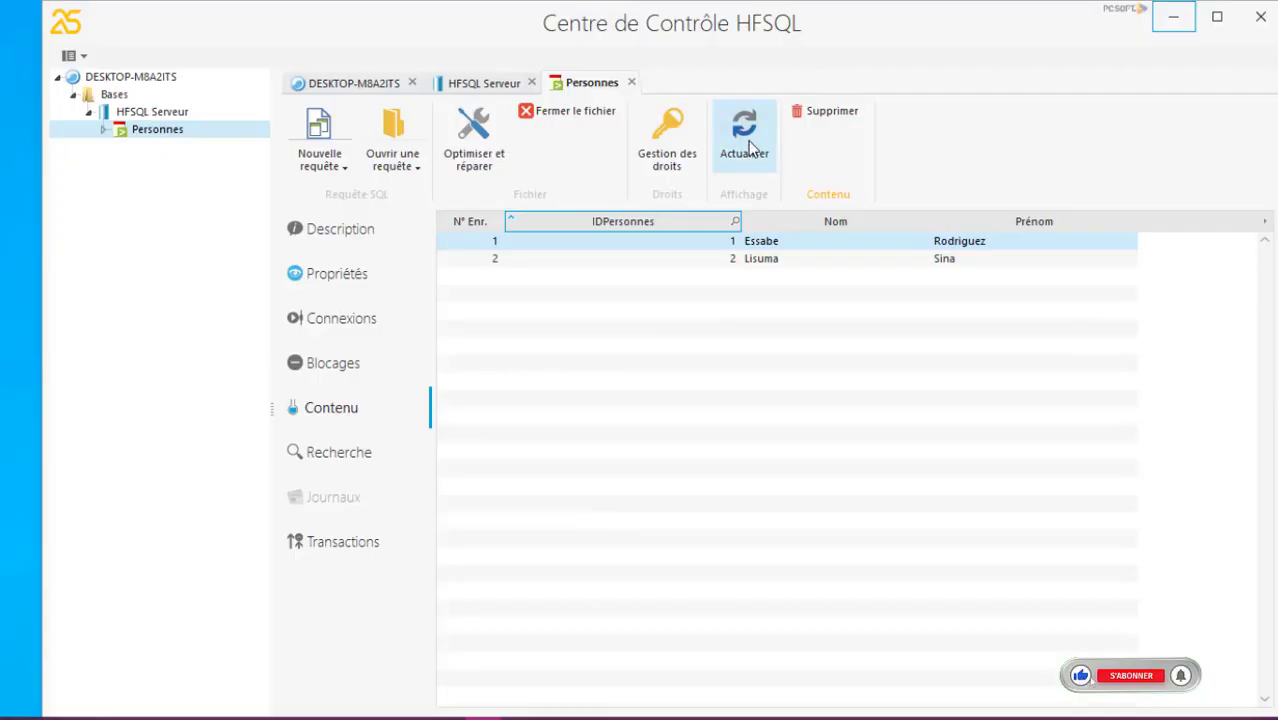
left_click(750, 146)
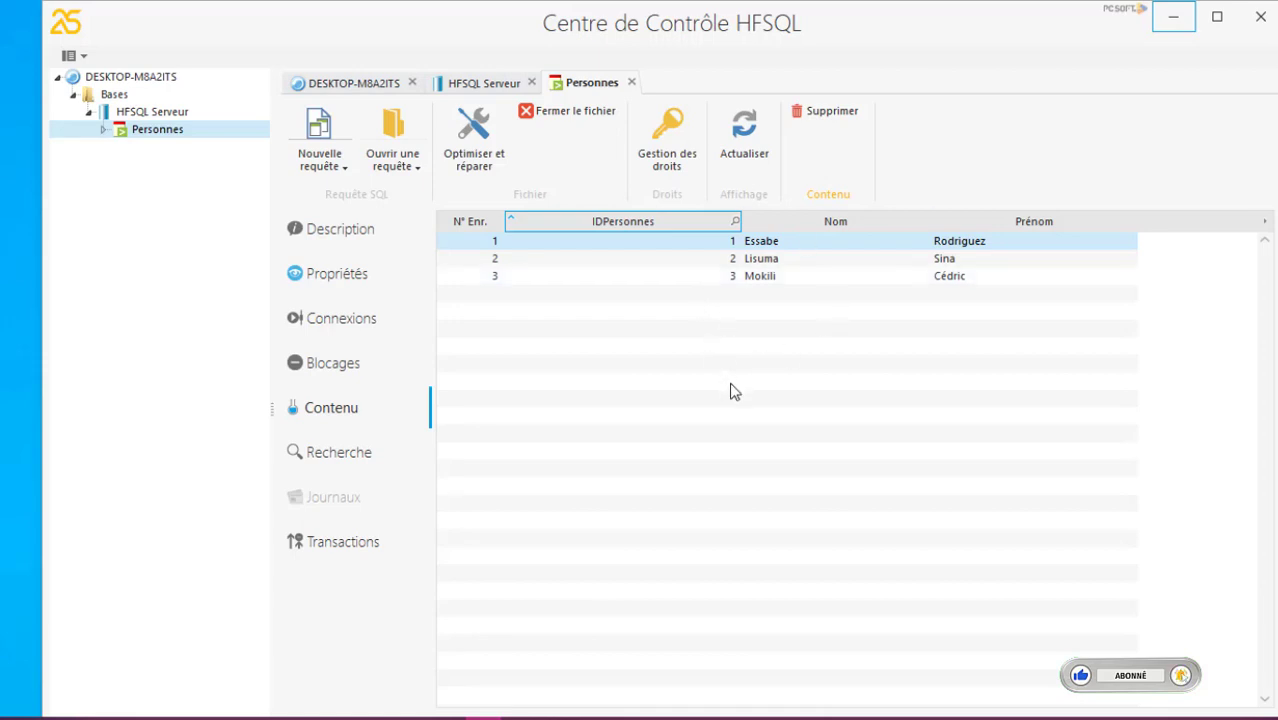
left_click(103, 130)
left_click(103, 130)
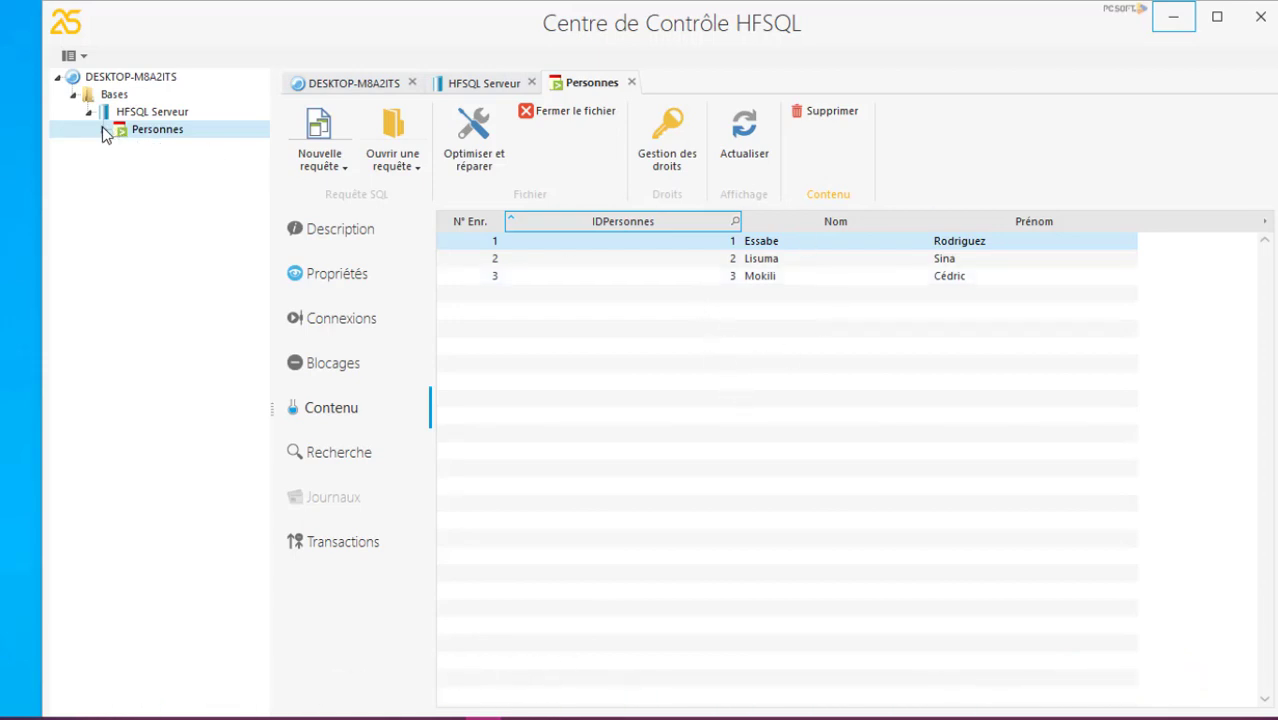
Collapse the HFSQL Serveur node, minimize the Control Center, and close the MENU test window
left_click(90, 113)
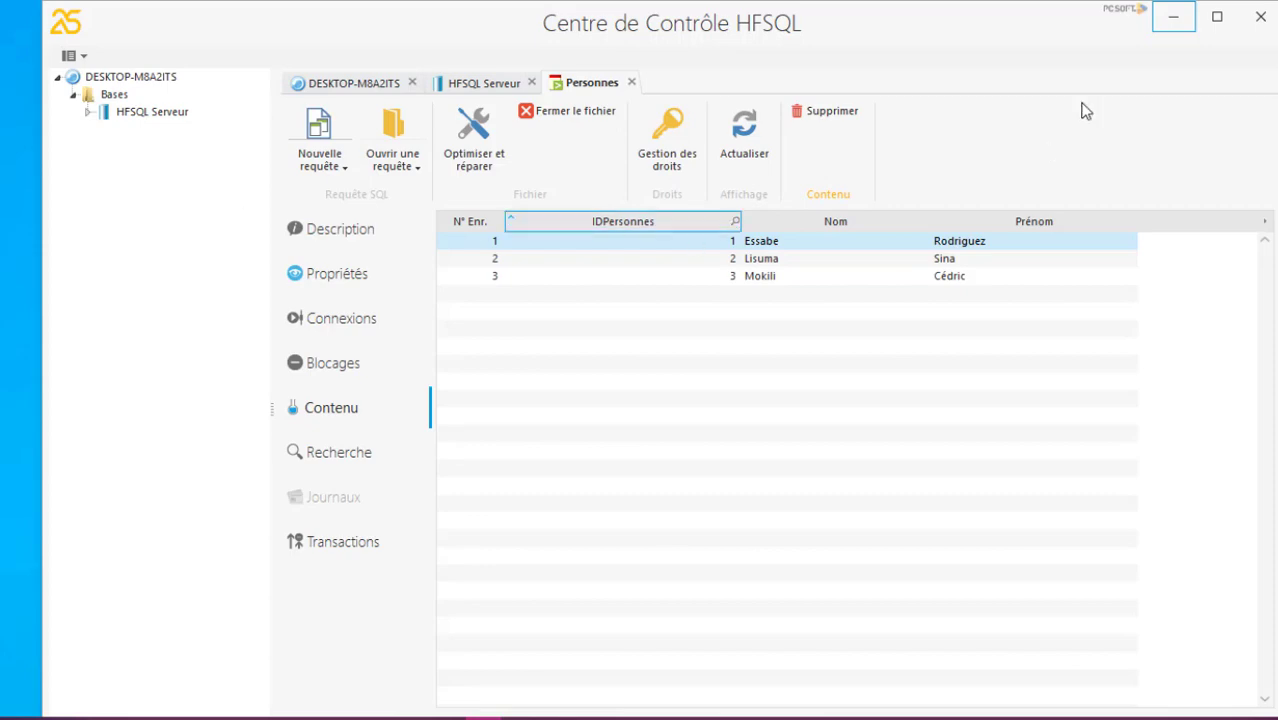
left_click(1178, 28)
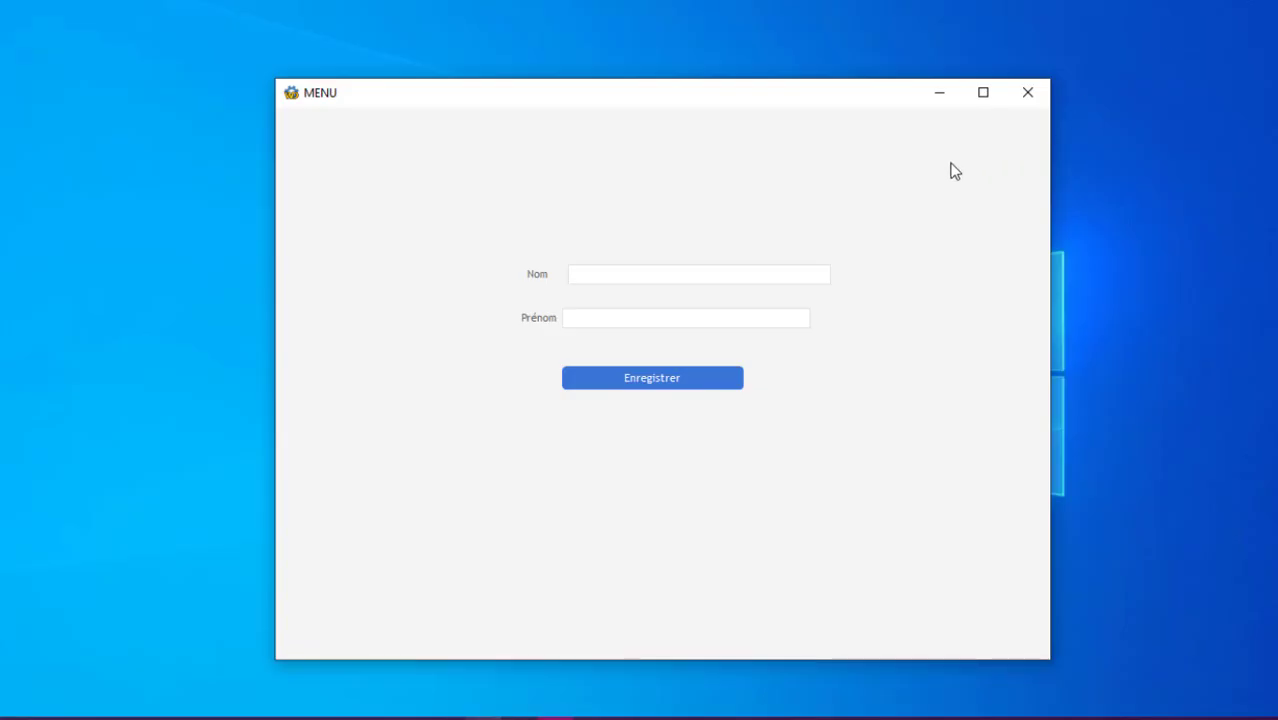
left_click(1028, 92)
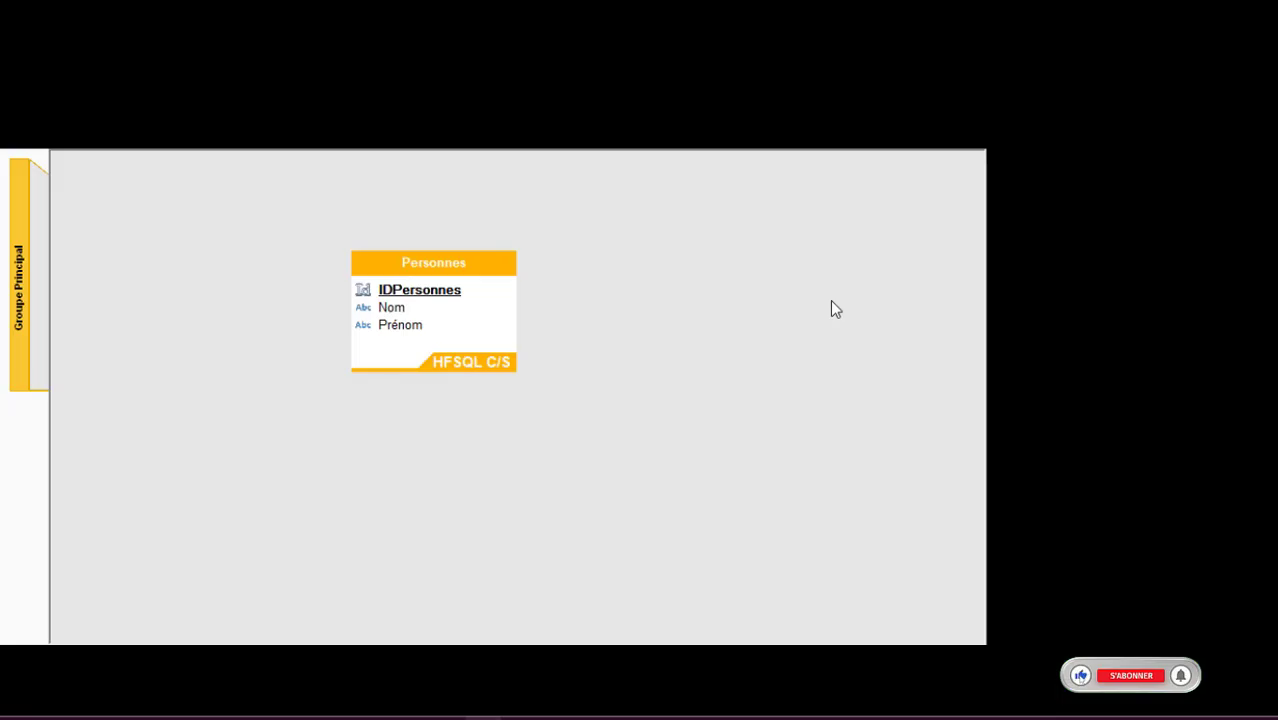